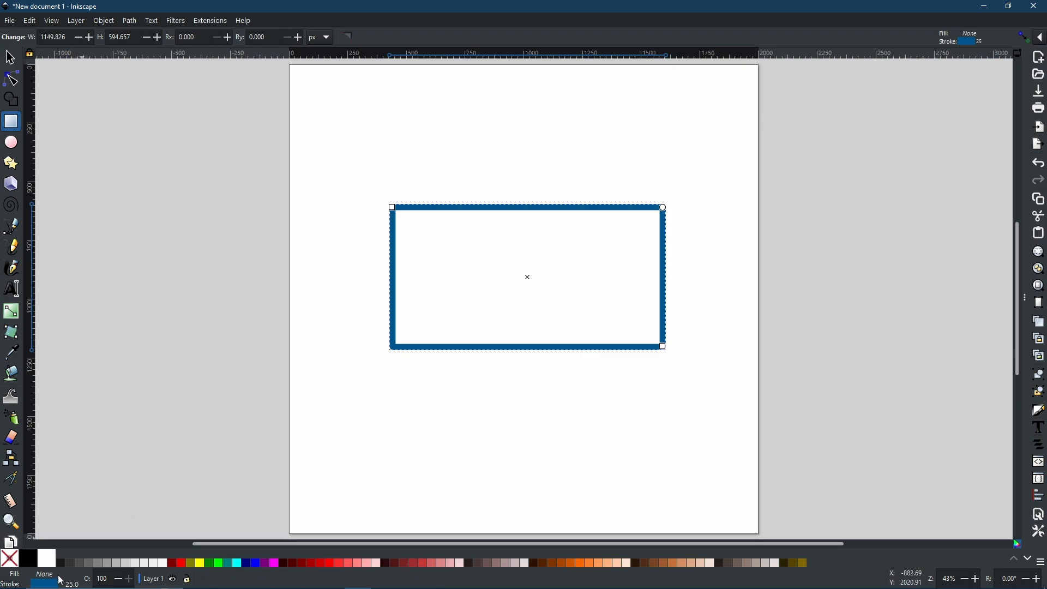
Open the path effects for the blue rectangle and add the Corners effect
mouse_move(67, 575)
left_mouse_down()
mouse_move(521, 208)
mouse_move(517, 215)
mouse_move(550, 217)
left_mouse_up()
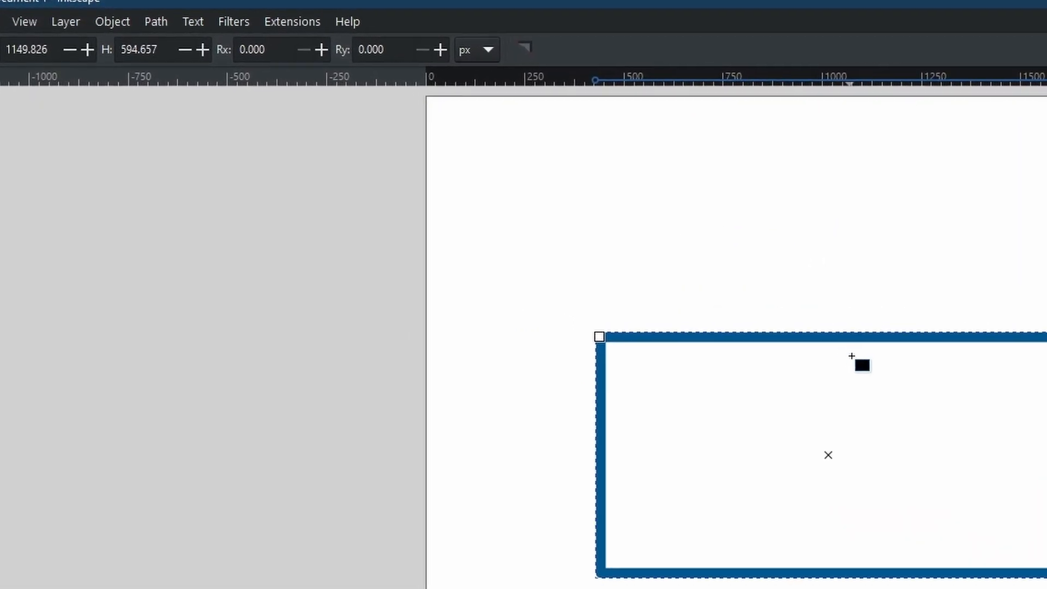
left_click(188, 24)
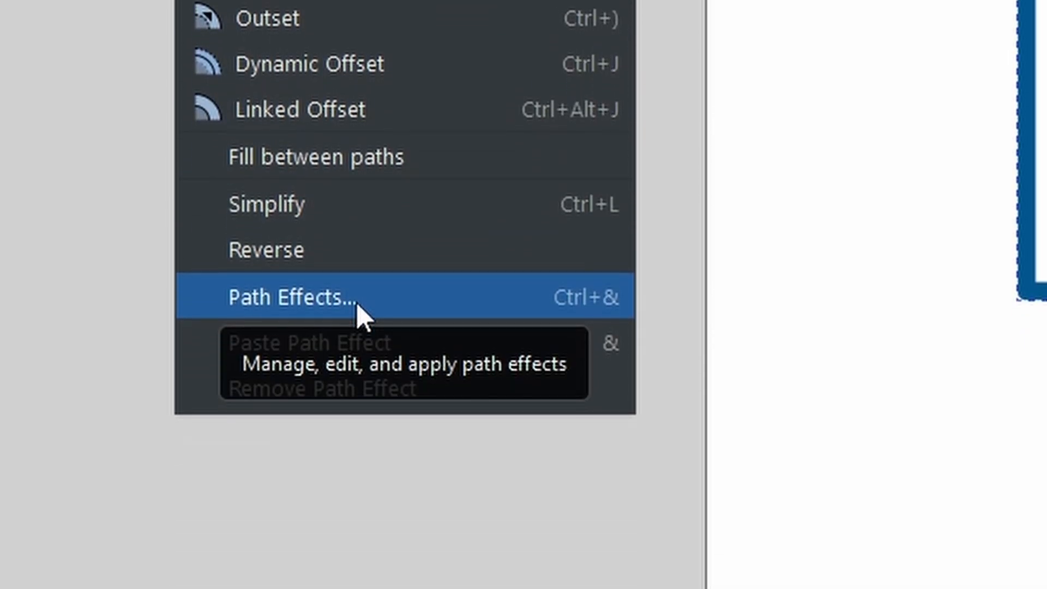
left_click(355, 302)
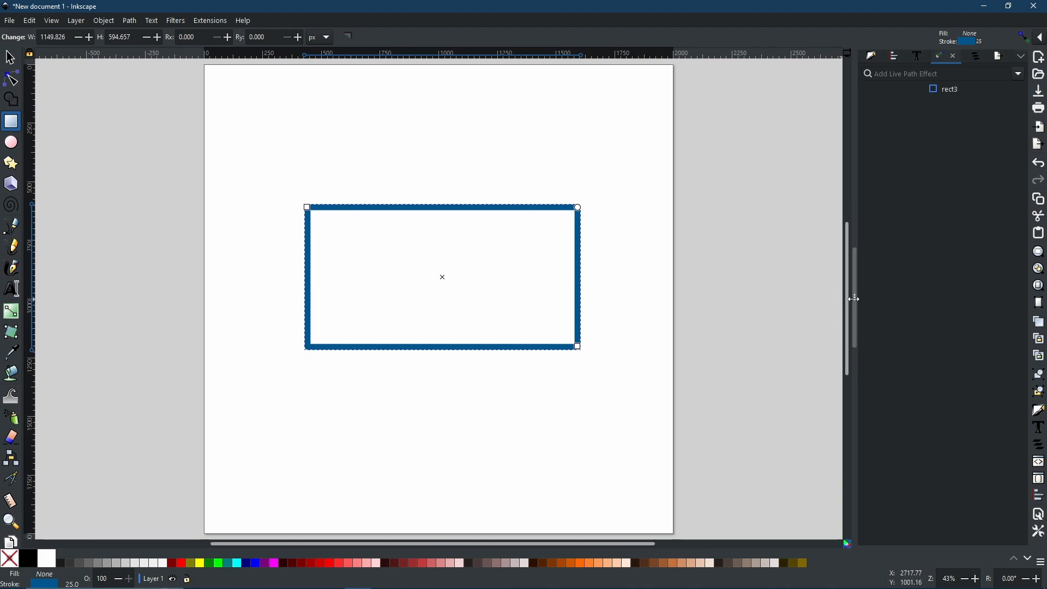
left_click_drag(855, 297, 733, 297)
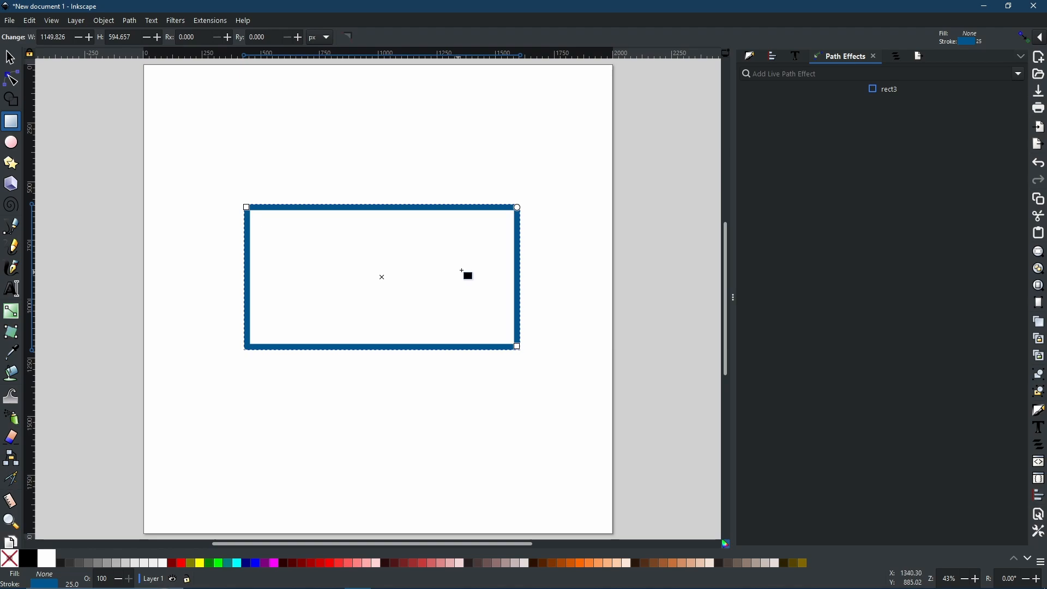
left_click(1023, 79)
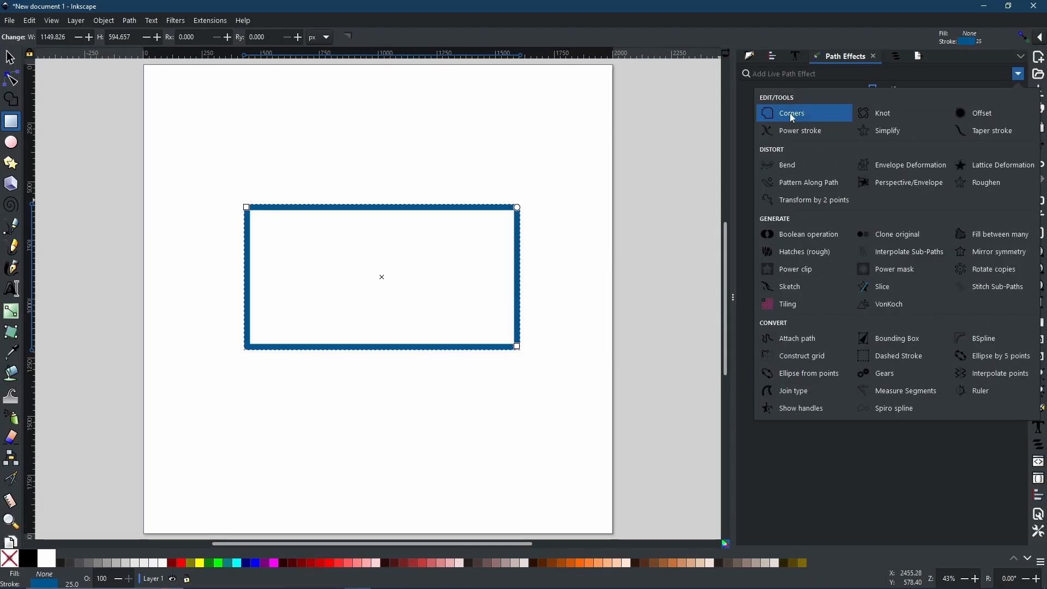
left_click(793, 118)
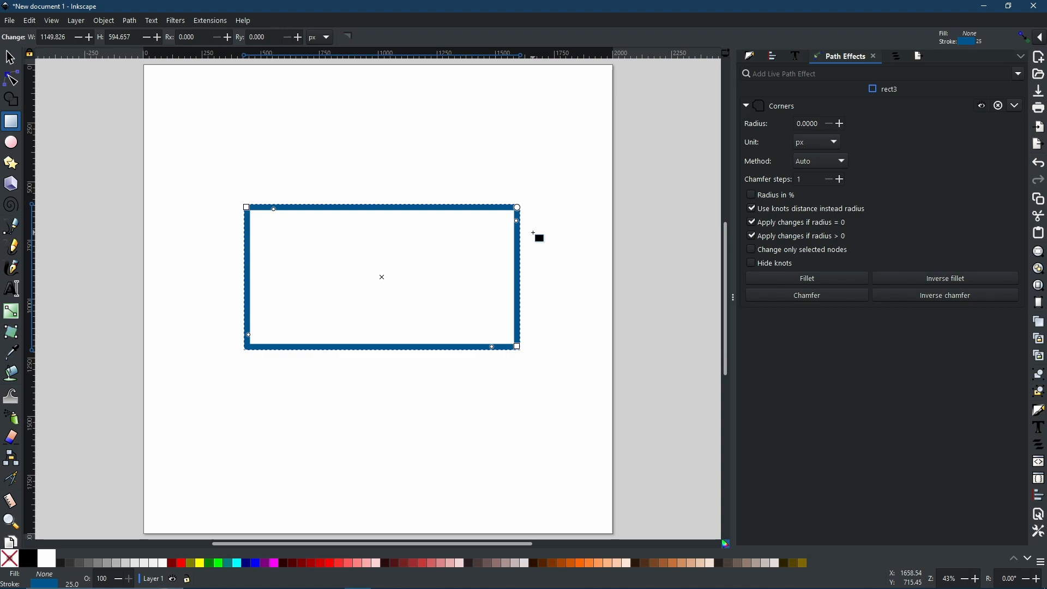
Round the rectangle's upper-left, upper-right and lower-right corners individually using the Corners effect's knots with the Node tool
key("n")
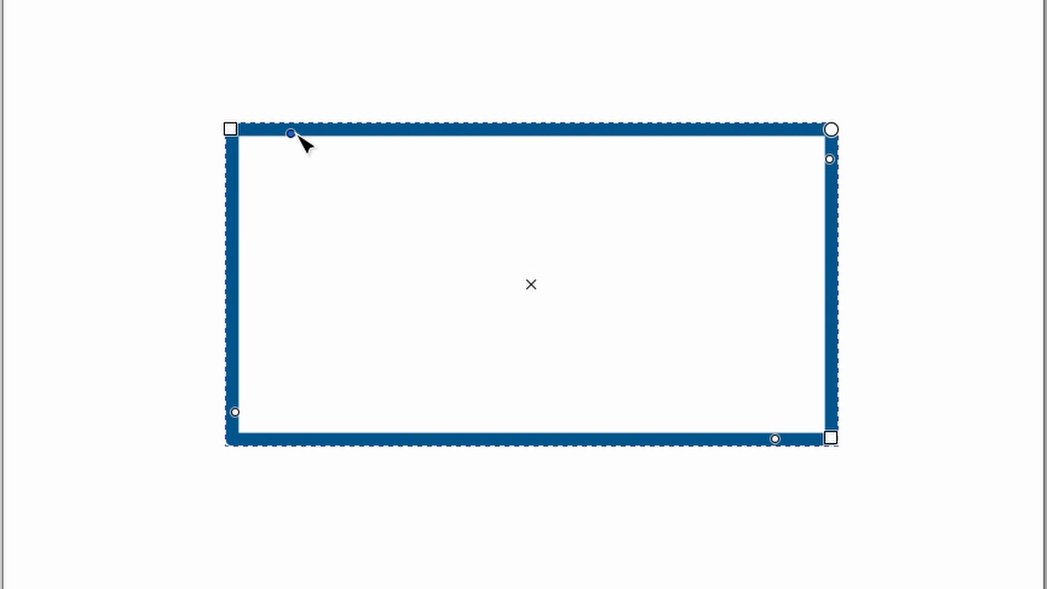
left_click_drag(299, 134, 396, 157)
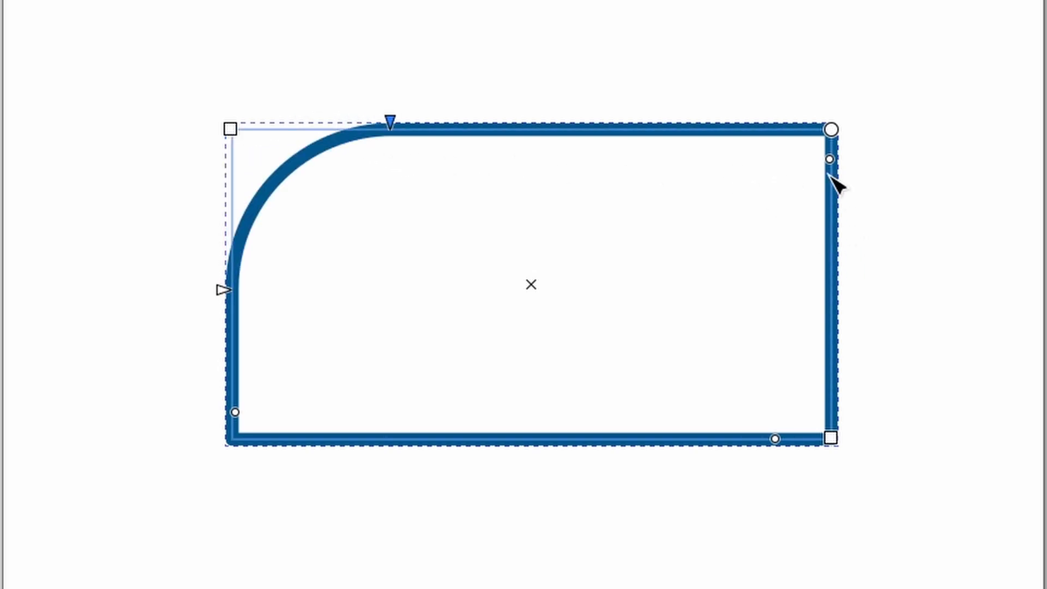
left_click_drag(831, 166, 846, 262)
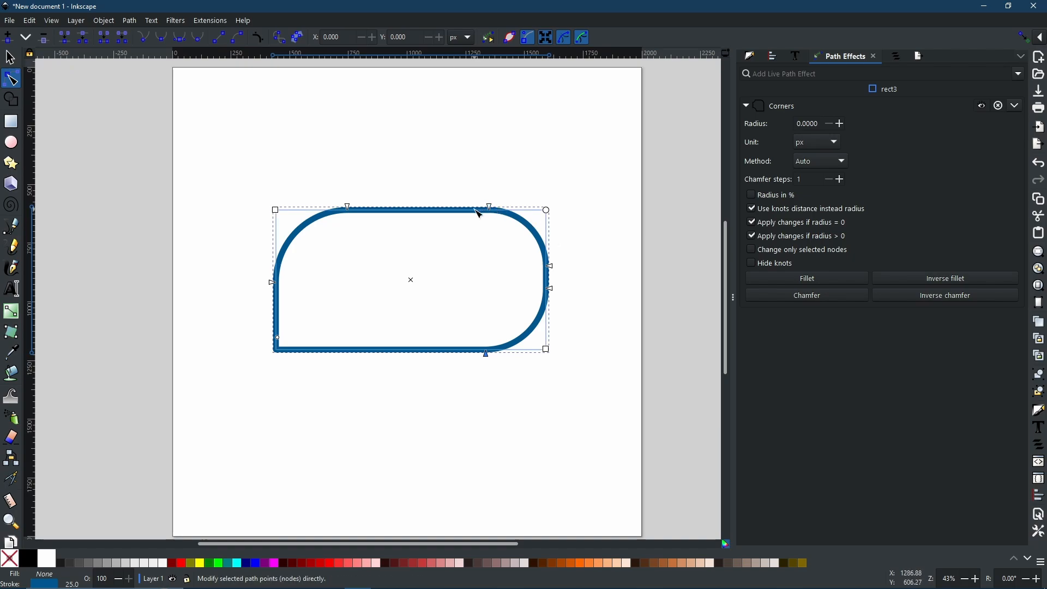
Try the inverse fillet, chamfer and inverse chamfer styles on the shape's corners and restore the fillet style
left_click(931, 283)
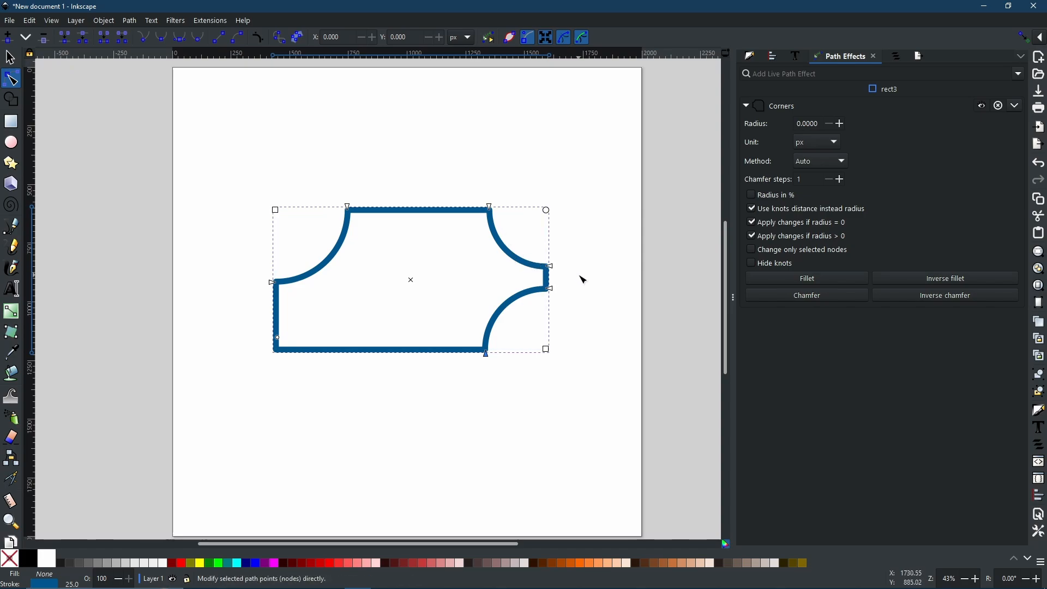
left_click(814, 299)
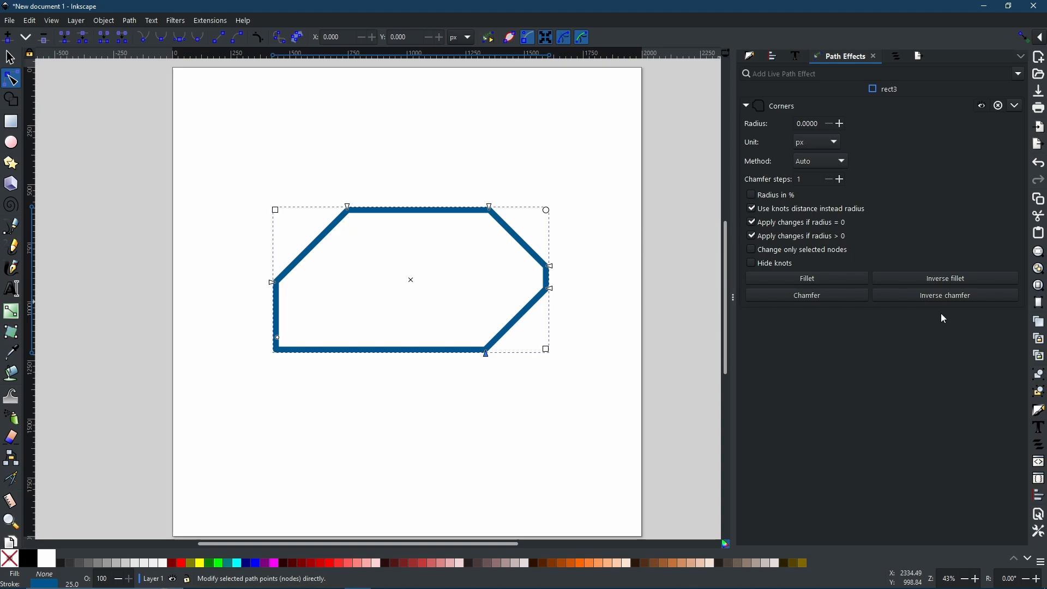
left_click(926, 295)
left_click(791, 281)
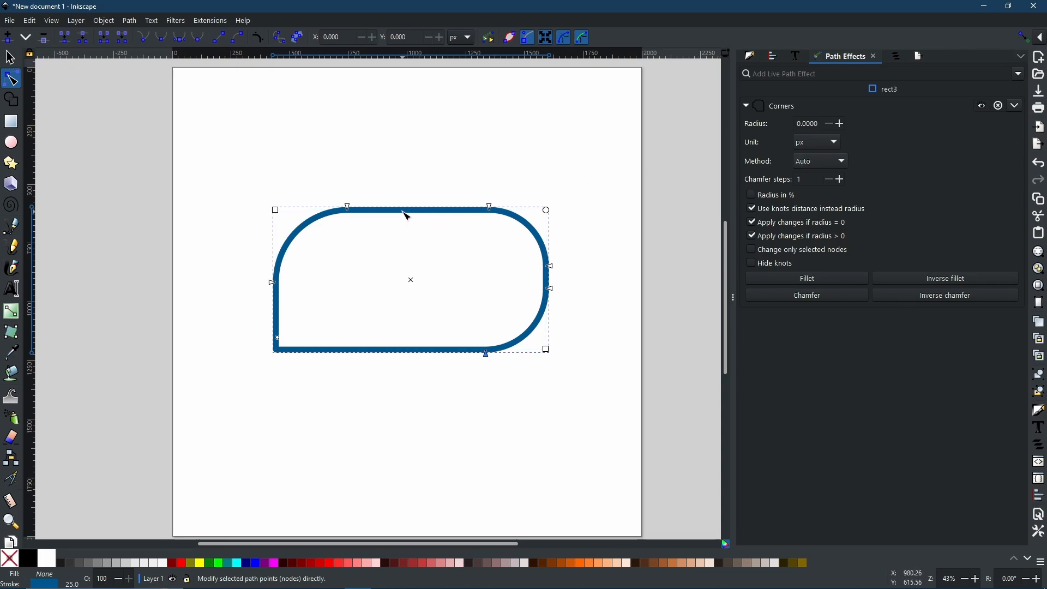
Draw a rectangle about 927 by 239 px above the rounded shape, trying a 53 px corner rounding before making its corners sharp
left_click(11, 121)
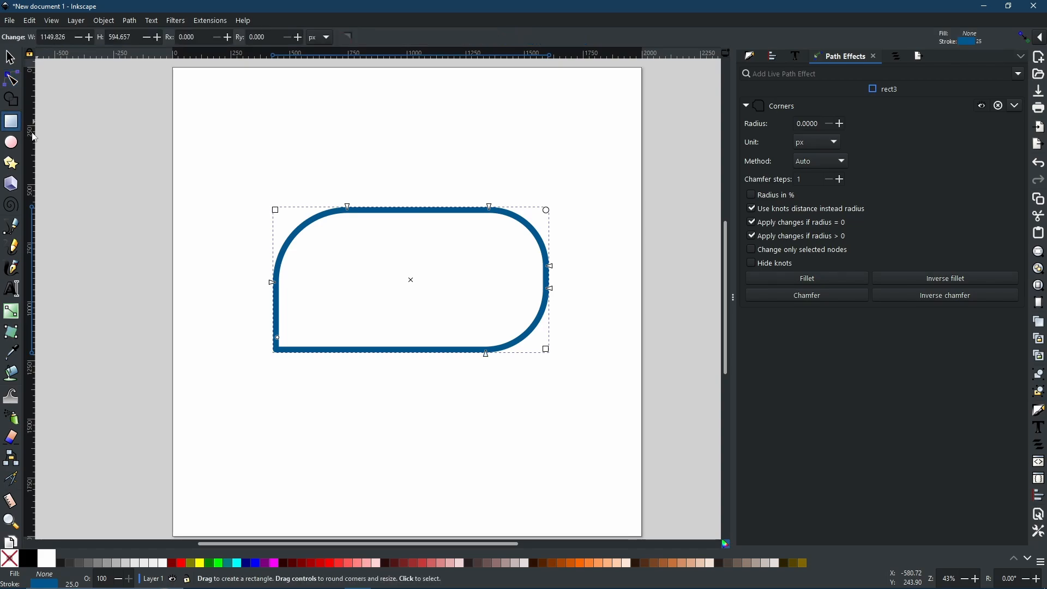
left_click_drag(304, 108, 529, 164)
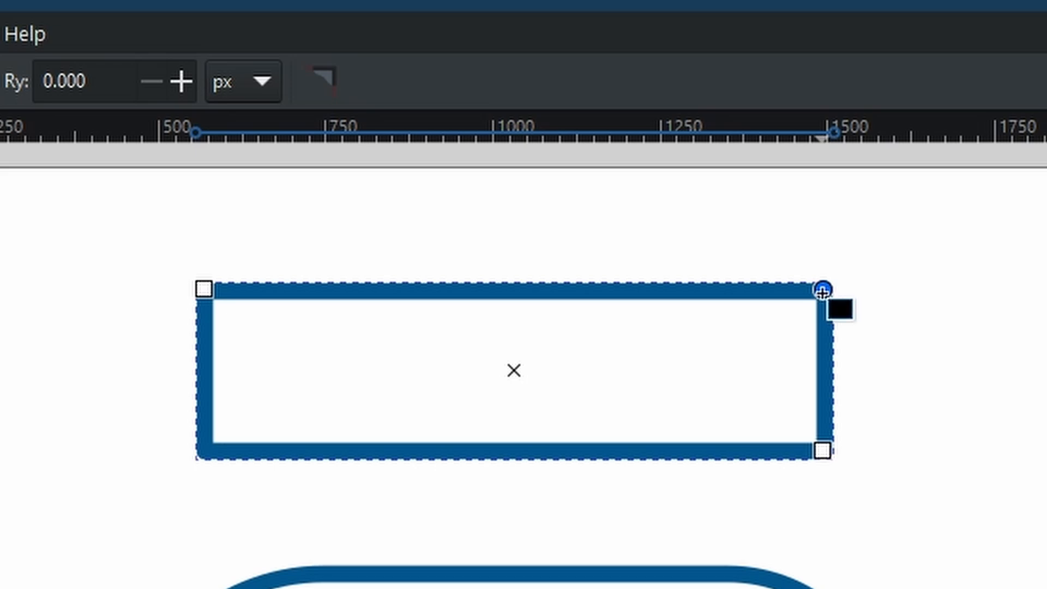
left_click_drag(822, 293, 874, 326)
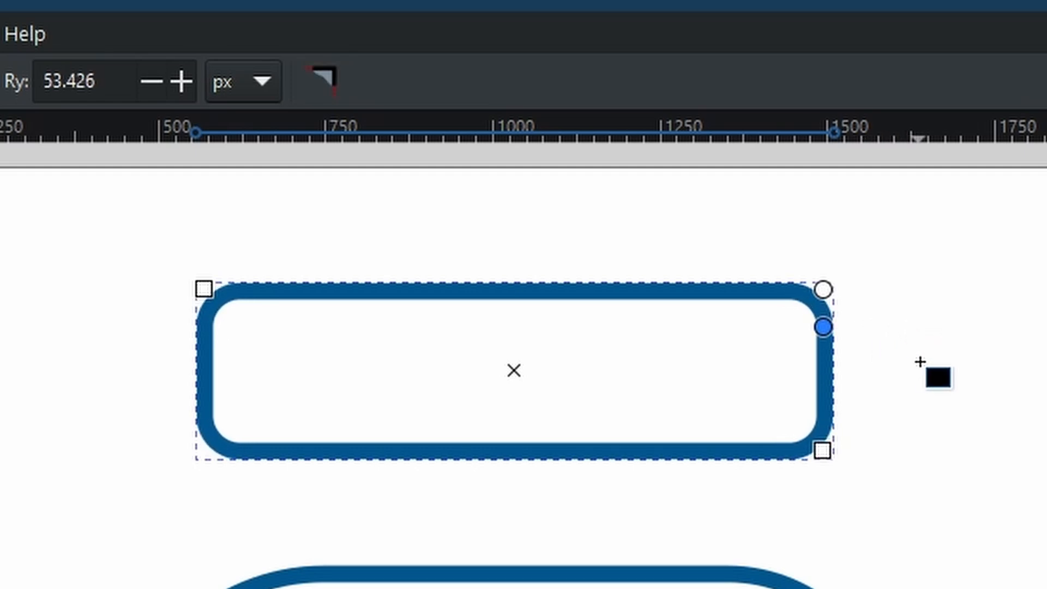
left_click(324, 83)
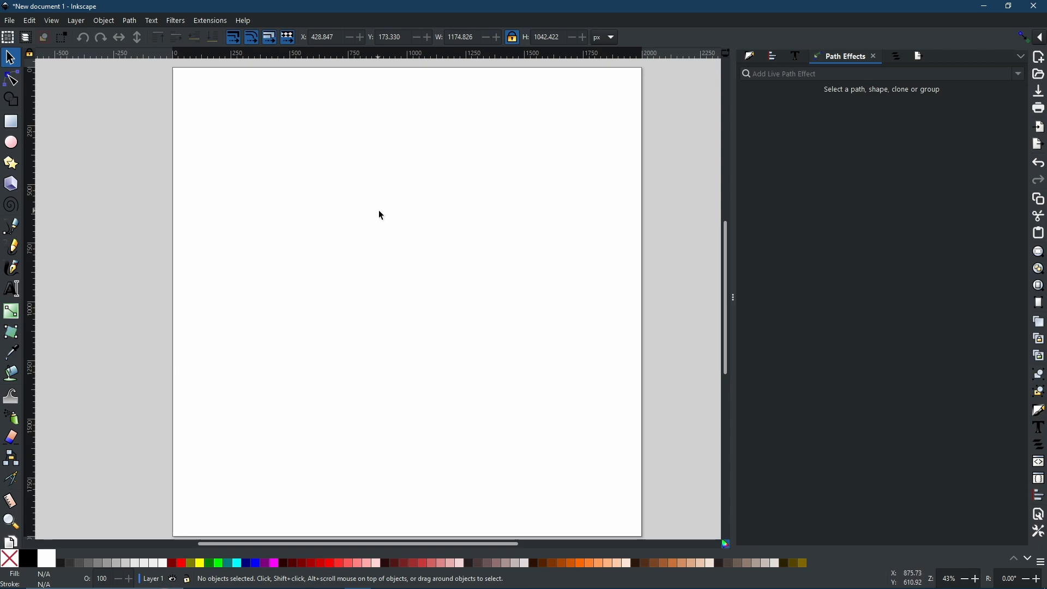
Draw a horizontal rectangle about 1252 by 472 px and a vertical one about 585 by 1443 px crossing it at the centre
key("r")
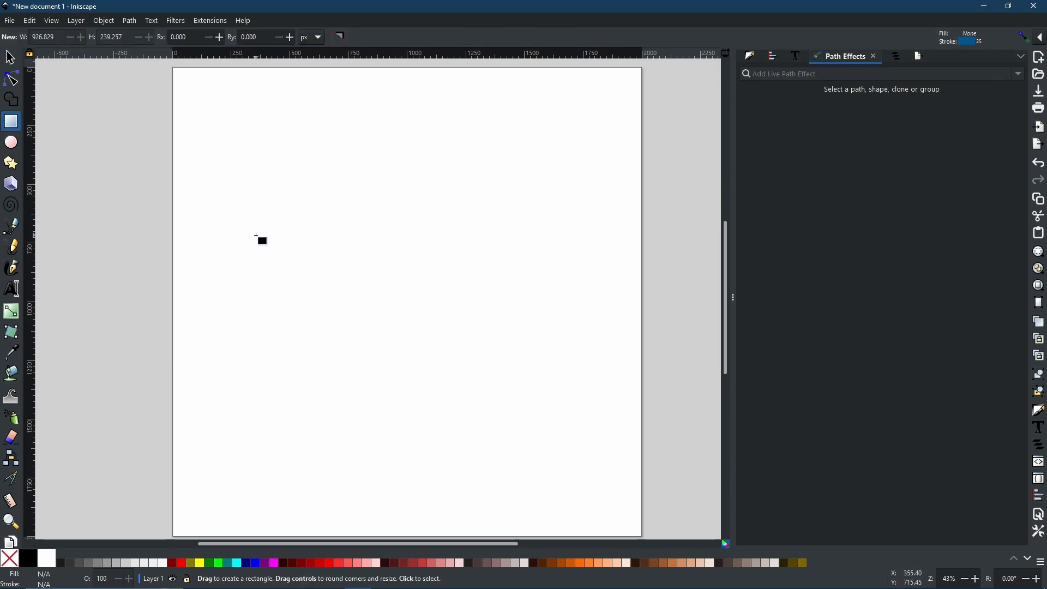
left_click_drag(257, 235, 555, 349)
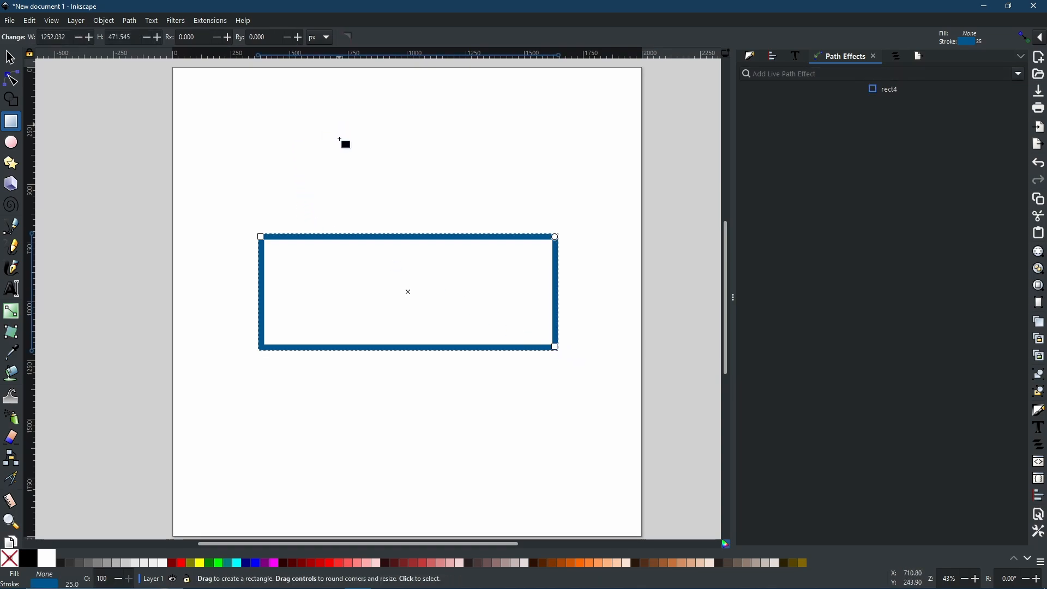
left_click_drag(338, 122, 477, 463)
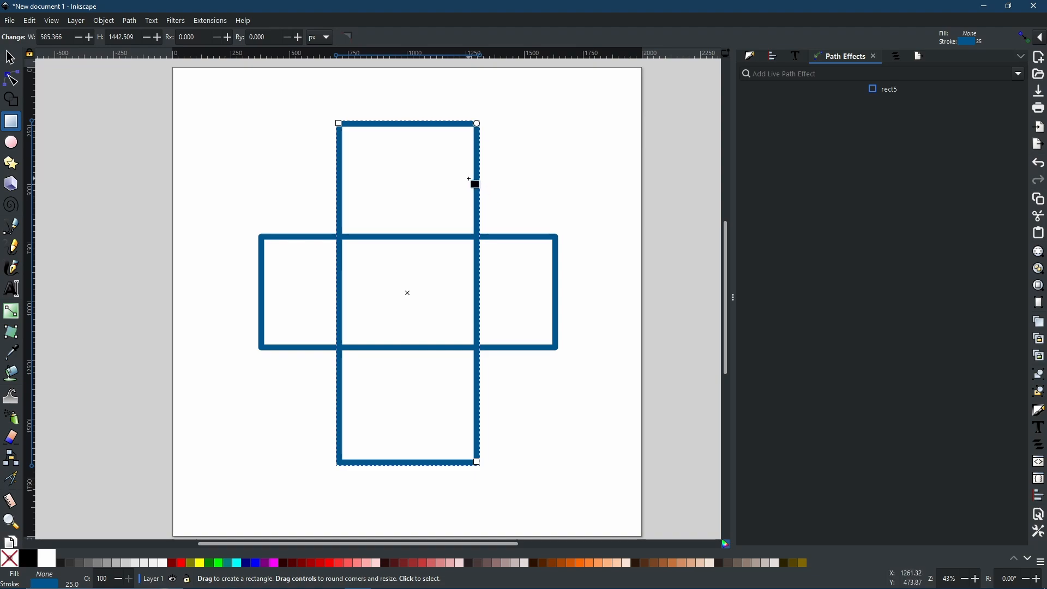
Select both crossing rectangles and convert them to paths
key("s")
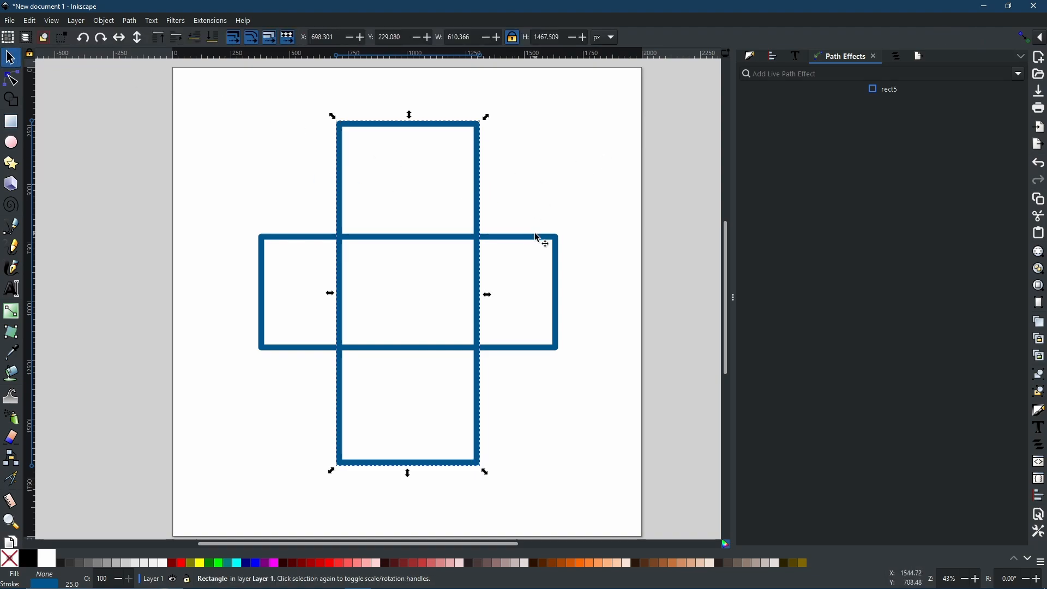
left_click(537, 236, "shift")
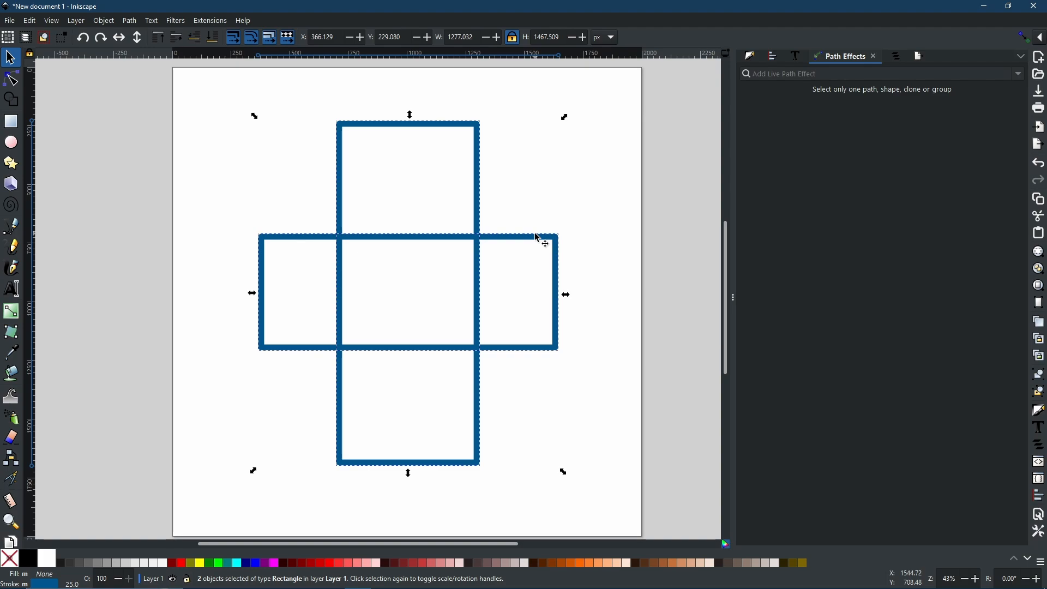
left_click(130, 20)
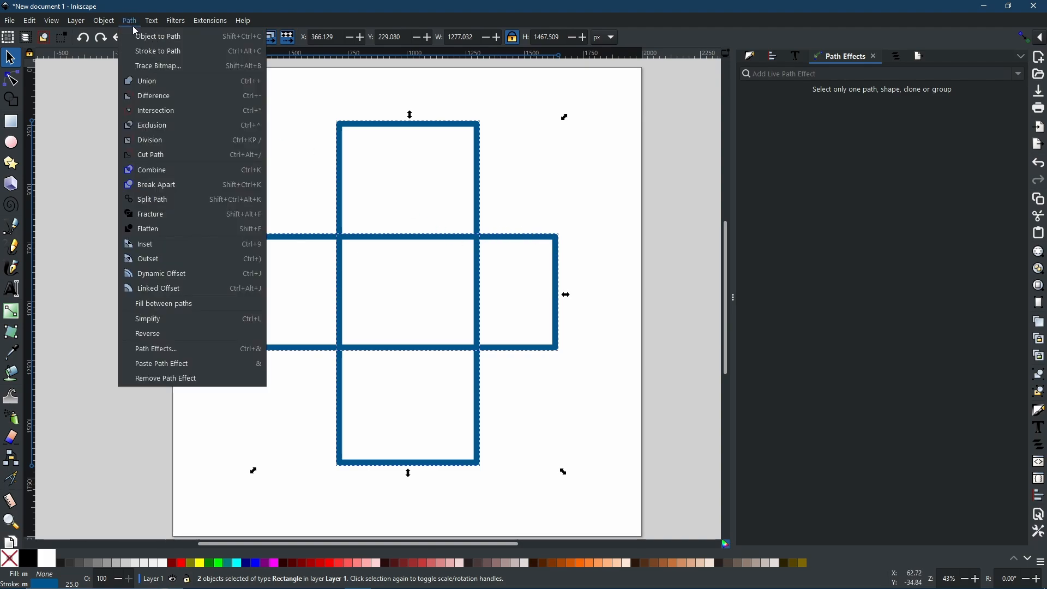
left_click(145, 36)
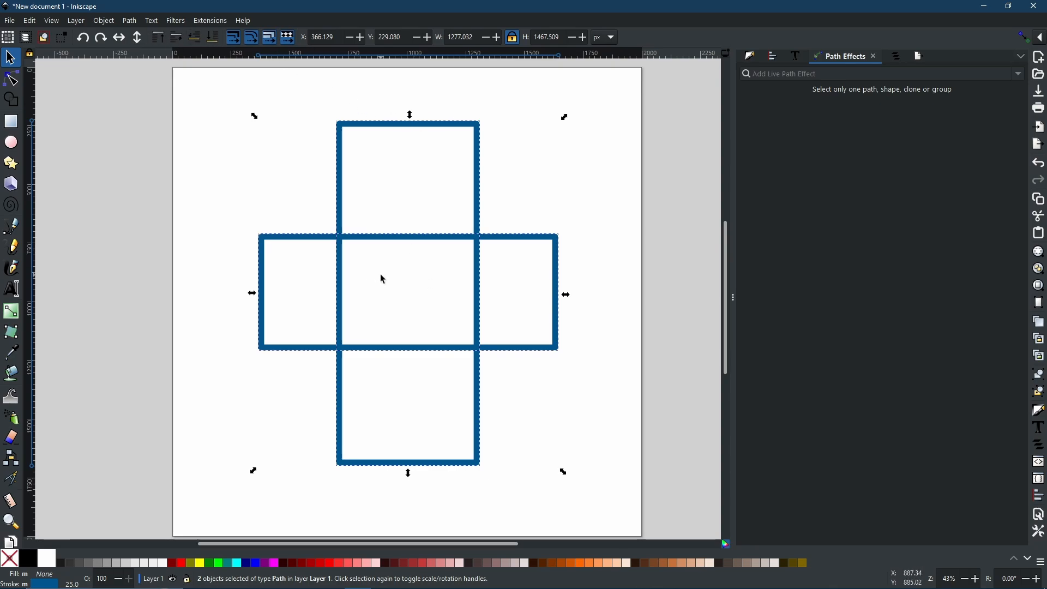
Group the two paths and apply the Knot path effect to the group
key("ctrl+g")
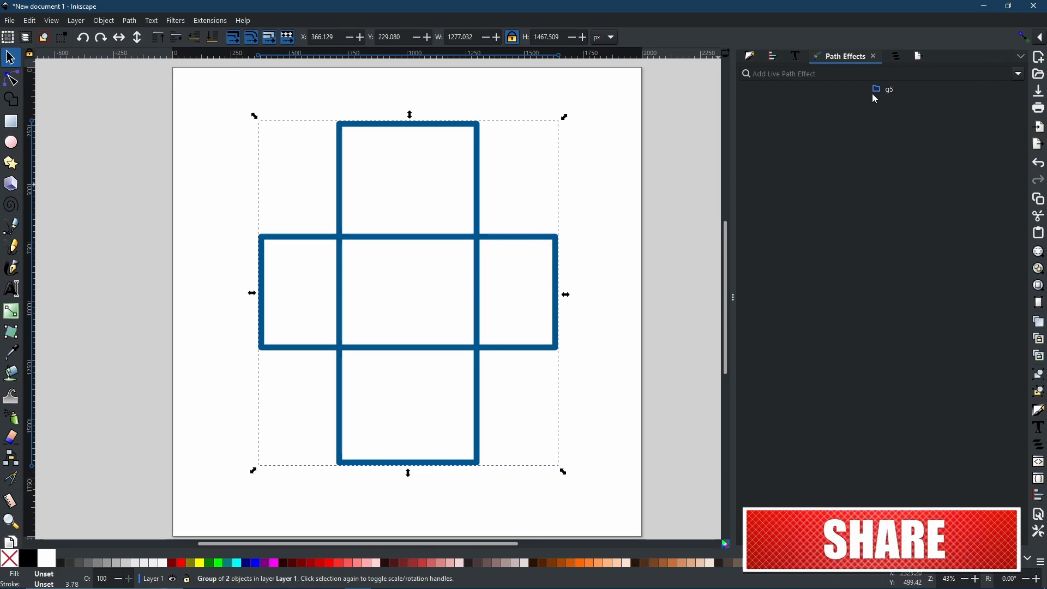
left_click(1018, 75)
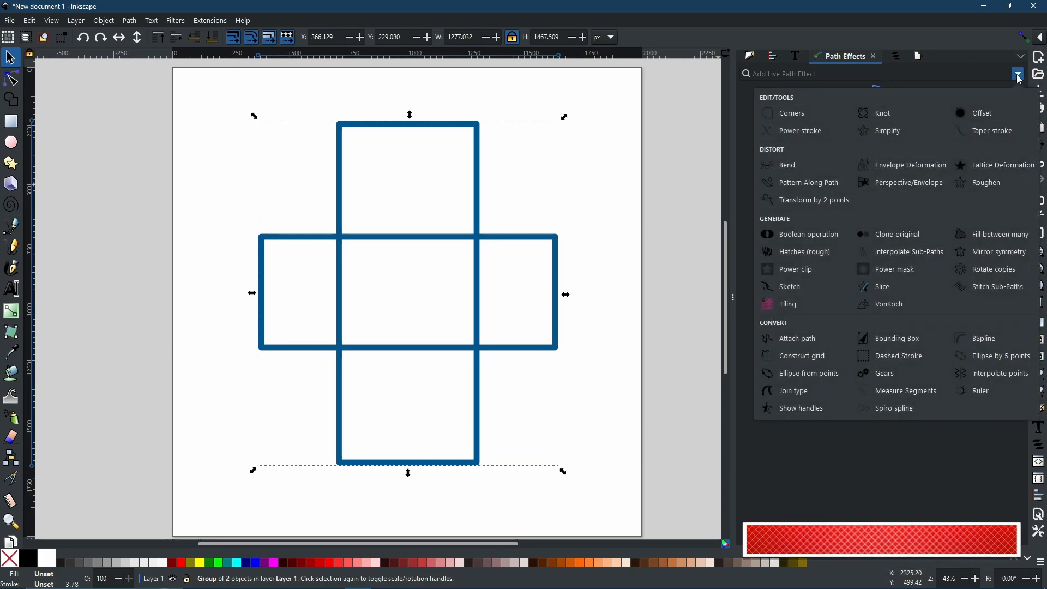
left_click(889, 114)
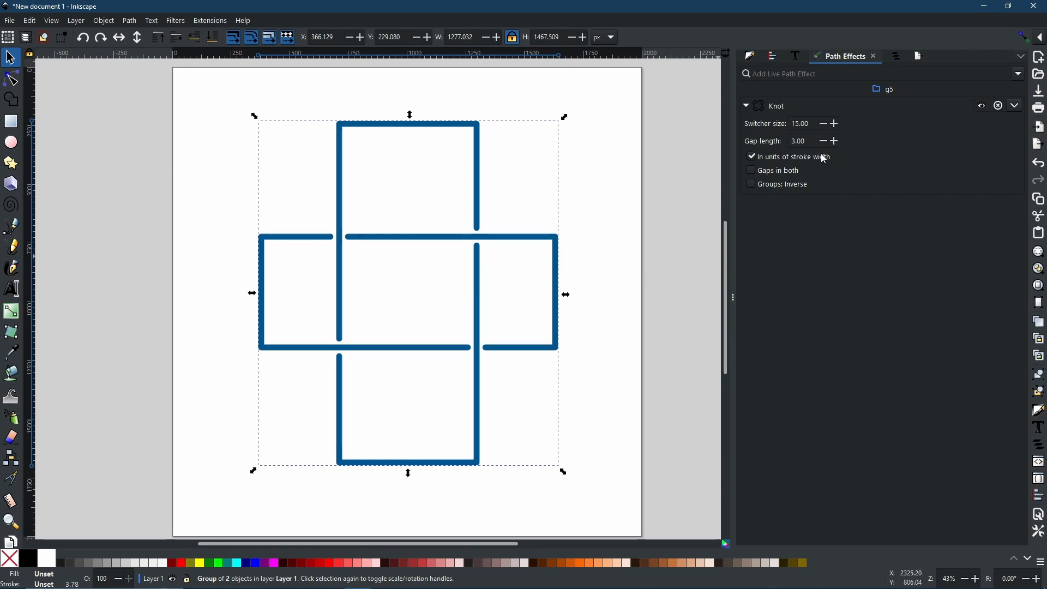
Try gap lengths of 5, 1, 2 and 3 for the Knot effect on the crossing rectangles
left_click(802, 139)
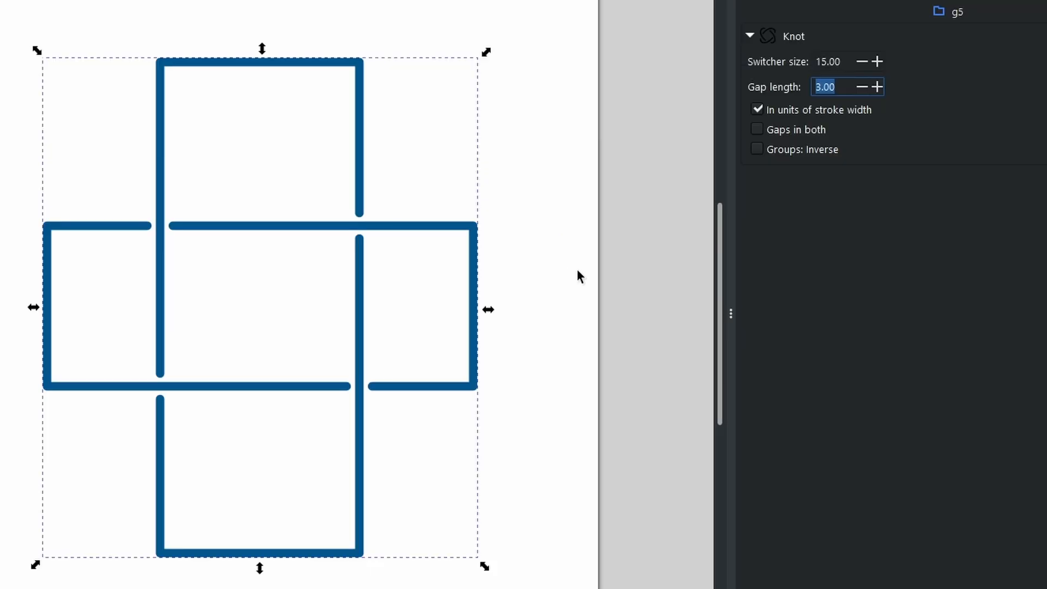
type("5")
key("Return")
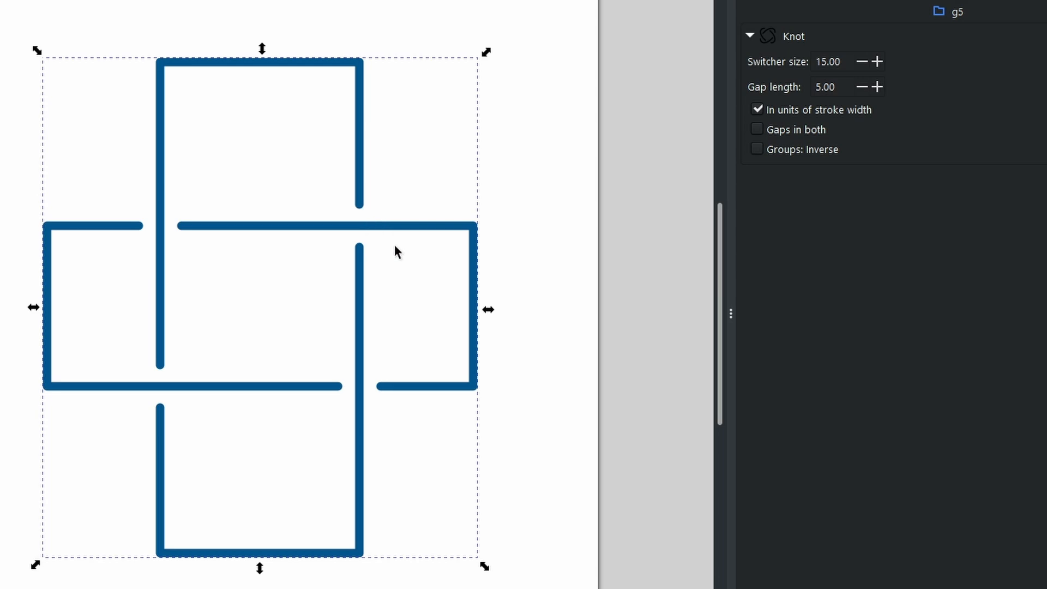
left_click_drag(838, 87, 754, 89)
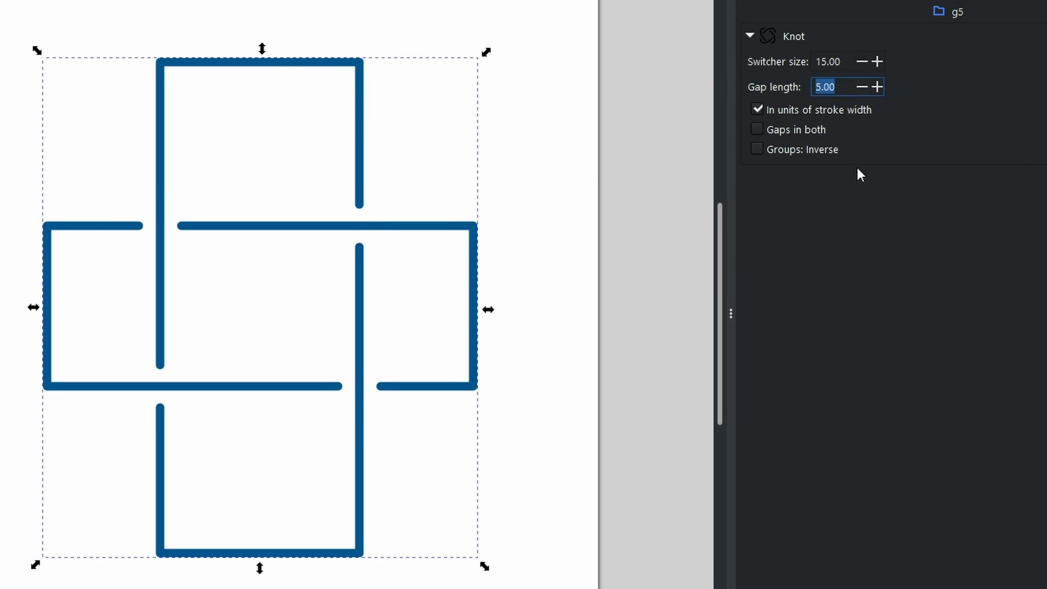
type("1")
key("Return")
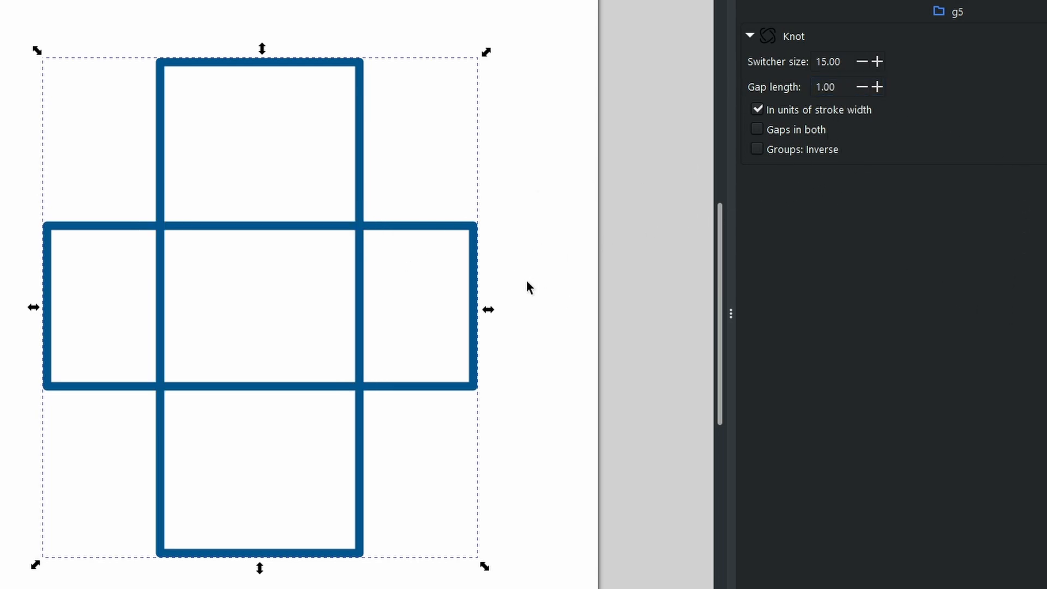
left_click_drag(849, 91, 785, 80)
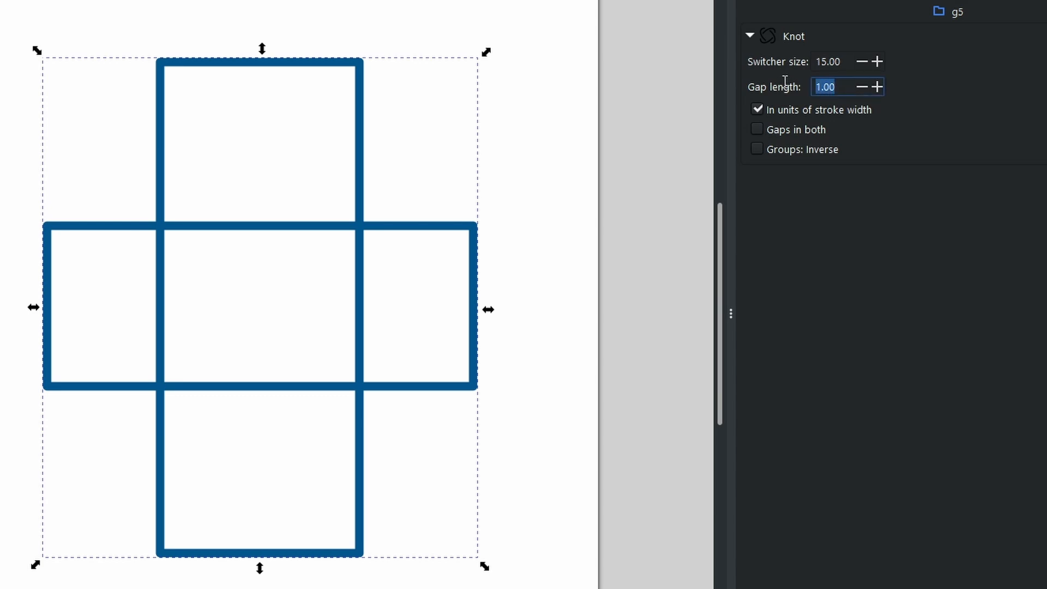
type("2")
key("Return")
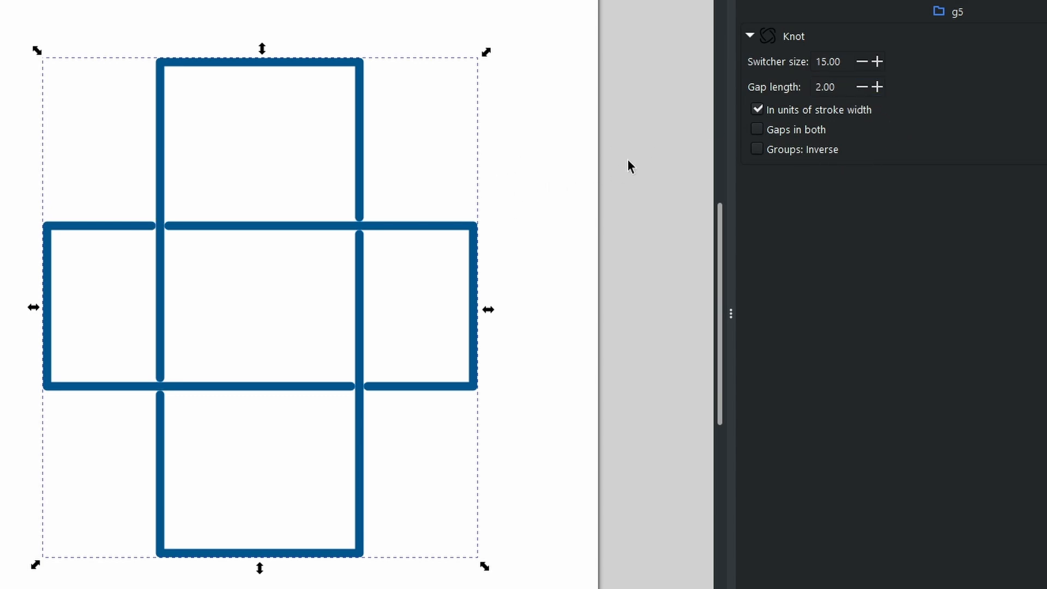
left_click_drag(840, 88, 817, 92)
type("3")
key("Return")
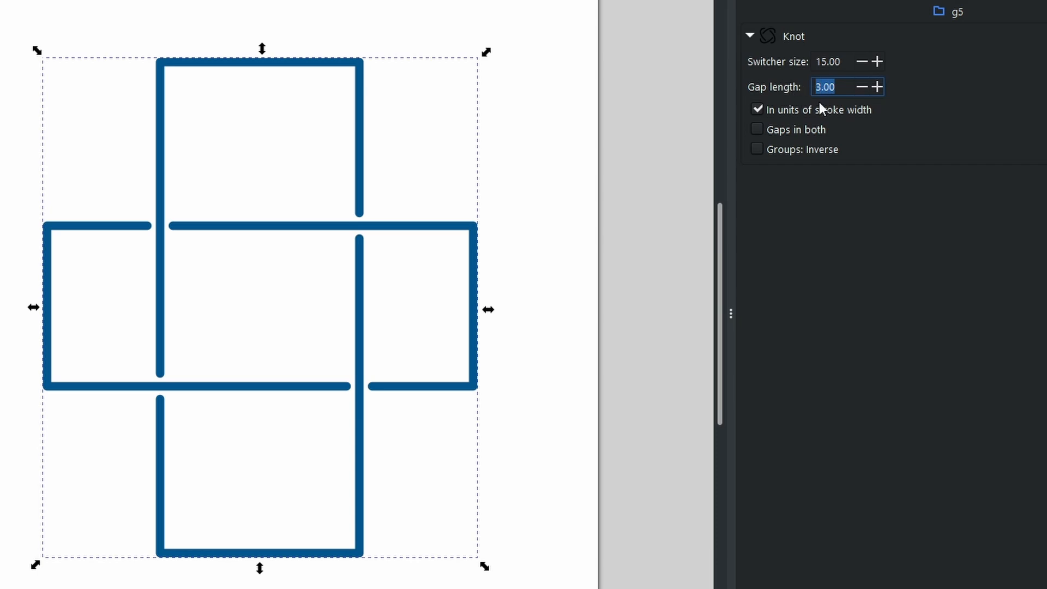
Set the Knot effect's gap length to 4 and enable gaps in both crossing paths
type("4")
key("Return")
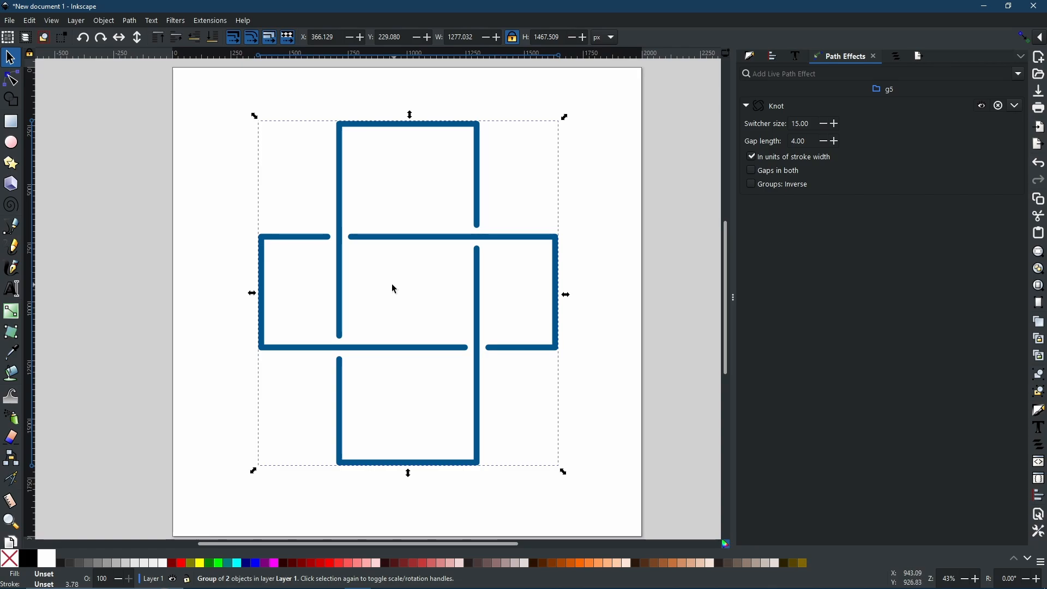
left_click(751, 170)
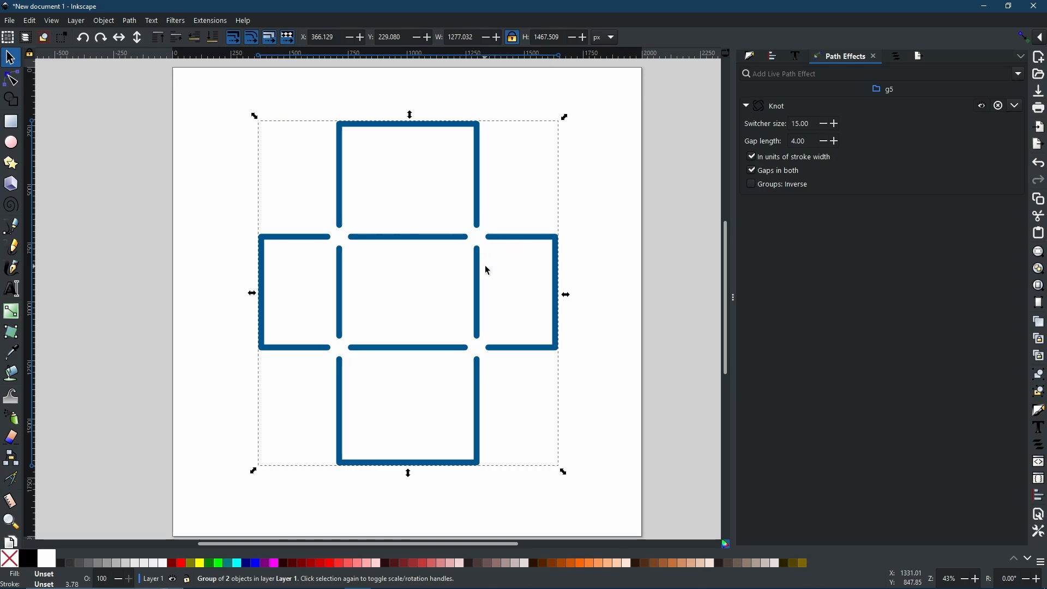
Turn off gaps in both paths for the Knot effect and set its switcher size to 25 while node editing
left_click(750, 184)
left_click(751, 173)
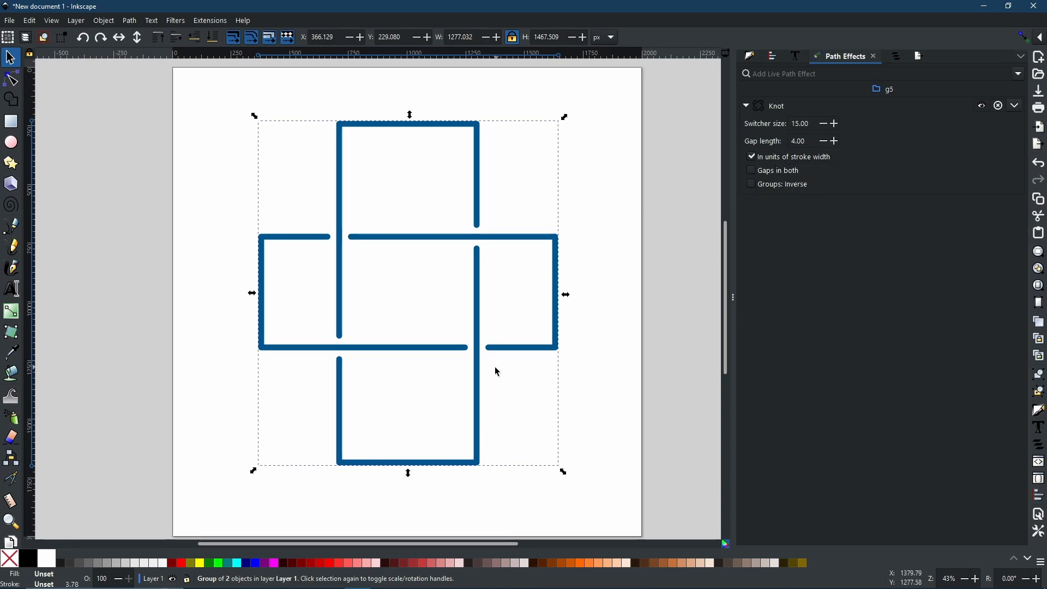
left_click(9, 80)
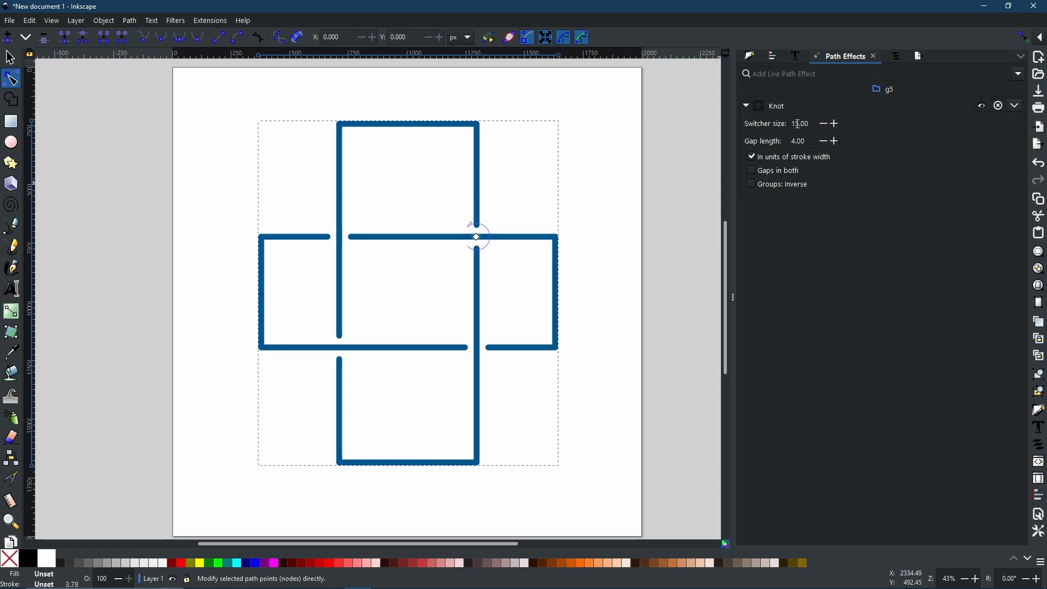
left_click_drag(798, 124, 757, 121)
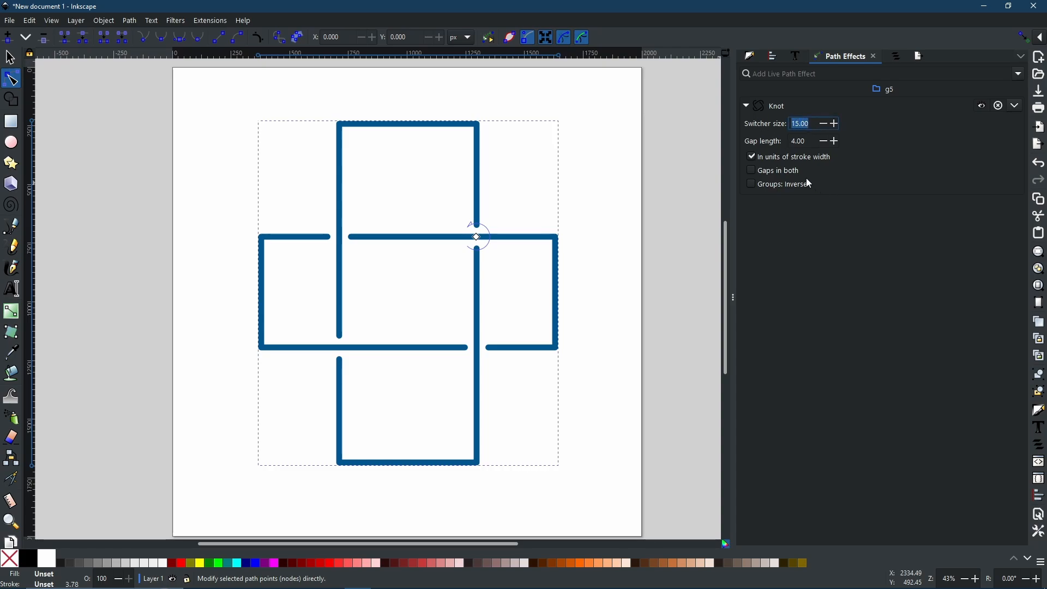
type("25")
key("Return")
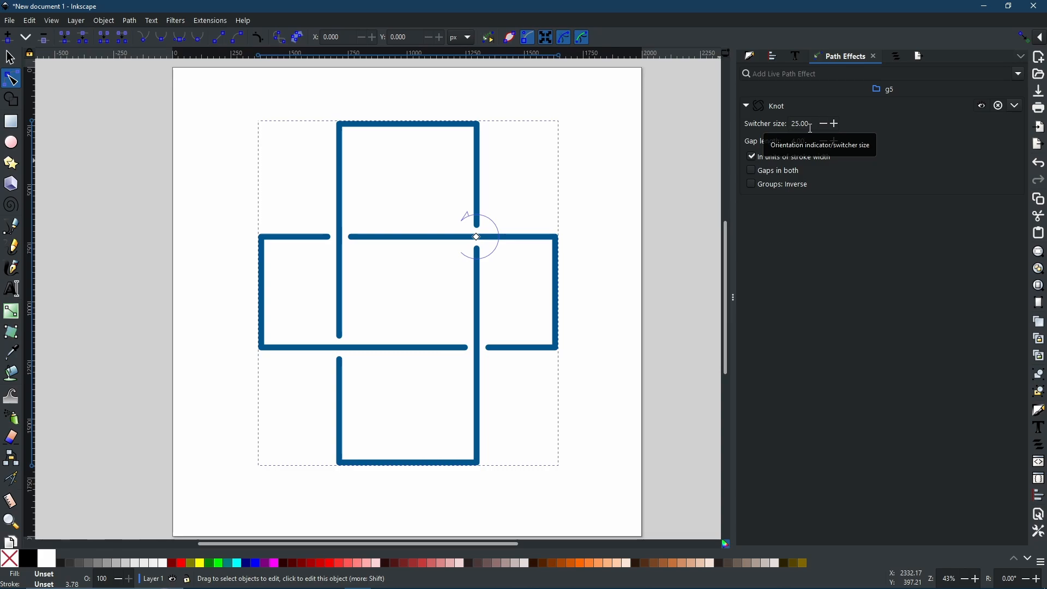
Cycle the upper-right crossing through its over and under states, and move the Knot switcher to the crossings on the opposite side
left_click(478, 239)
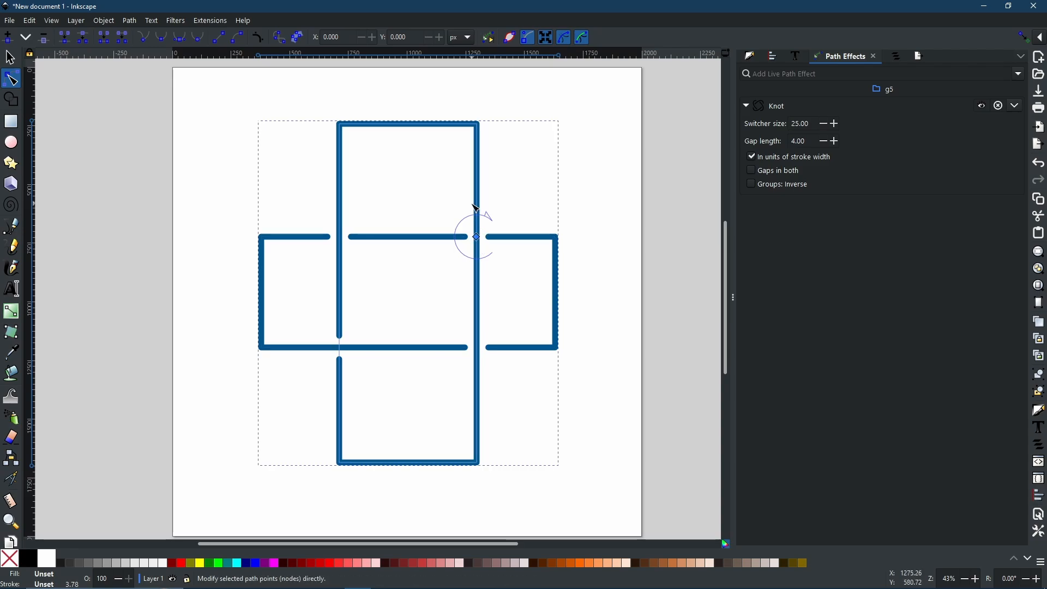
left_click(478, 239)
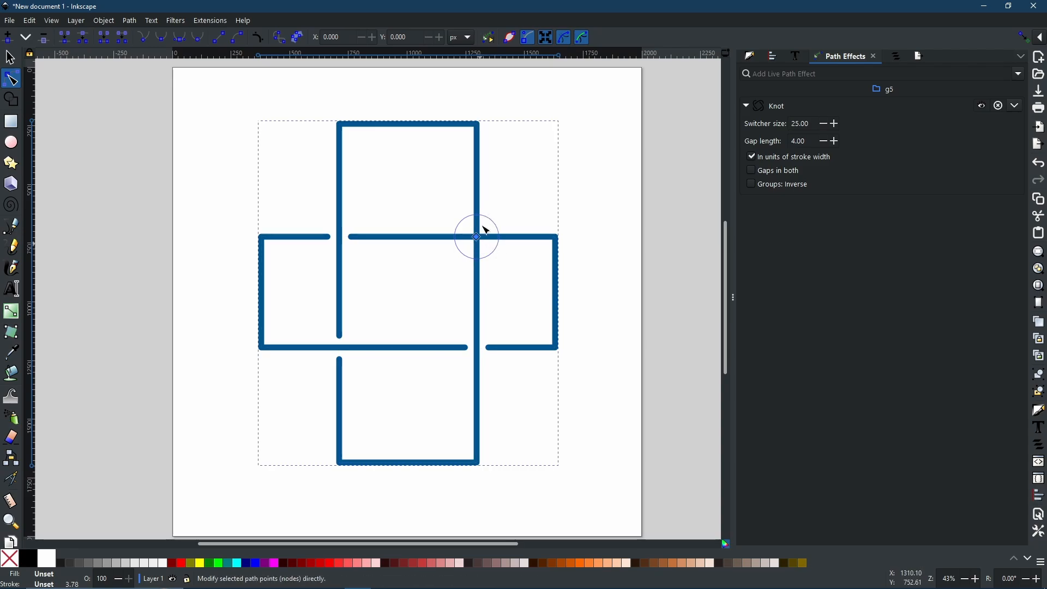
left_click(478, 239)
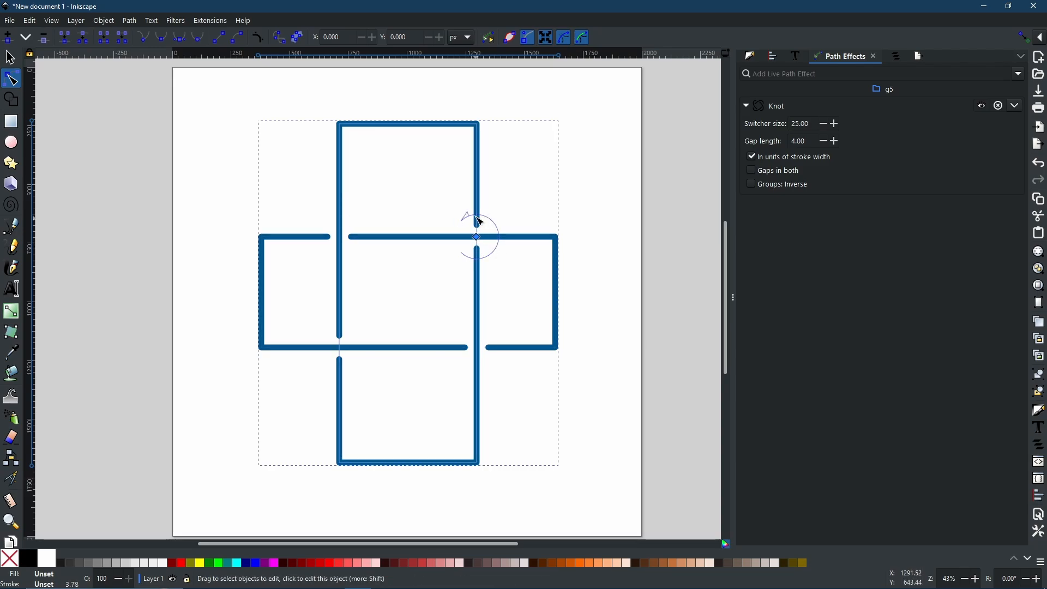
left_click(478, 239)
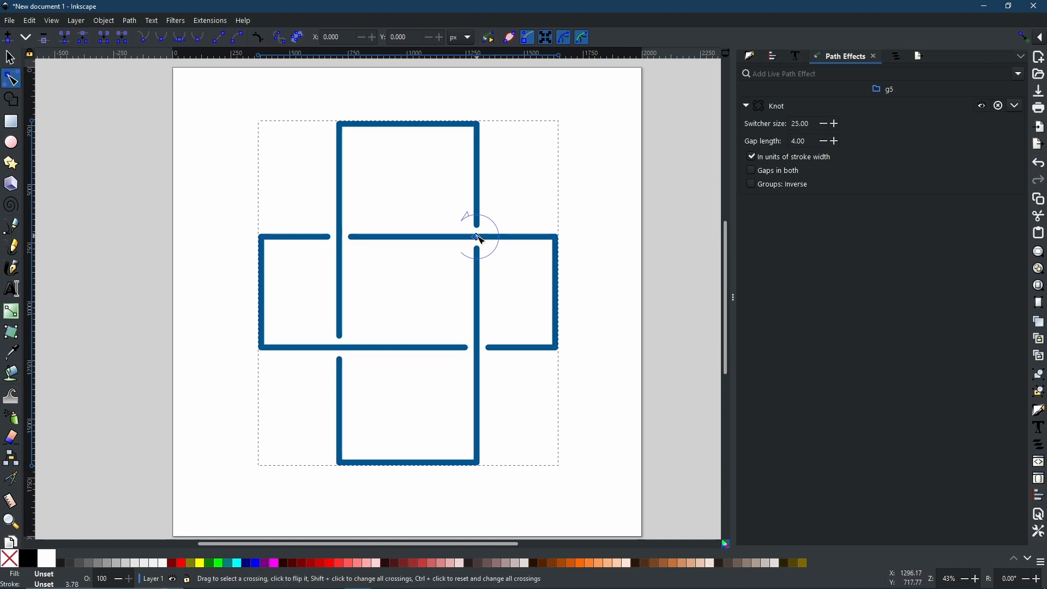
left_click(479, 239)
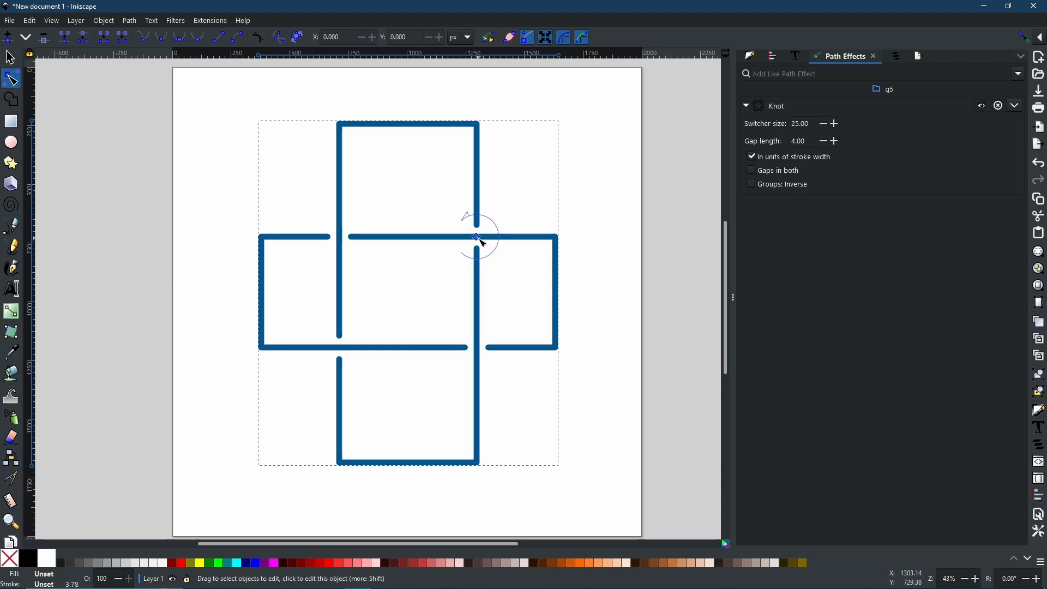
left_click_drag(479, 240, 346, 275)
left_click(338, 358)
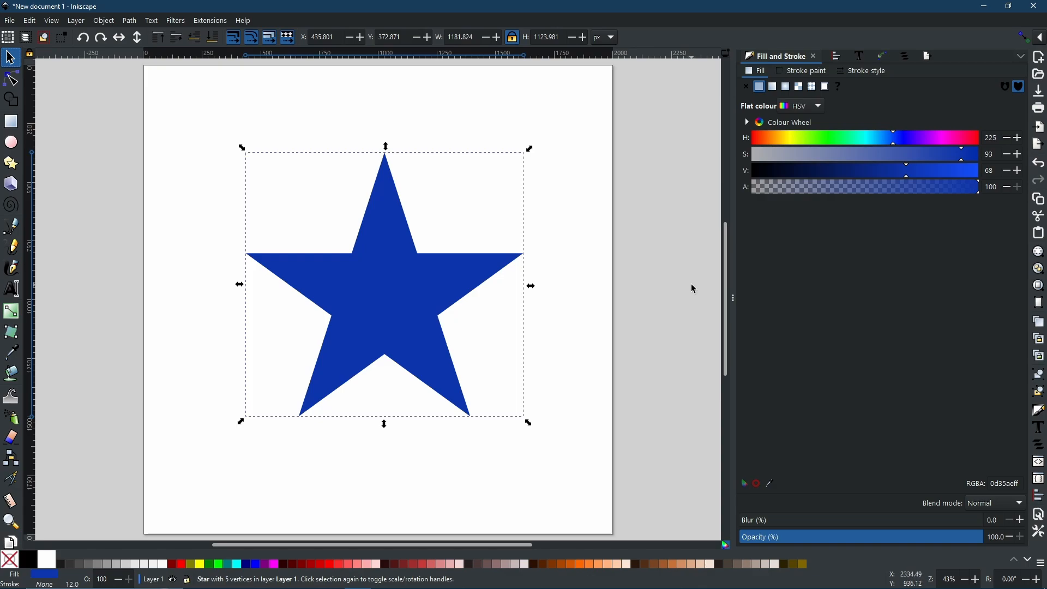
Try the Offset path effect on the blue star, switching to node editing, and remove the effect
left_click(127, 25)
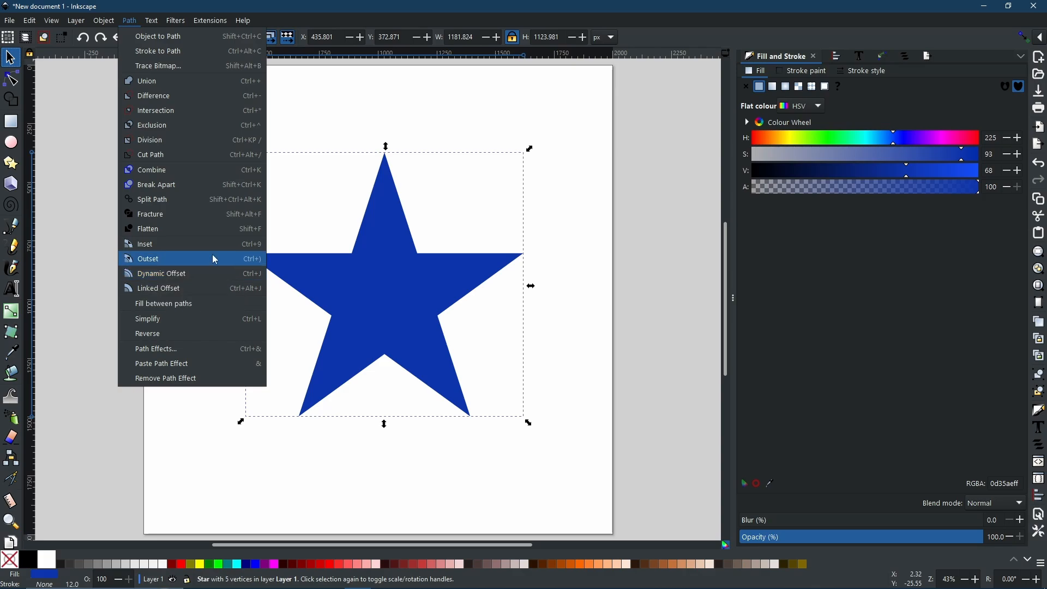
left_click(392, 240)
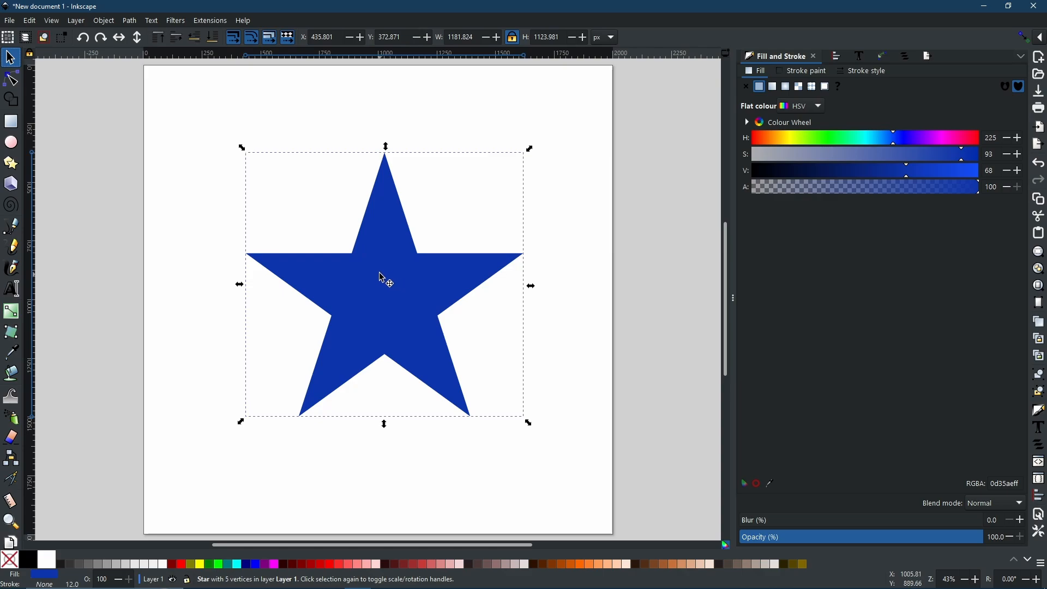
left_click(881, 57)
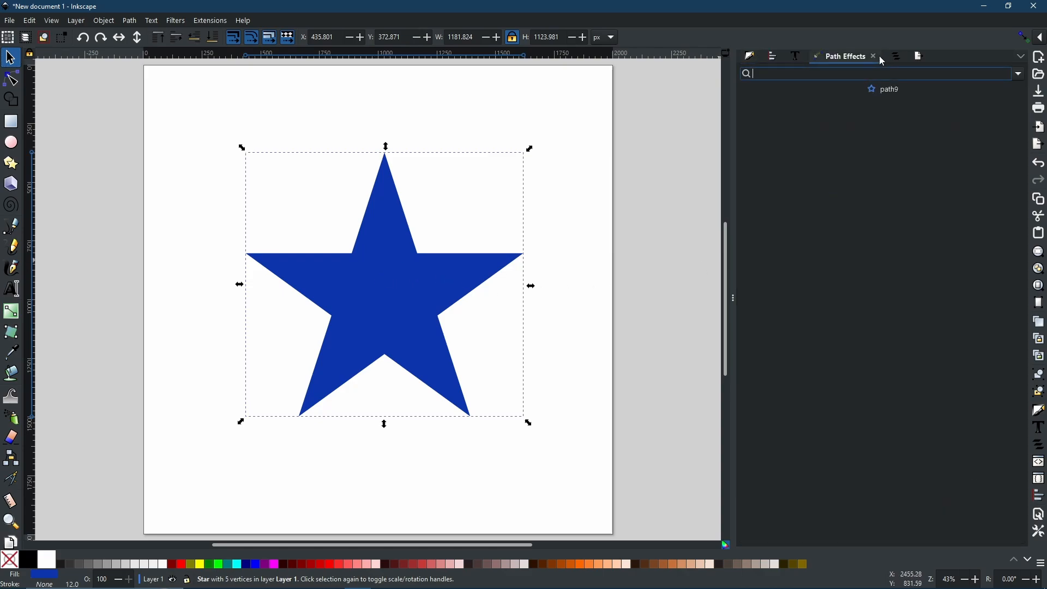
left_click(1019, 74)
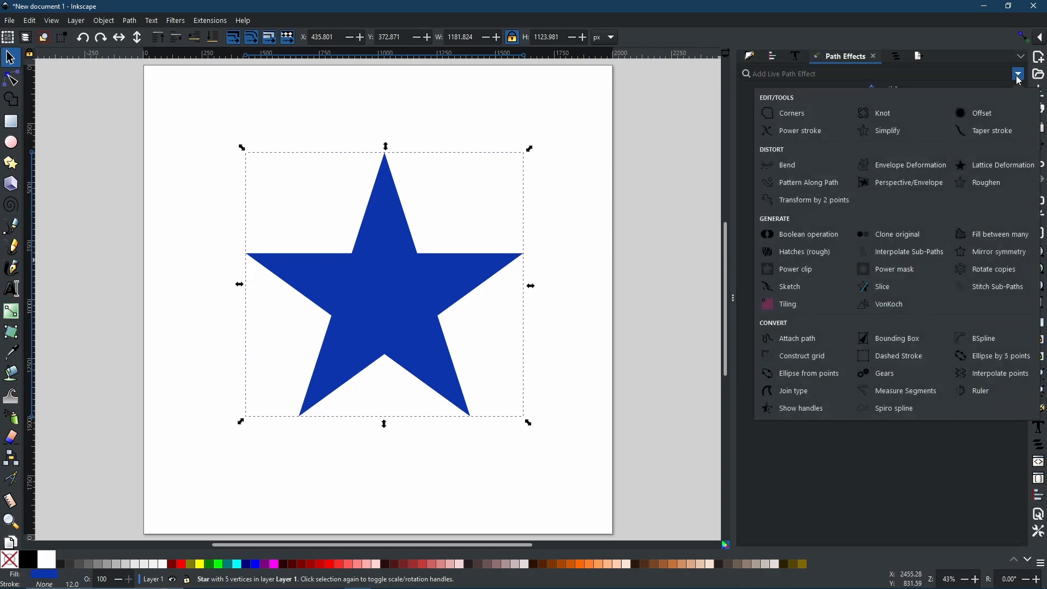
left_click(980, 118)
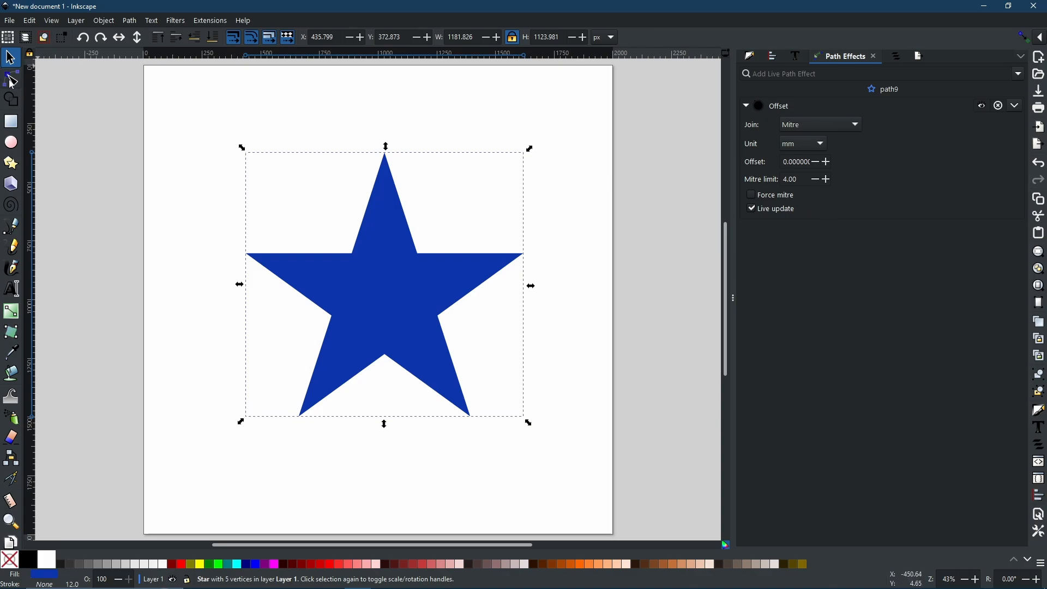
left_click(12, 80)
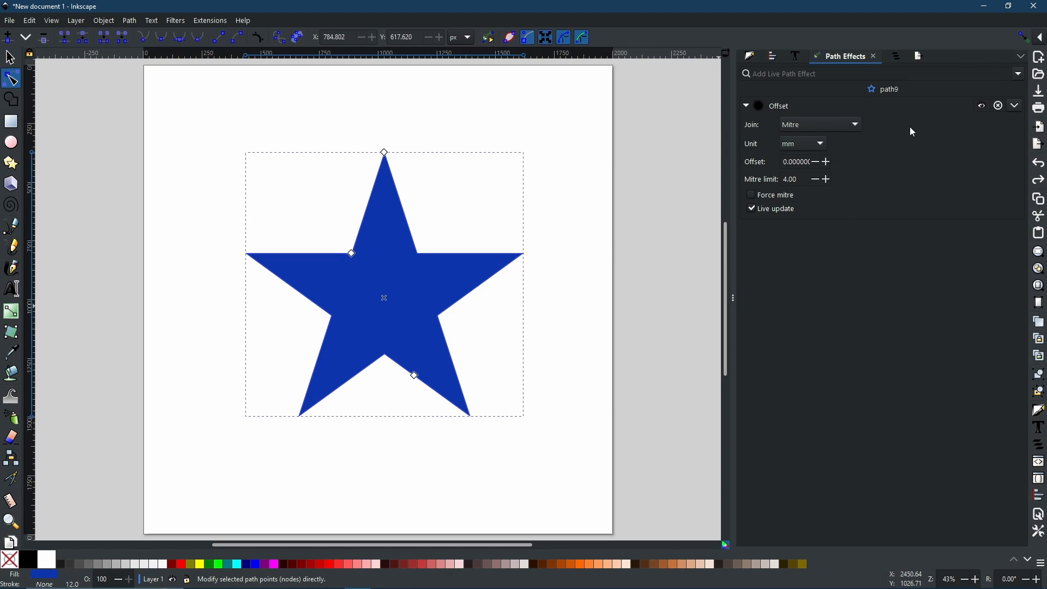
left_click(1000, 107)
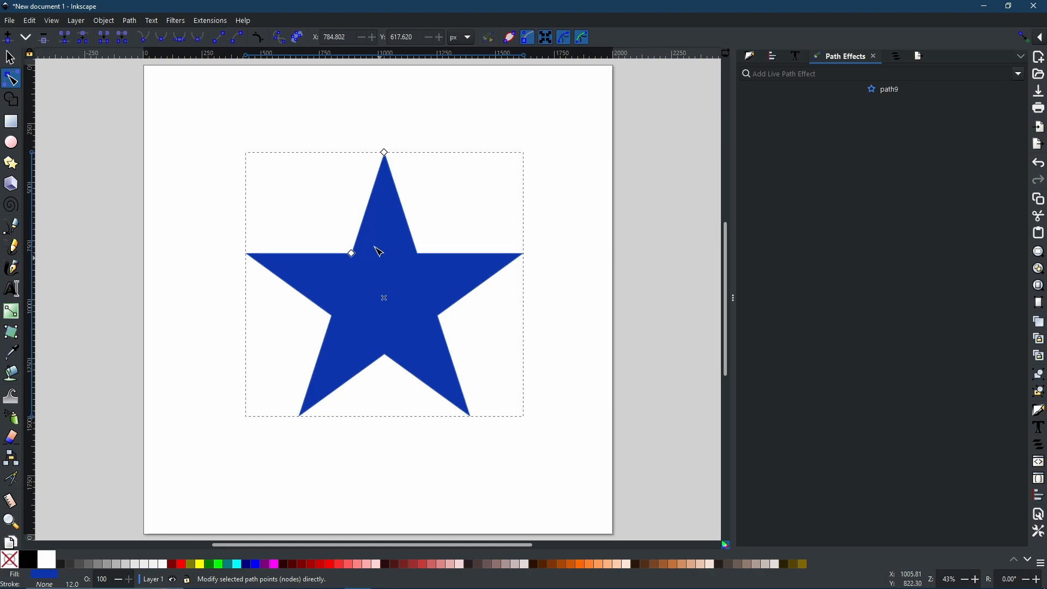
Try reshaping the star with its inner-corner and tip handles, undoing each change
mouse_move(352, 253)
left_mouse_down()
mouse_move(382, 284)
mouse_move(343, 243)
mouse_move(371, 283)
mouse_move(358, 264)
left_mouse_up()
key("ctrl+z")
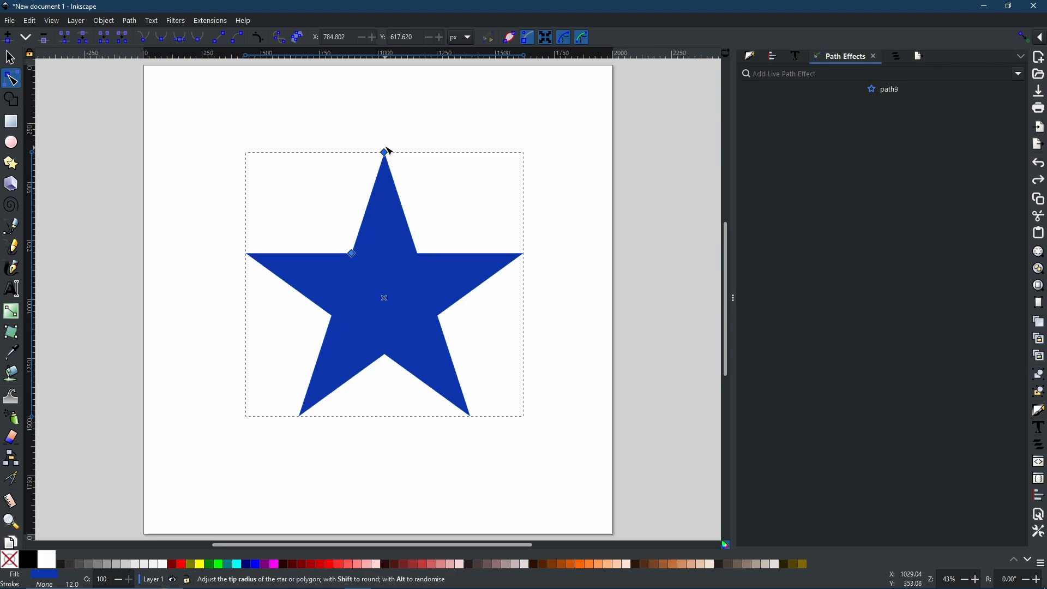
left_click_drag(387, 153, 391, 199)
key("ctrl+z")
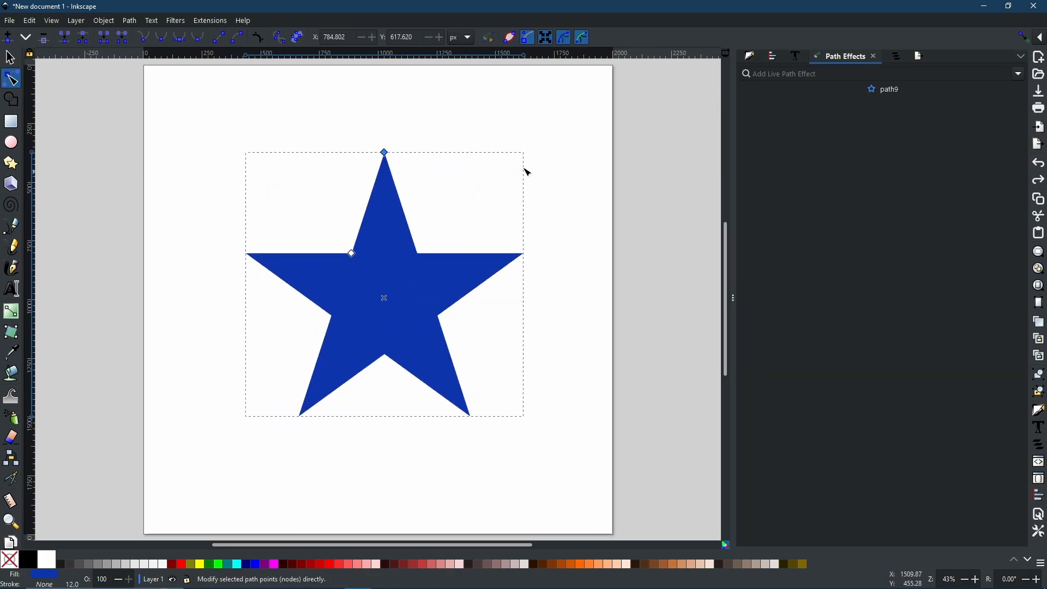
Apply the Offset path effect to the star and pull its offset handle outward to about 18.8 mm
left_click(1019, 80)
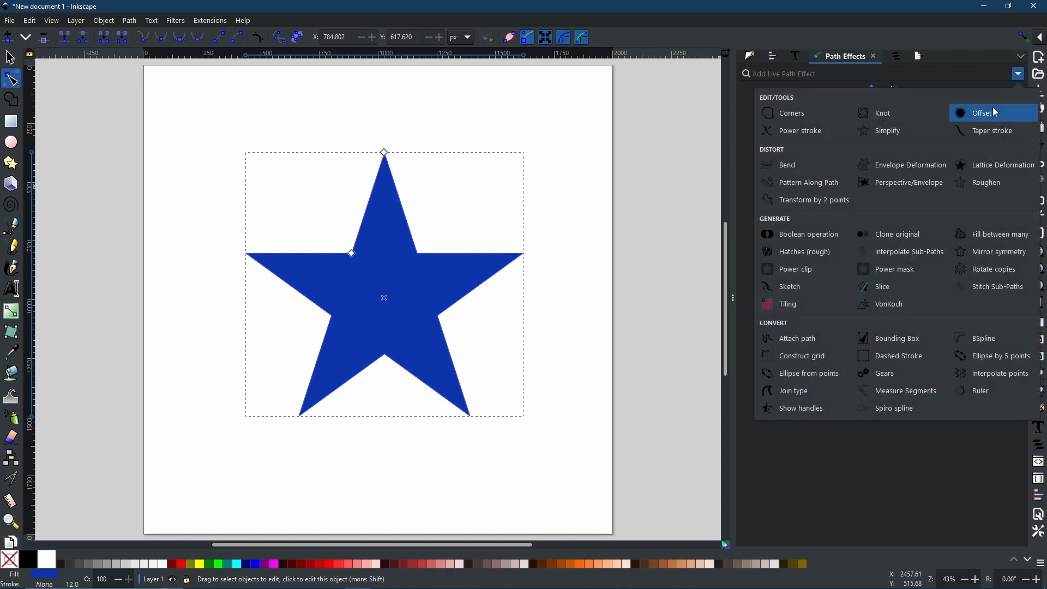
left_click(995, 113)
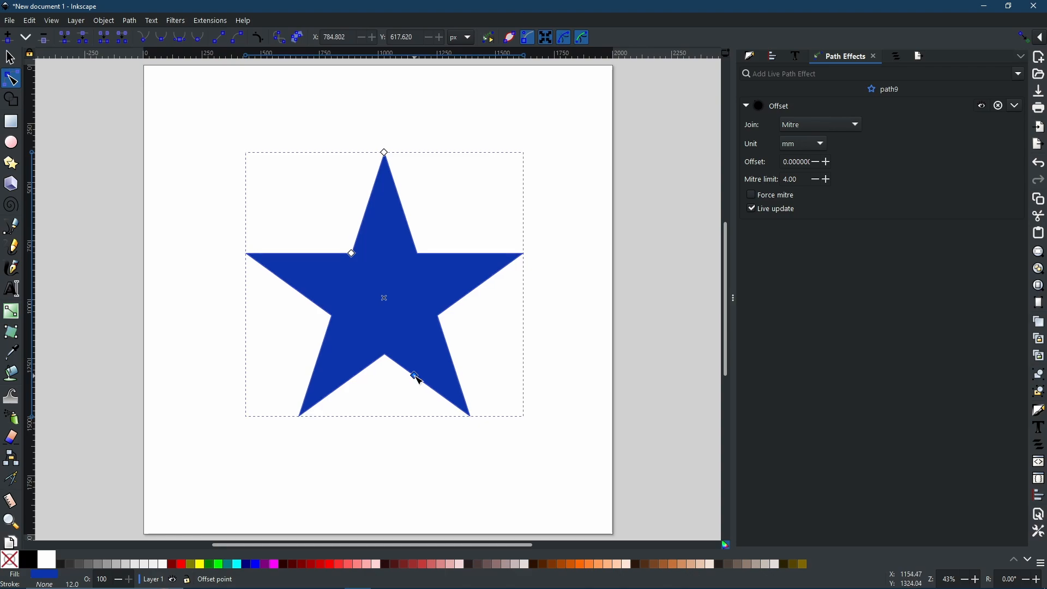
left_click_drag(415, 375, 406, 391)
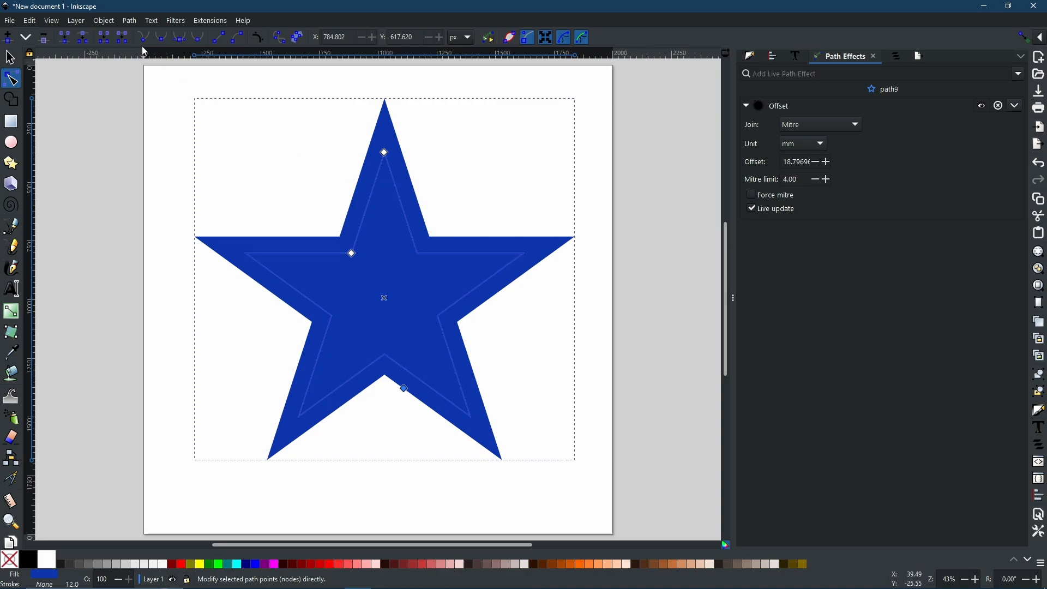
Try the Bevelled and Rounded joins on the star's offset and return the join to Mitre
left_click(128, 21)
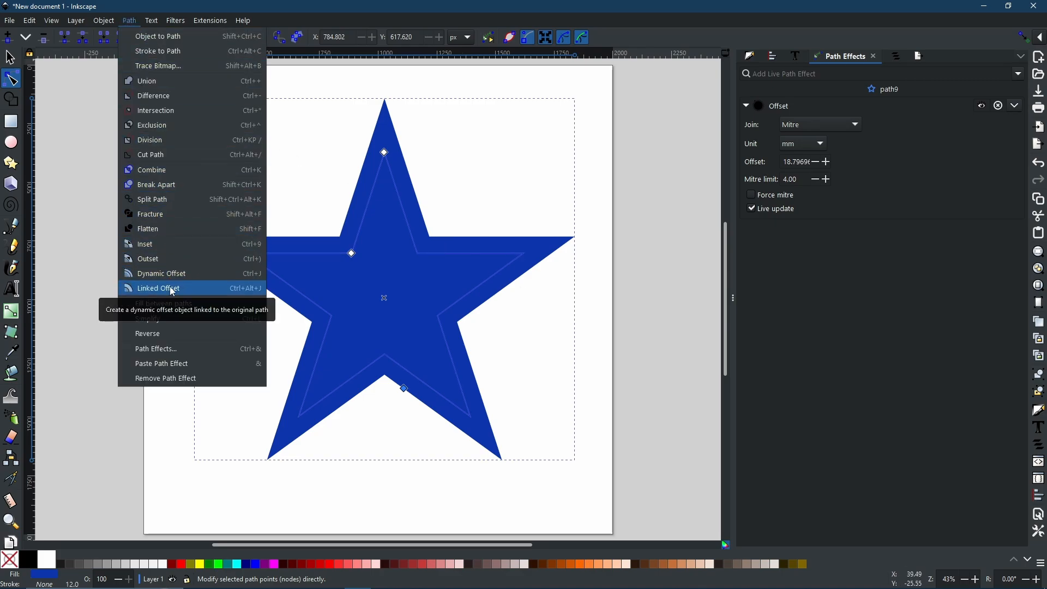
left_click(128, 20)
left_click(805, 127)
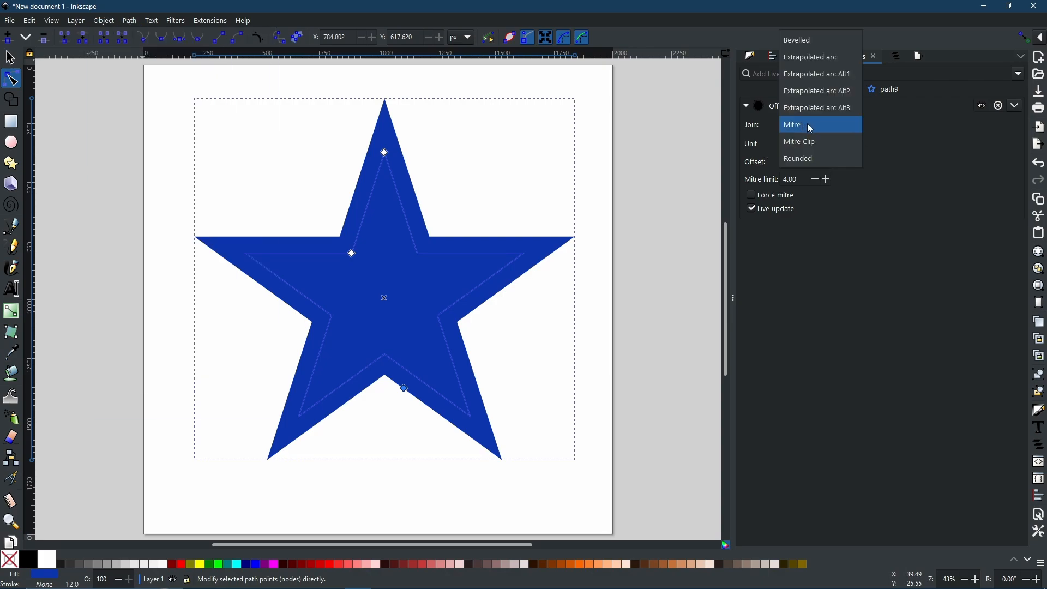
left_click(803, 41)
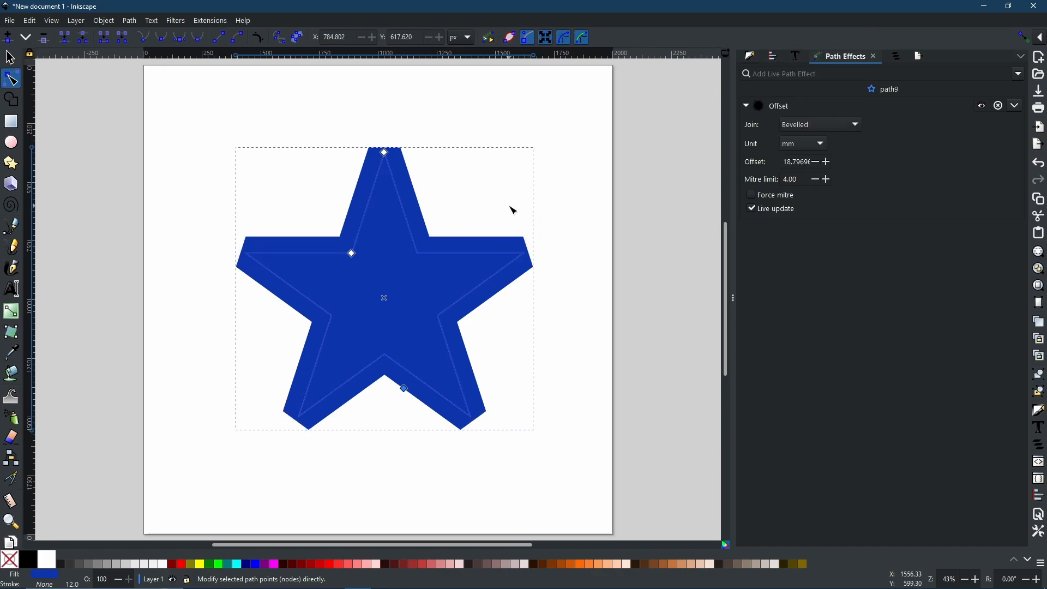
left_click(819, 125)
left_click(813, 146)
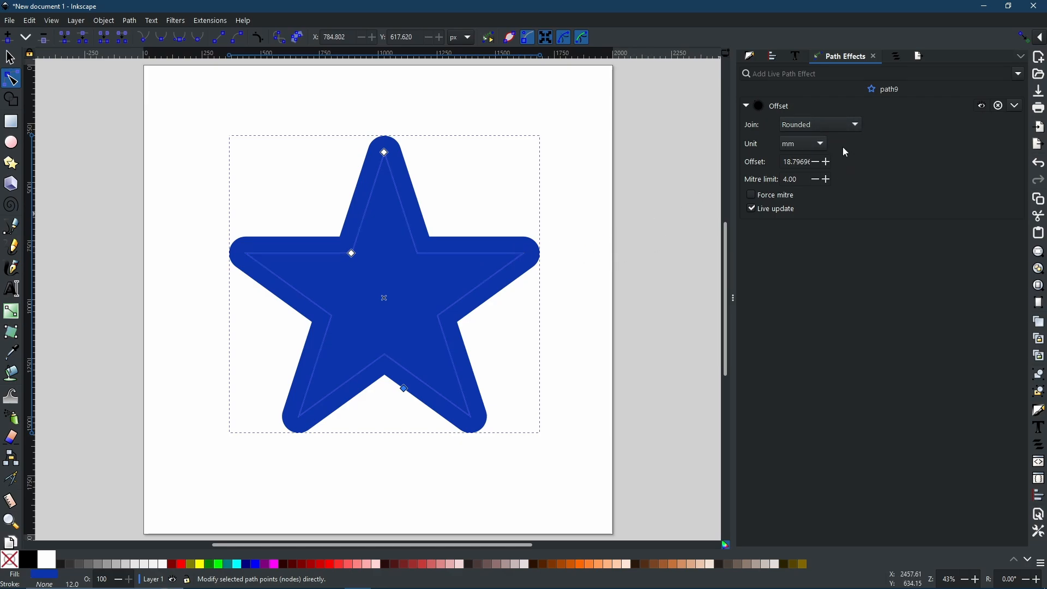
left_click(835, 128)
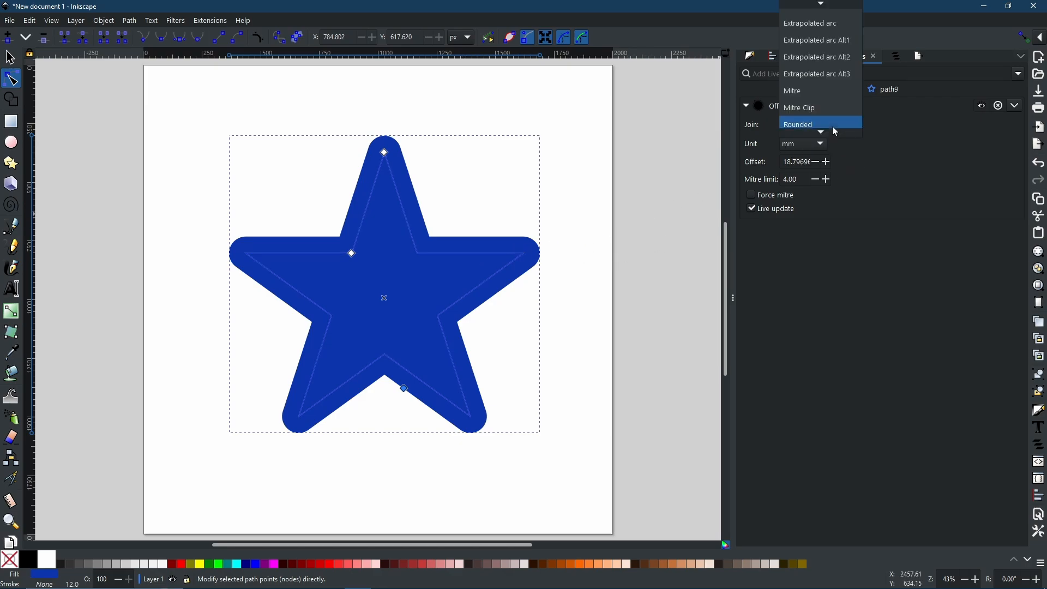
left_click(813, 91)
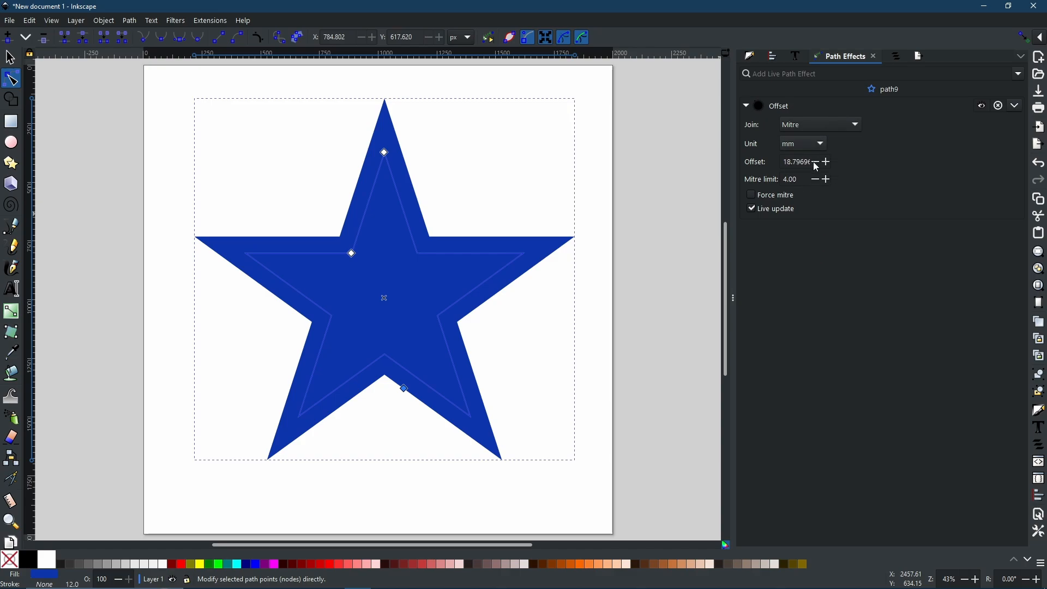
Raise the star's offset to about 22.2 mm, lower it to about 17.3 mm, and set the mitre limit to 5
left_click(829, 162)
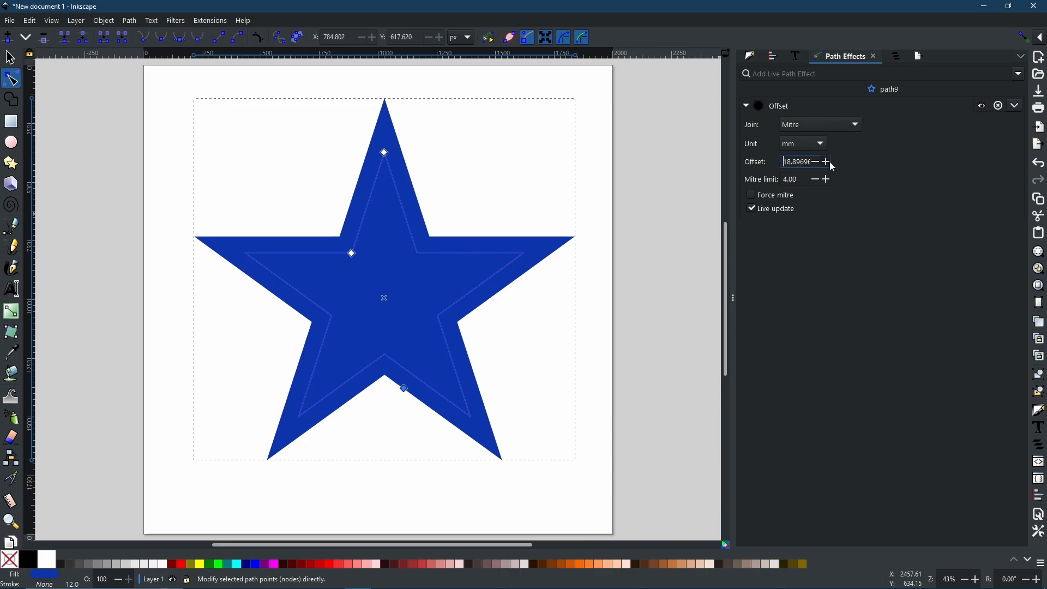
left_click(829, 161)
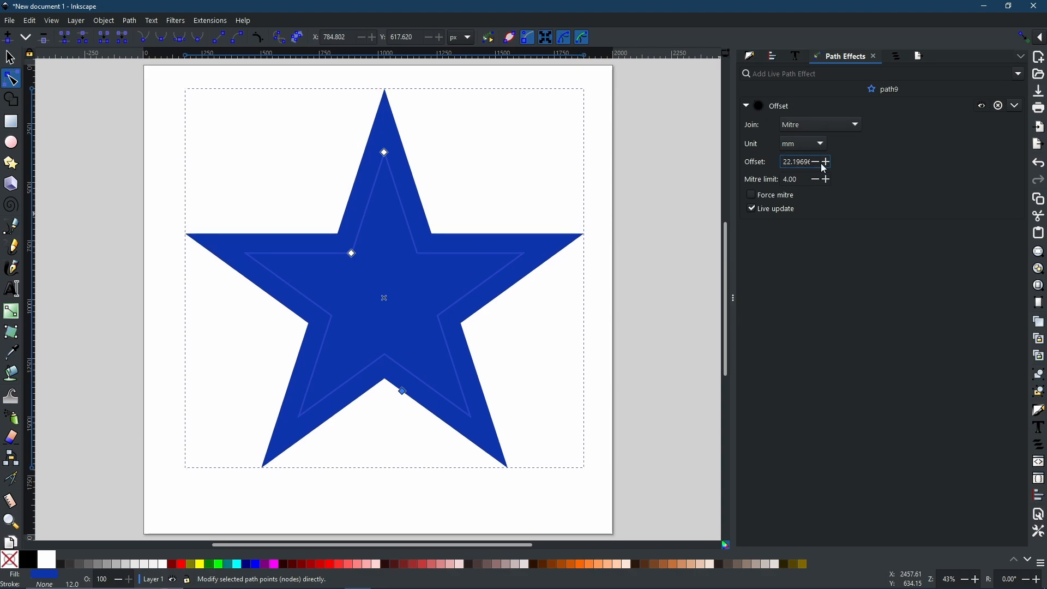
left_click(815, 163)
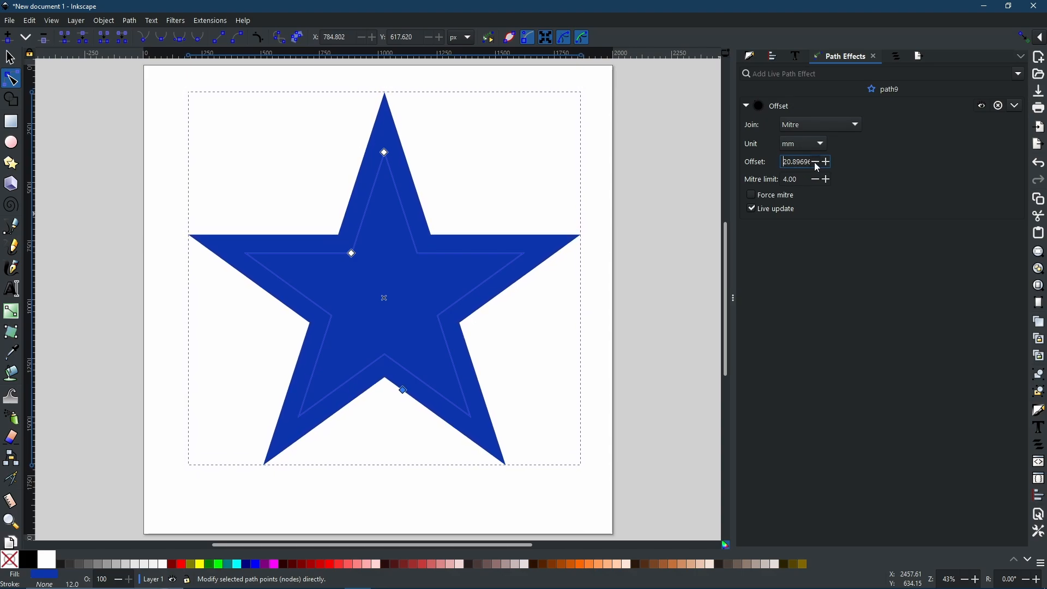
left_click(813, 162)
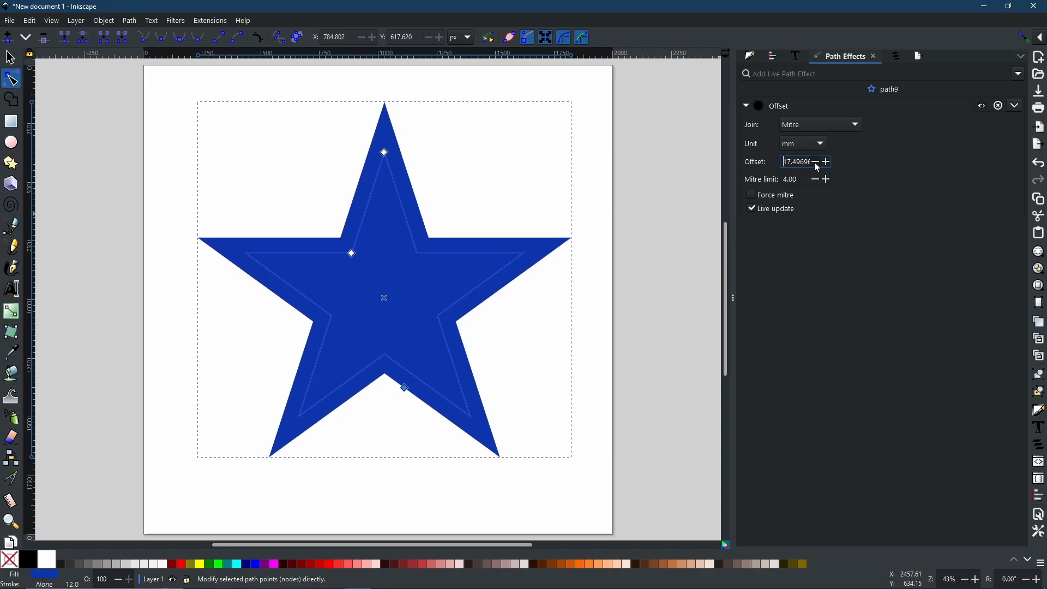
scroll(806, 180, "up", 1)
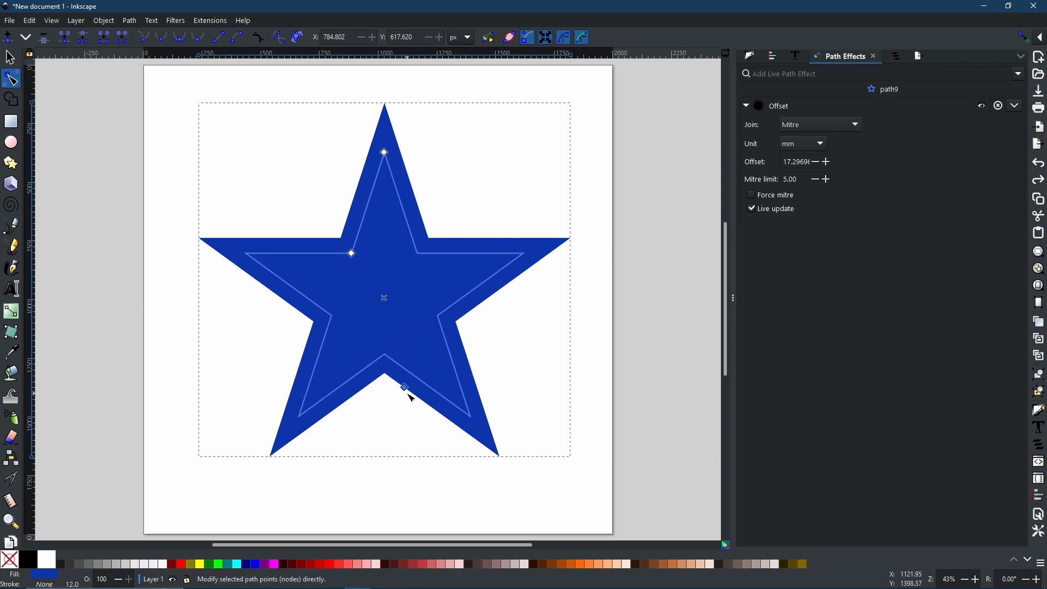
Move the star's offset handle outward to about 24.5 mm, and inward to about -12.6 mm
left_click_drag(405, 387, 495, 421)
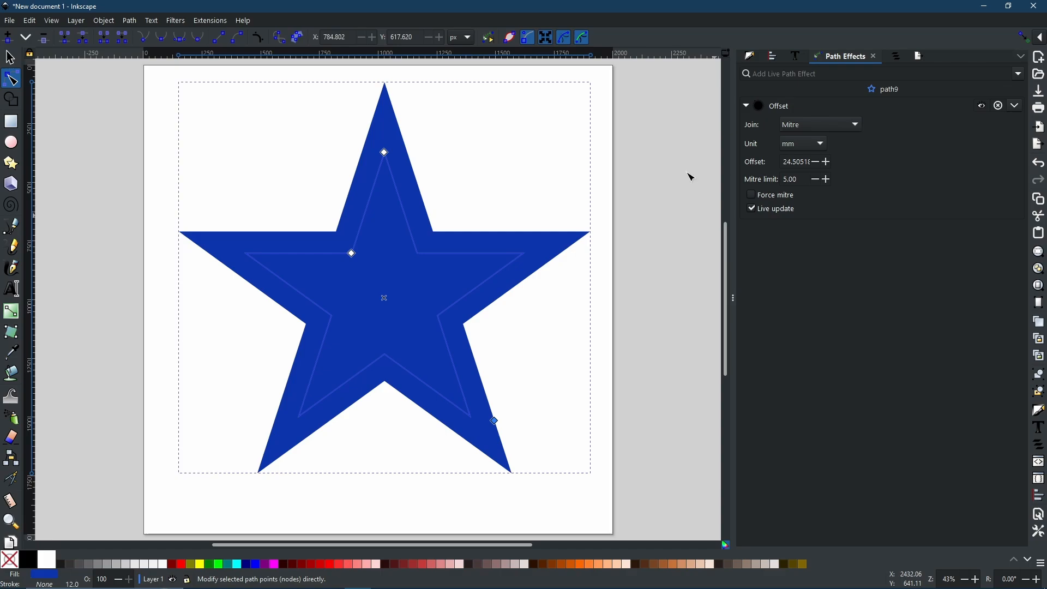
left_click_drag(495, 421, 434, 376)
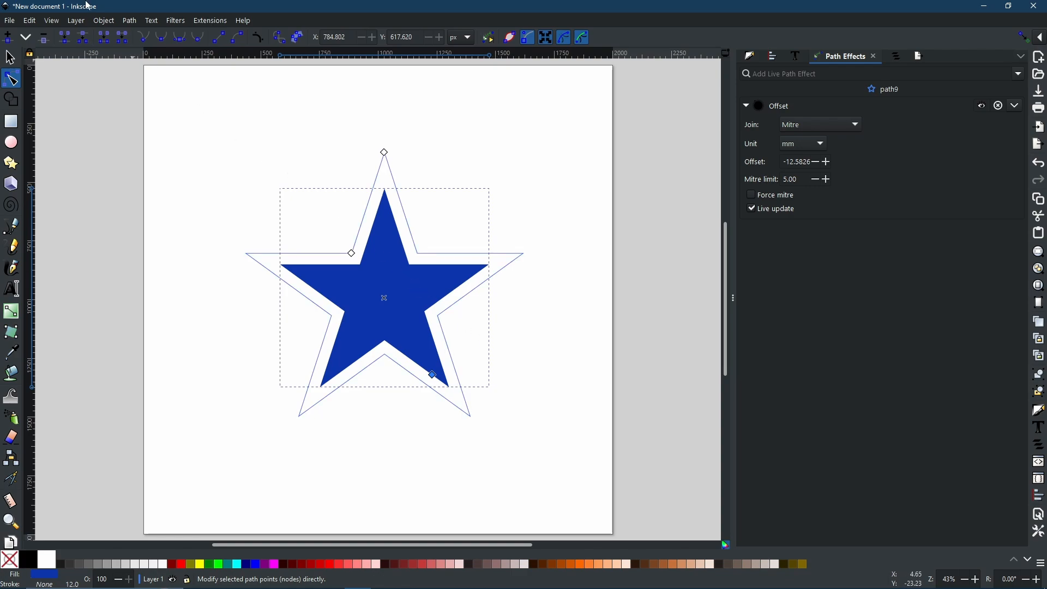
Convert the star with its Offset effect to a plain path
left_click(128, 21)
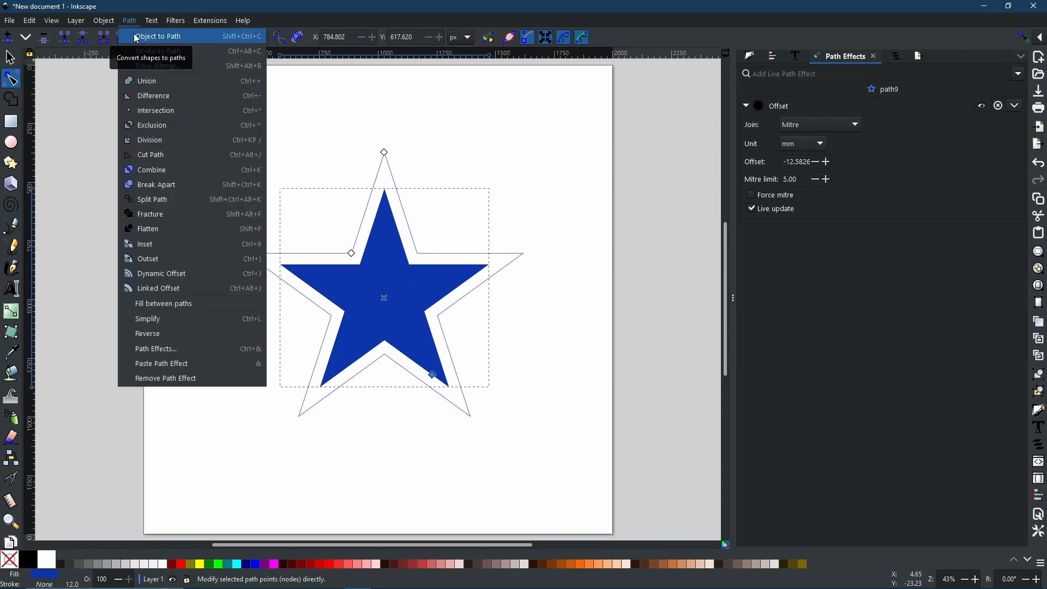
left_click(137, 37)
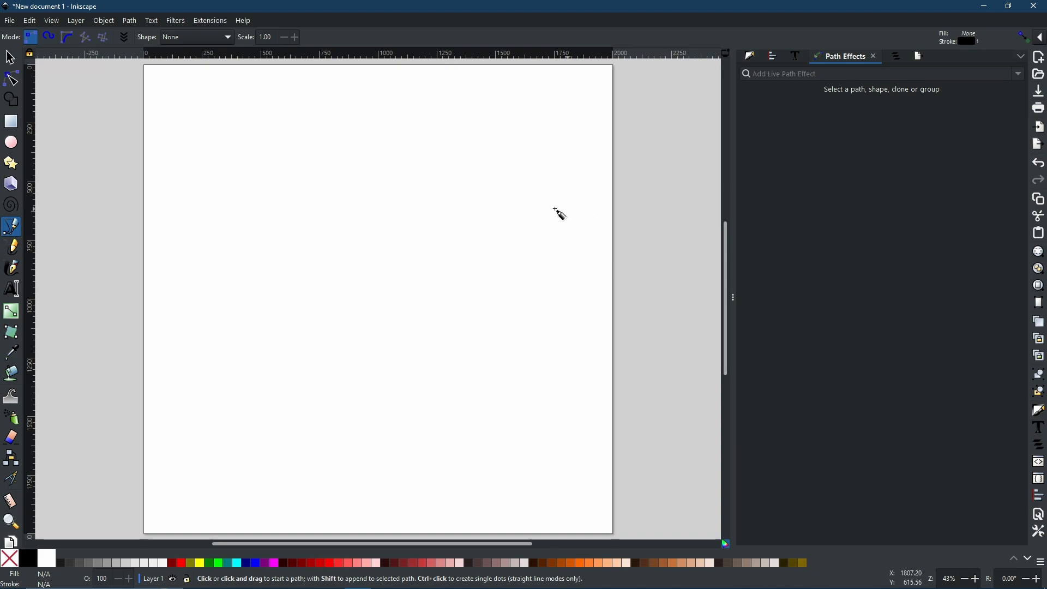
Draw an open three-node curved path arching across the upper half of the page with the Pen tool
left_click(248, 290)
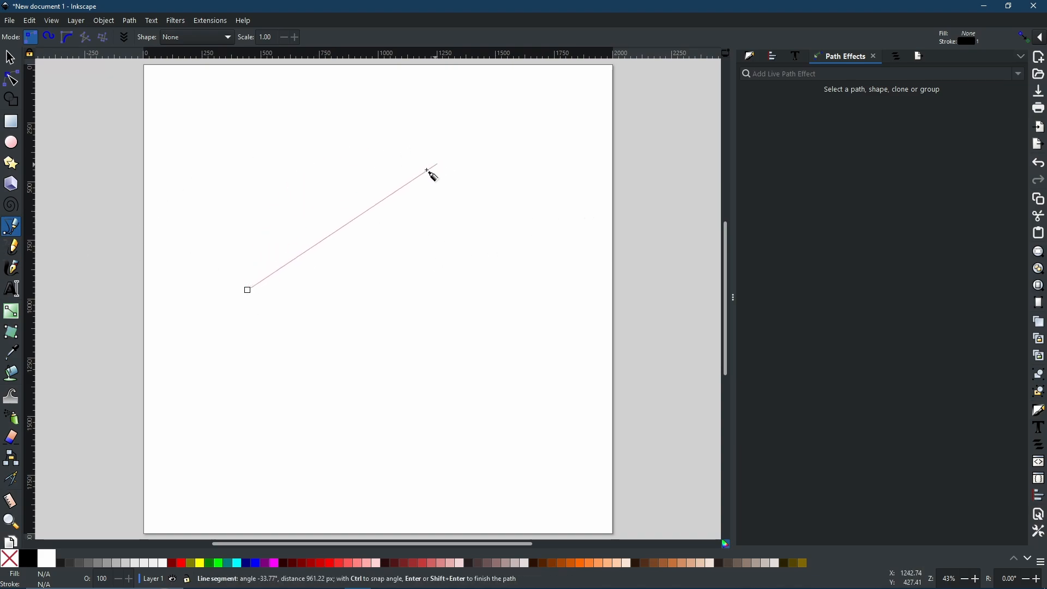
left_click_drag(424, 172, 502, 316)
left_click(375, 347)
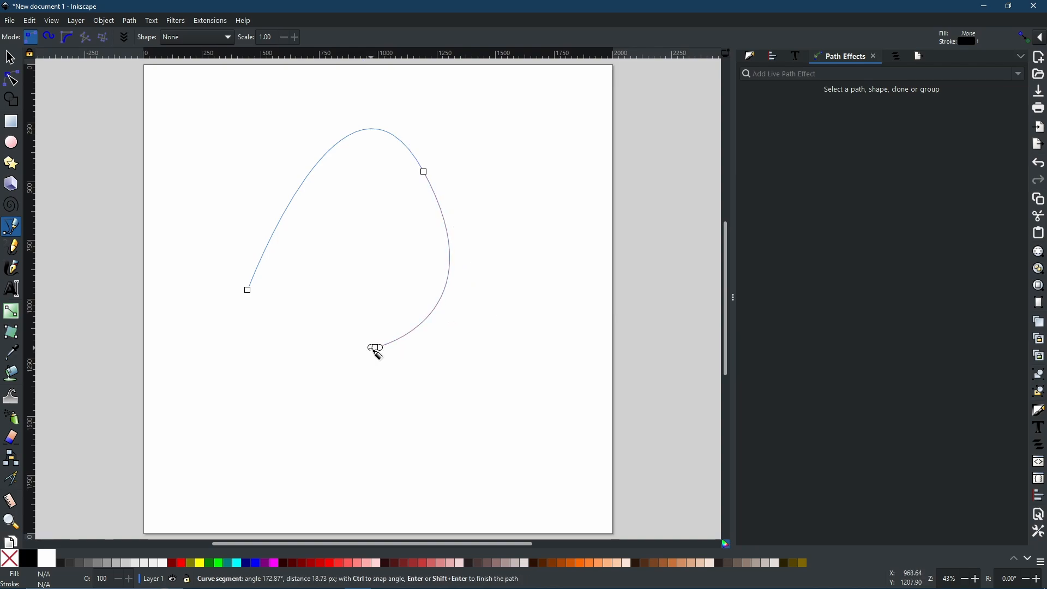
key("Return")
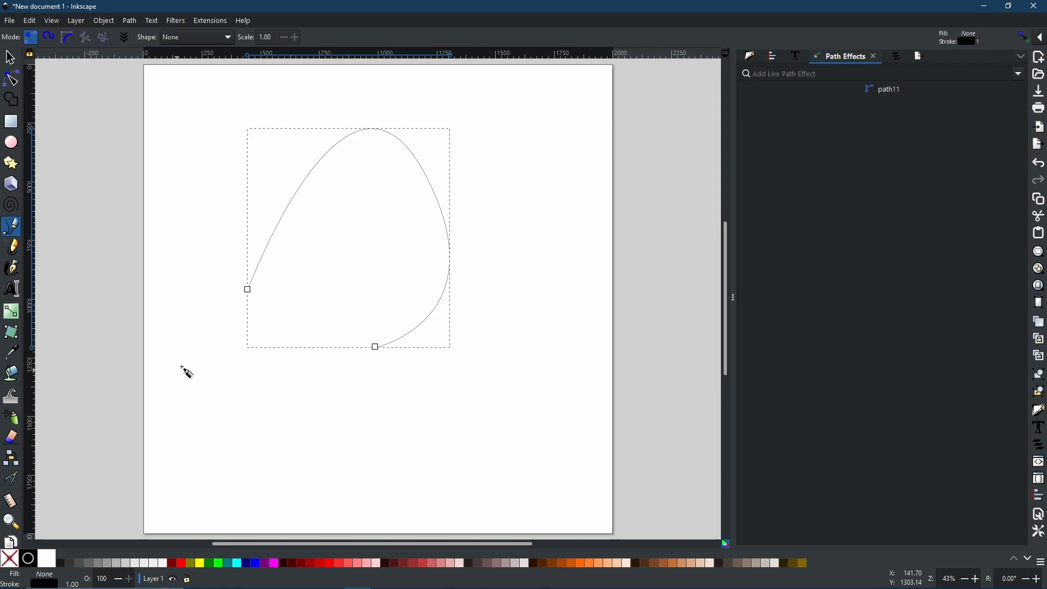
Apply the Power stroke path effect to the curve and inspect the stroke at its start
left_click(1018, 75)
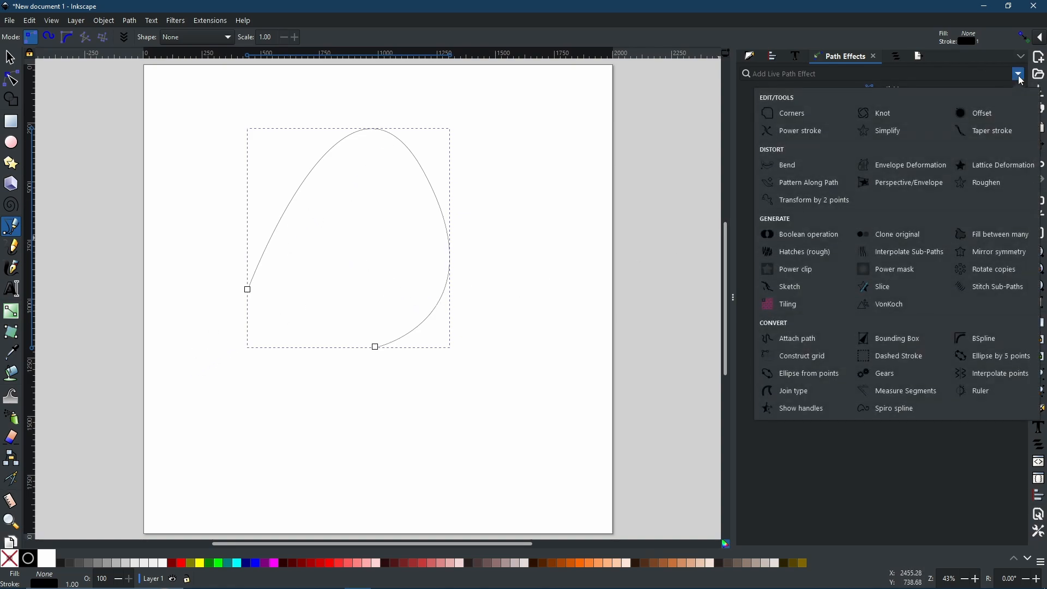
left_click(808, 129)
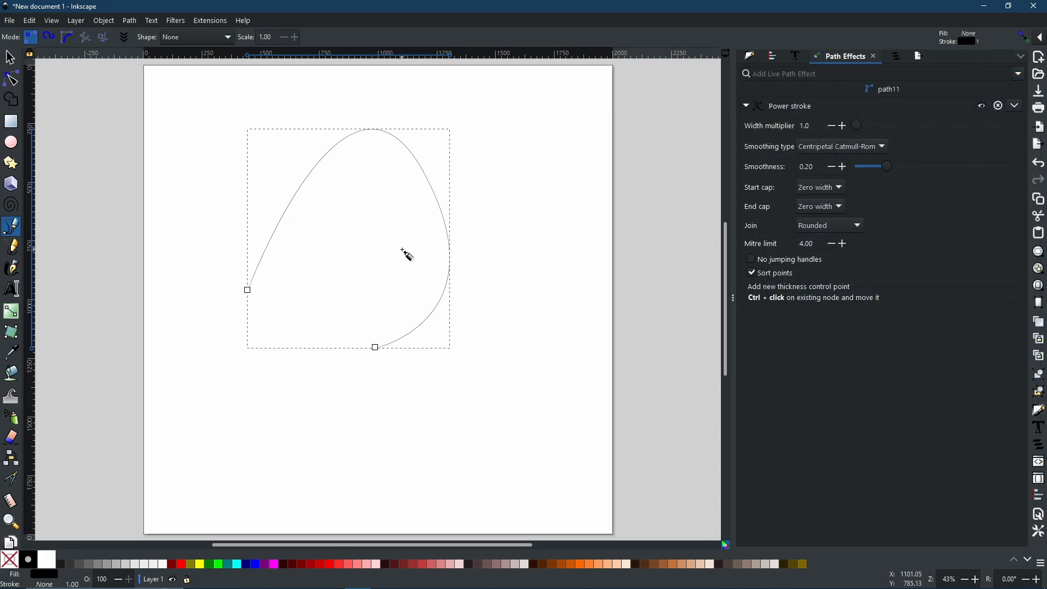
scroll(257, 271, "up", 1)
scroll(258, 271, "up", 5)
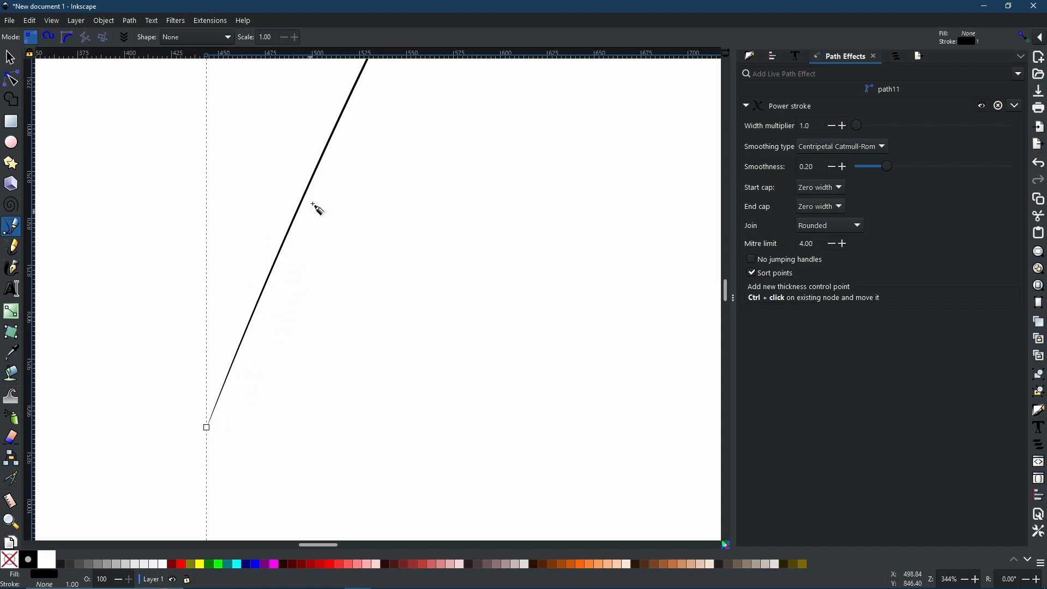
scroll(277, 331, "down", 5)
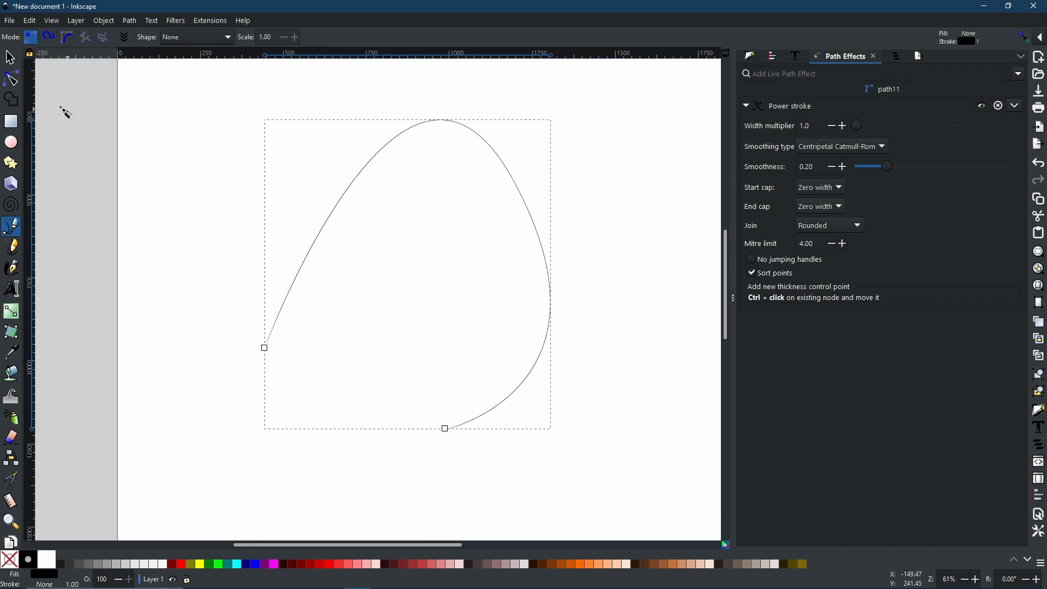
Widen the power stroke at the curve's middle node and reposition the width control points near its end and start
left_click(12, 78)
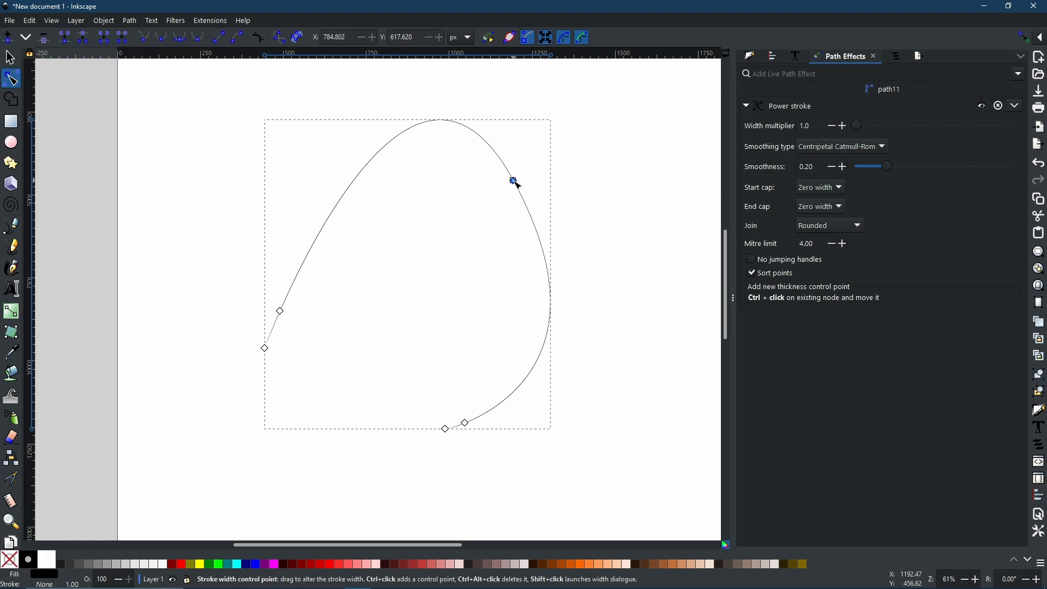
mouse_move(516, 182)
left_mouse_down()
mouse_move(545, 172)
mouse_move(533, 168)
mouse_move(543, 160)
mouse_move(580, 210)
mouse_move(596, 327)
mouse_move(529, 420)
left_mouse_up()
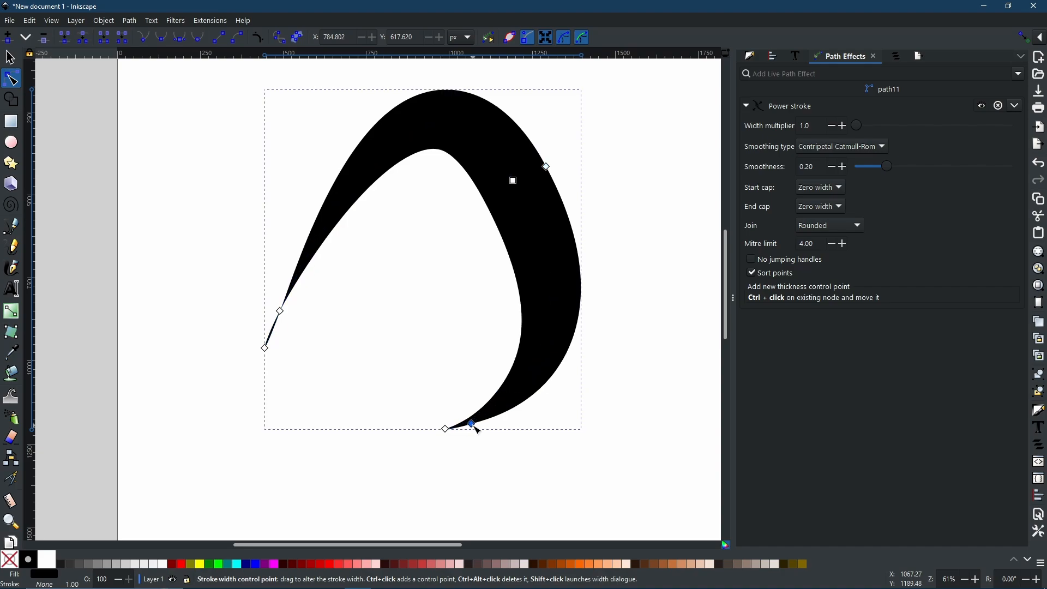
mouse_move(477, 430)
left_mouse_down()
mouse_move(551, 392)
mouse_move(553, 404)
left_mouse_up()
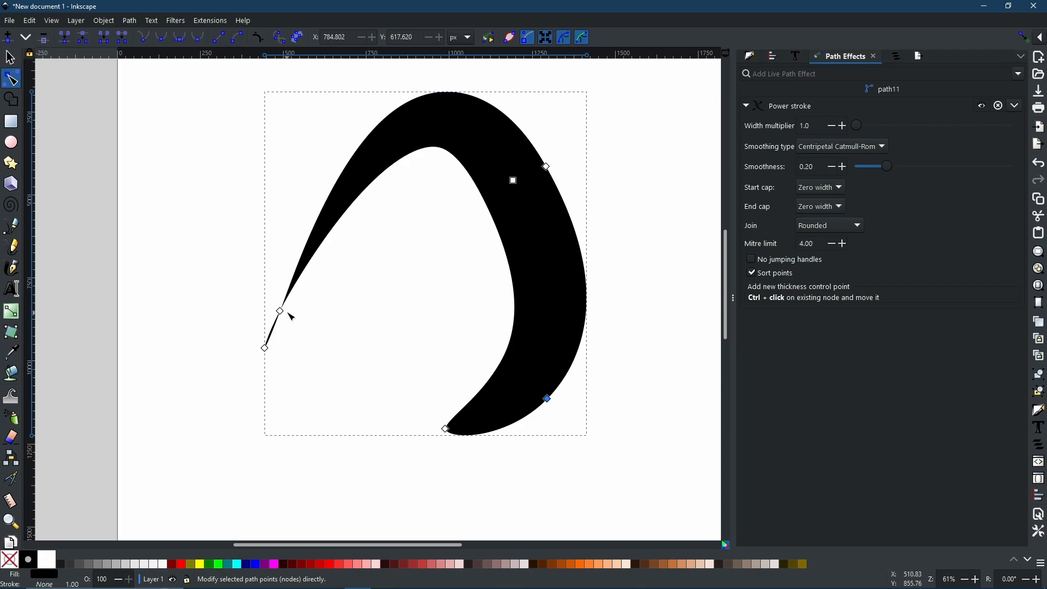
mouse_move(281, 312)
left_mouse_down()
mouse_move(289, 315)
mouse_move(279, 310)
left_mouse_up()
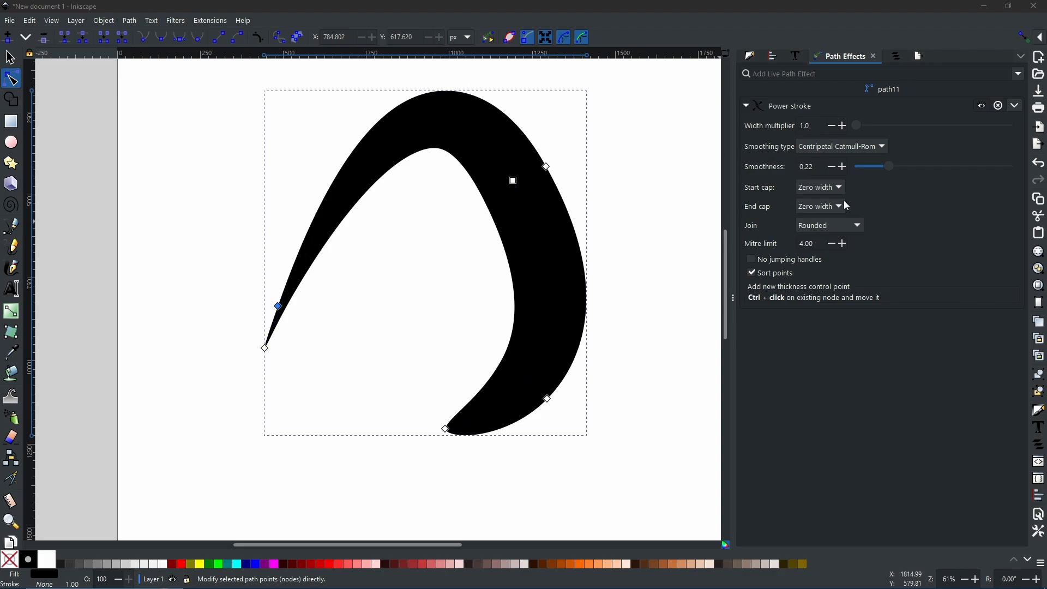
Review the power stroke's start cap options and set its end cap to Round
left_click(826, 189)
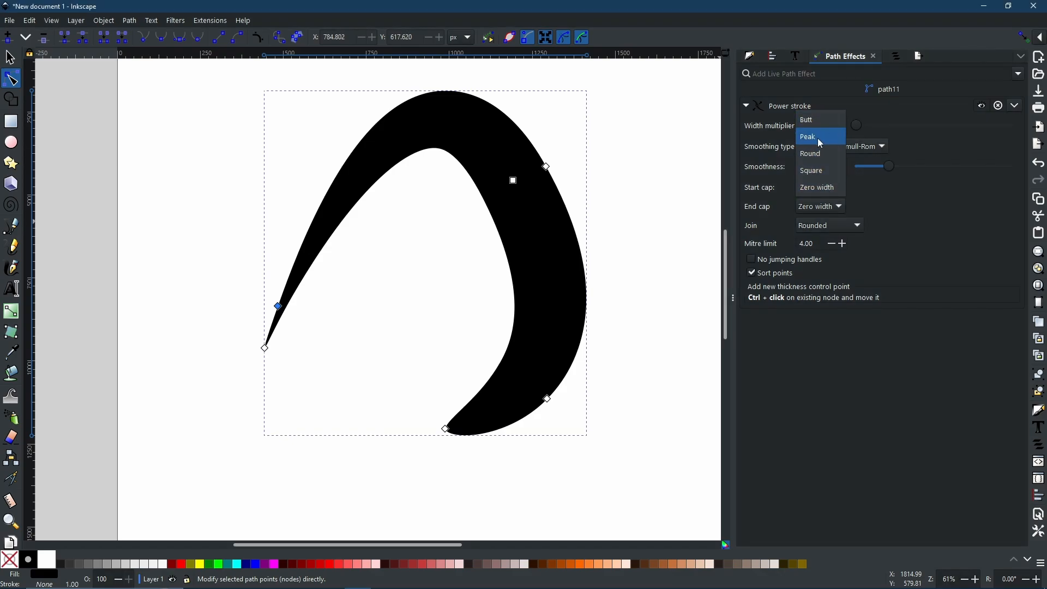
left_click(822, 209)
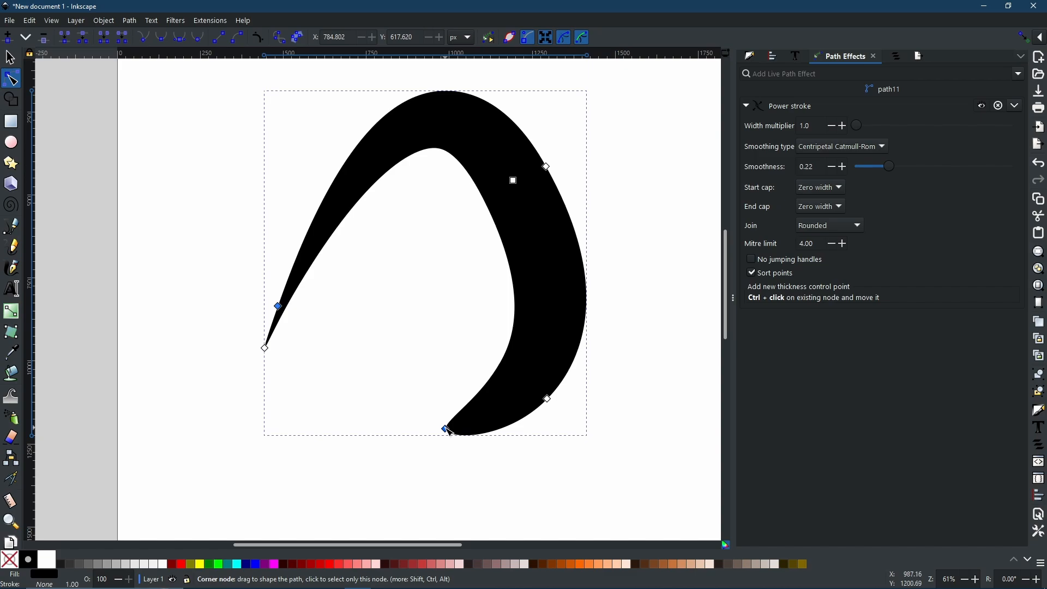
left_click(813, 211)
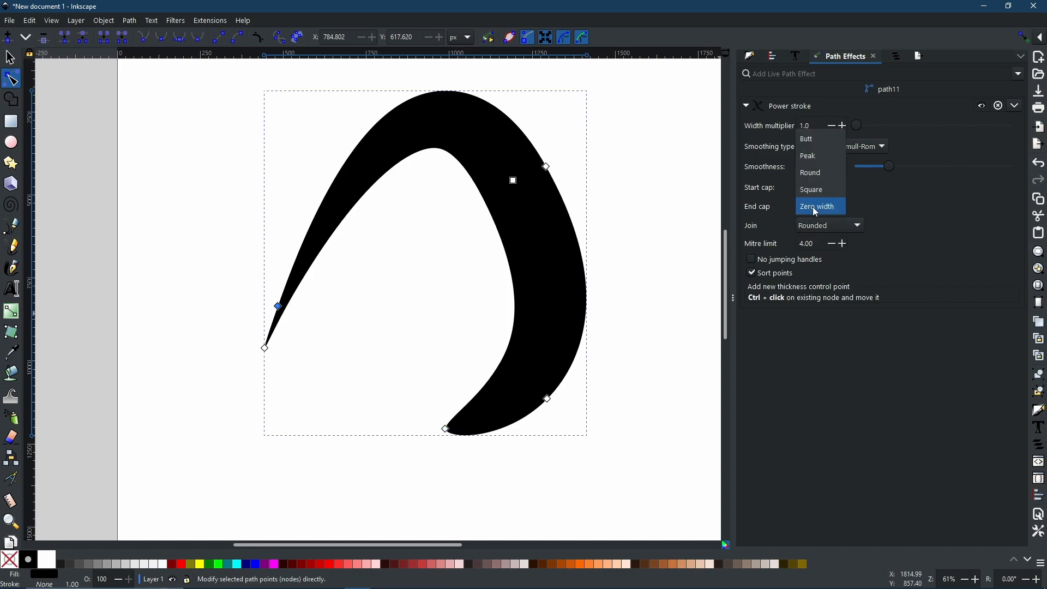
left_click(809, 173)
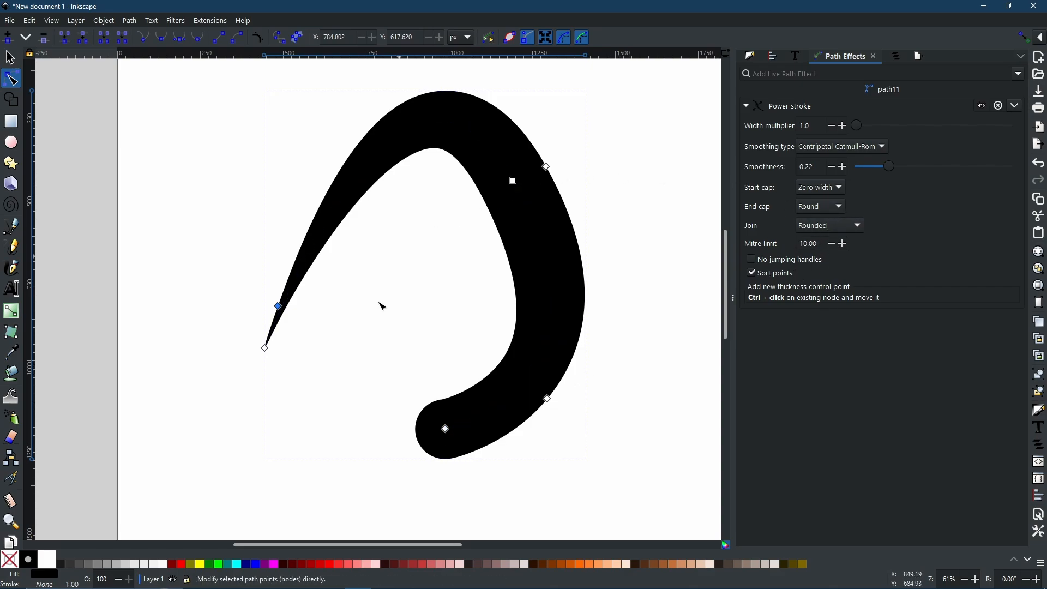
Widen the power stroke near the curve's start and set the start cap to Butt
mouse_move(278, 306)
left_mouse_down()
mouse_move(266, 299)
mouse_move(278, 303)
mouse_move(293, 269)
mouse_move(260, 252)
mouse_move(271, 257)
left_mouse_up()
left_click(265, 348)
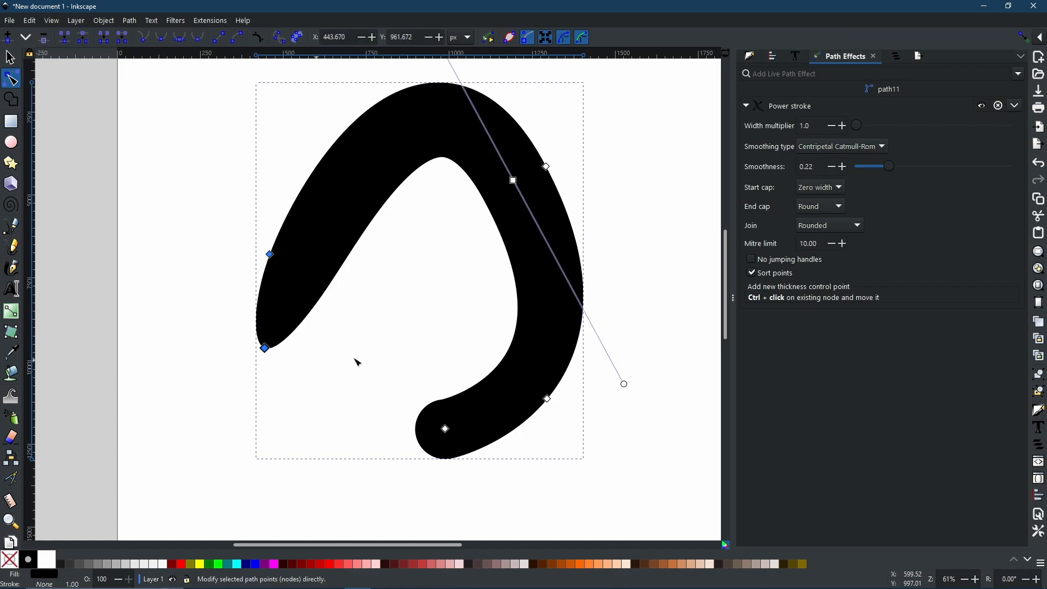
left_click(820, 189)
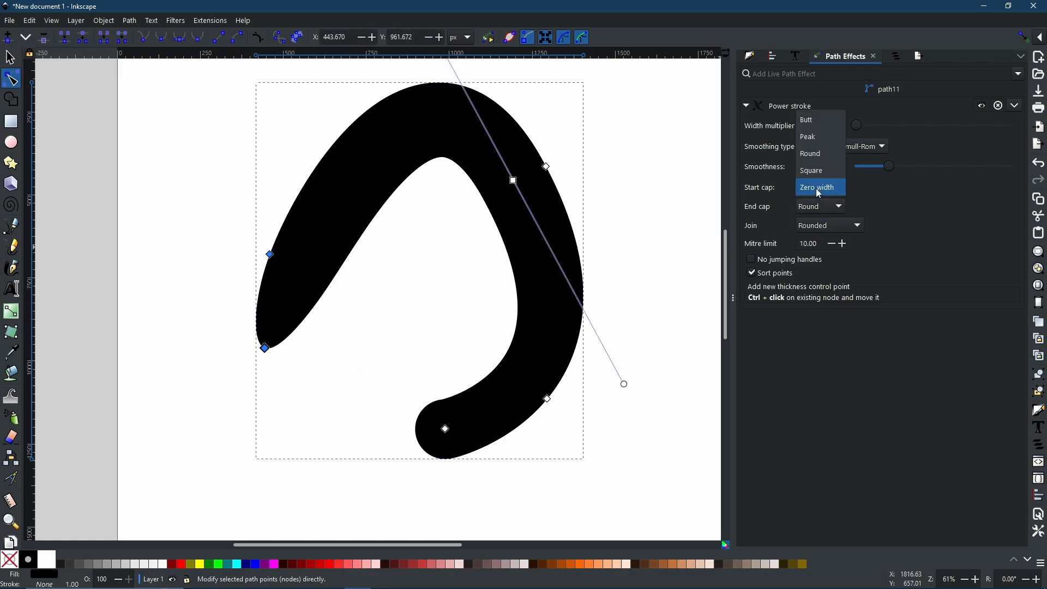
left_click(818, 125)
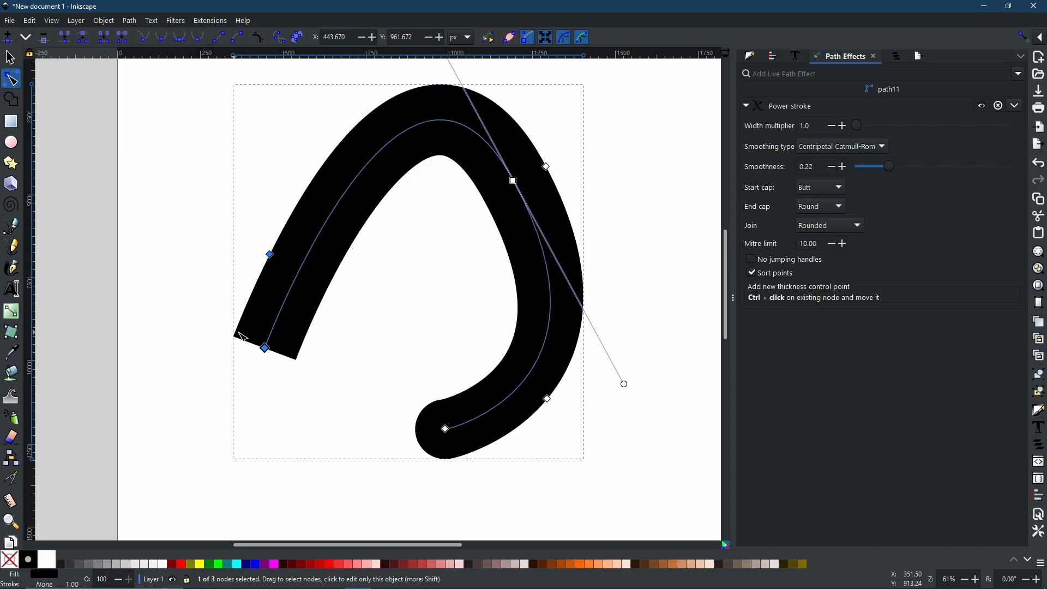
Set the start cap to Peak and narrow the power stroke slightly near the curve's start
left_click(814, 192)
left_click(821, 206)
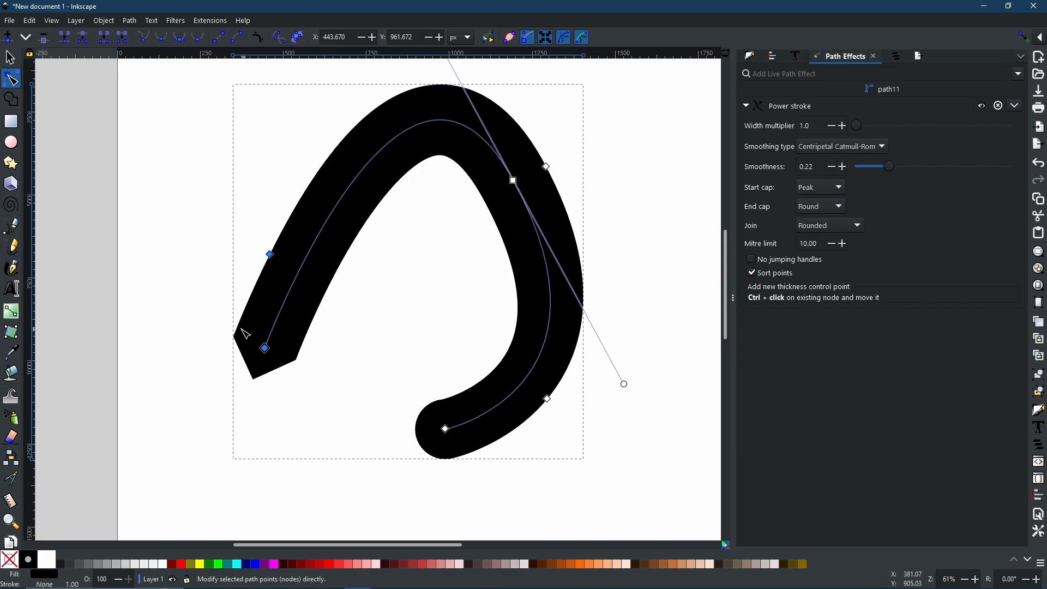
mouse_move(273, 258)
left_mouse_down()
mouse_move(294, 282)
mouse_move(300, 268)
mouse_move(277, 266)
left_mouse_up()
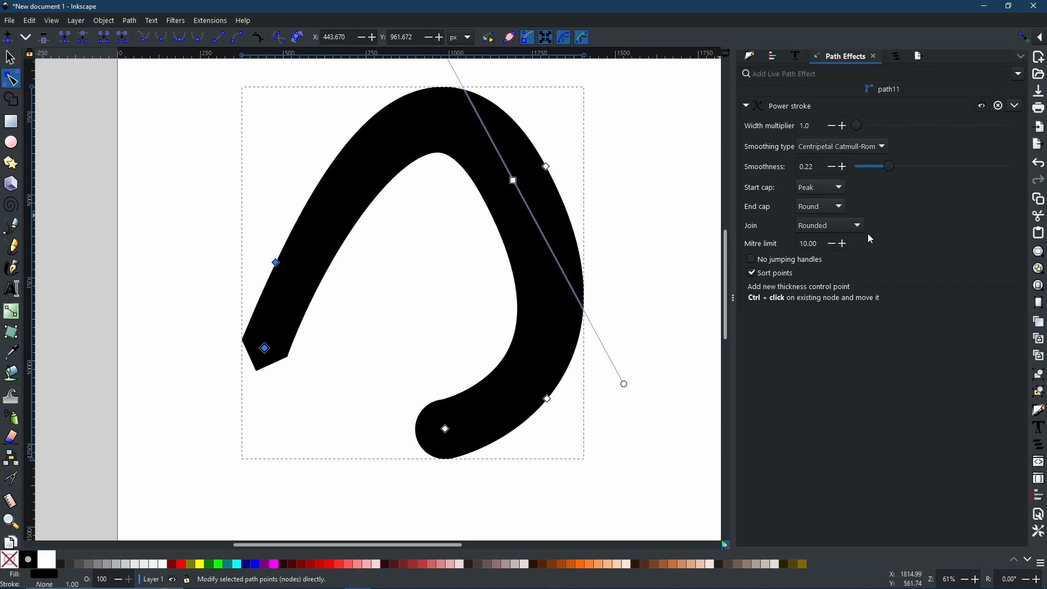
Try the Round start cap on the power stroke and change it to Square
left_click(814, 189)
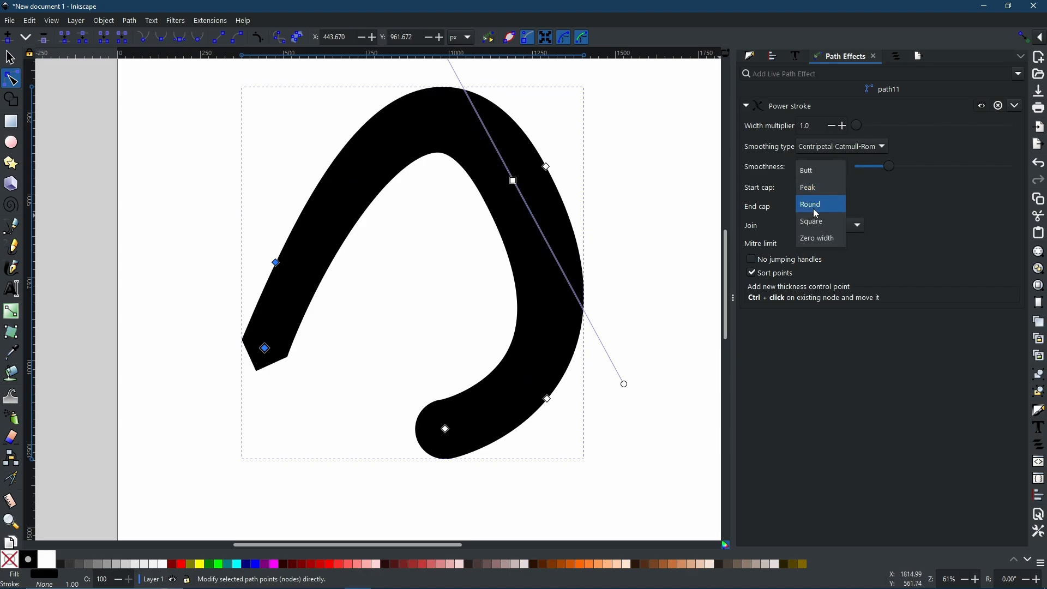
left_click(815, 207)
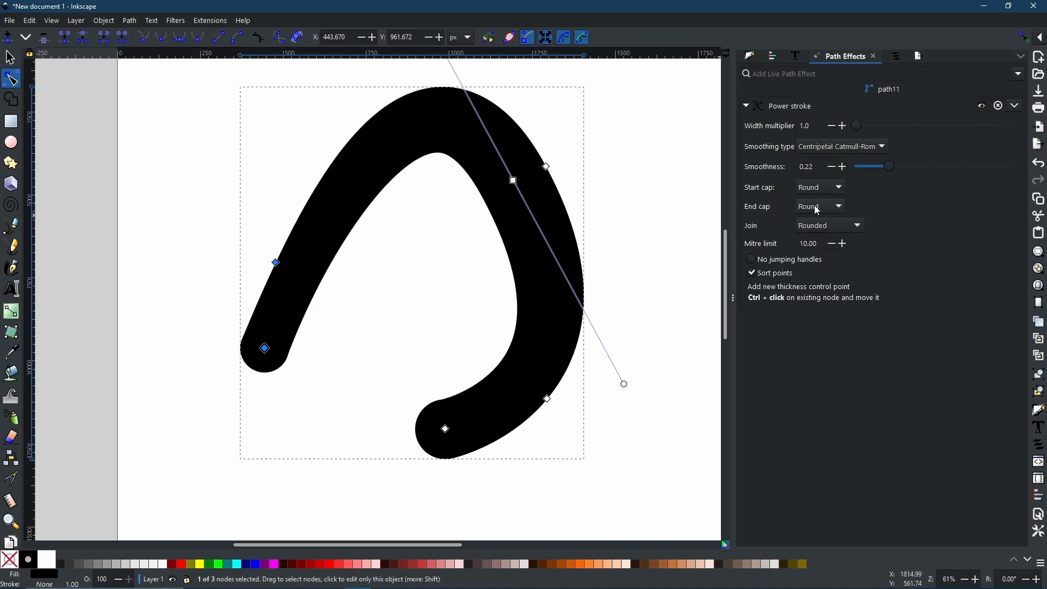
left_click(820, 208)
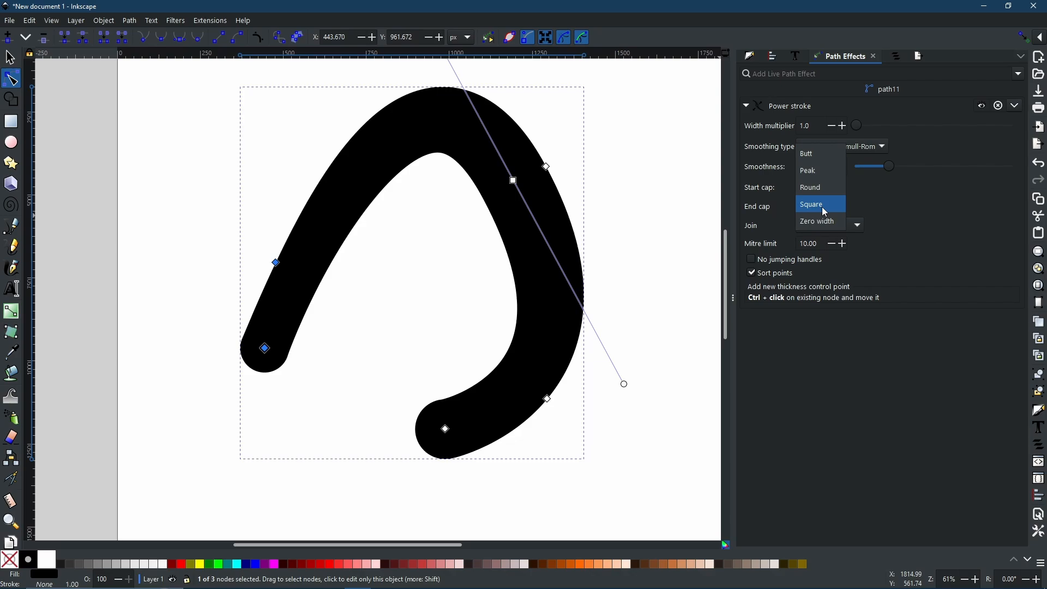
left_click(825, 212)
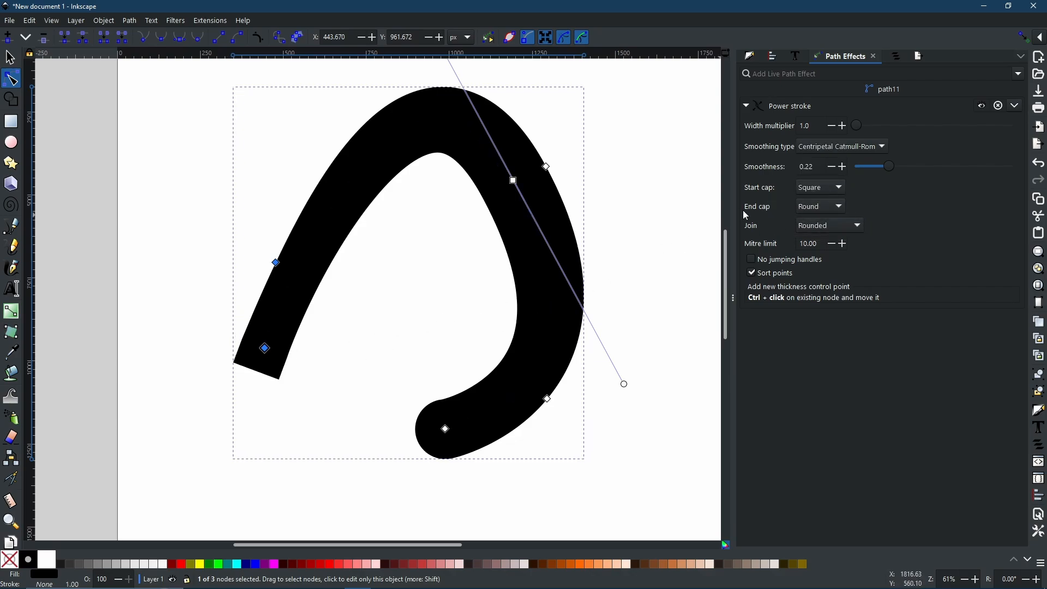
left_click(818, 207)
left_click(816, 205)
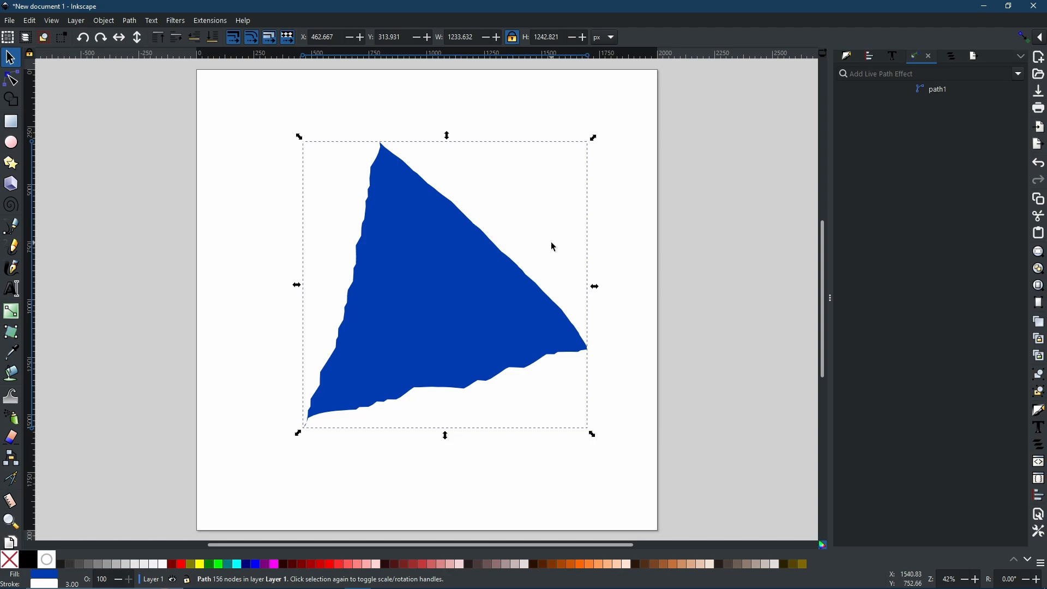
Try the regular Simplify command on the blue triangle path's nodes and undo it
left_click(128, 21)
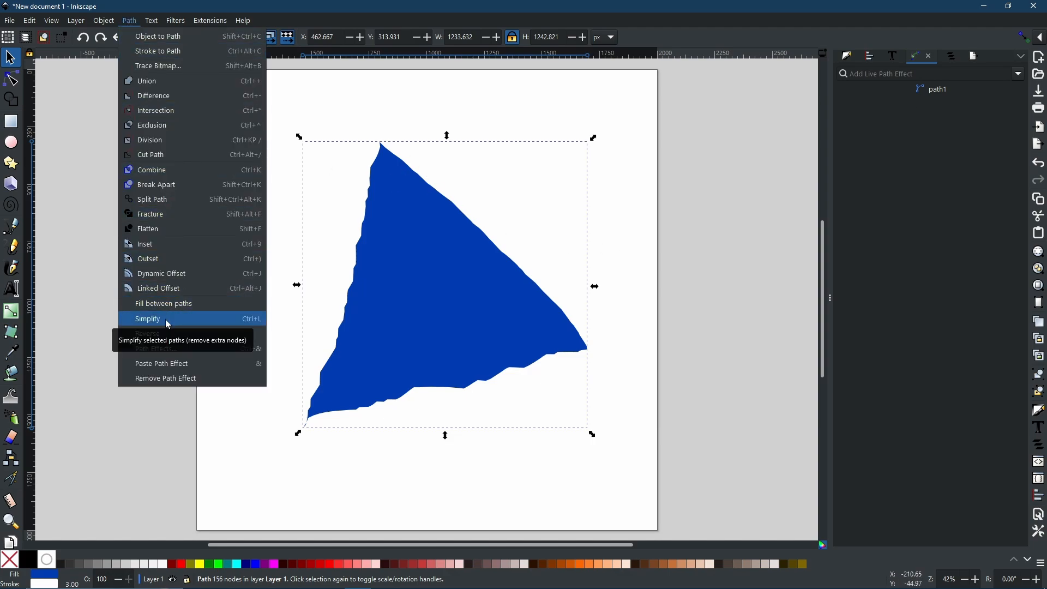
left_click(594, 183)
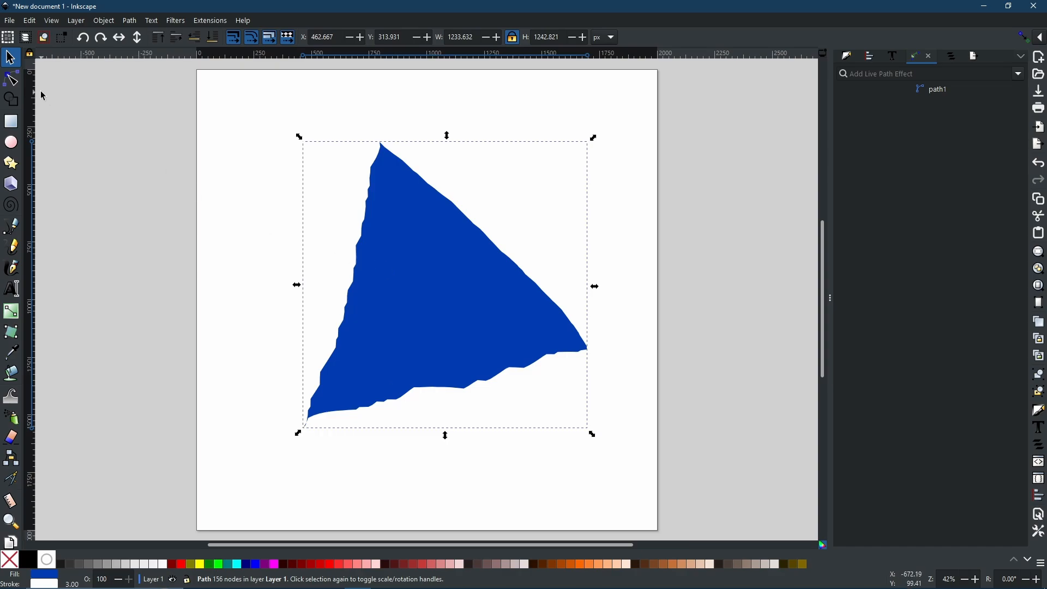
left_click(14, 81)
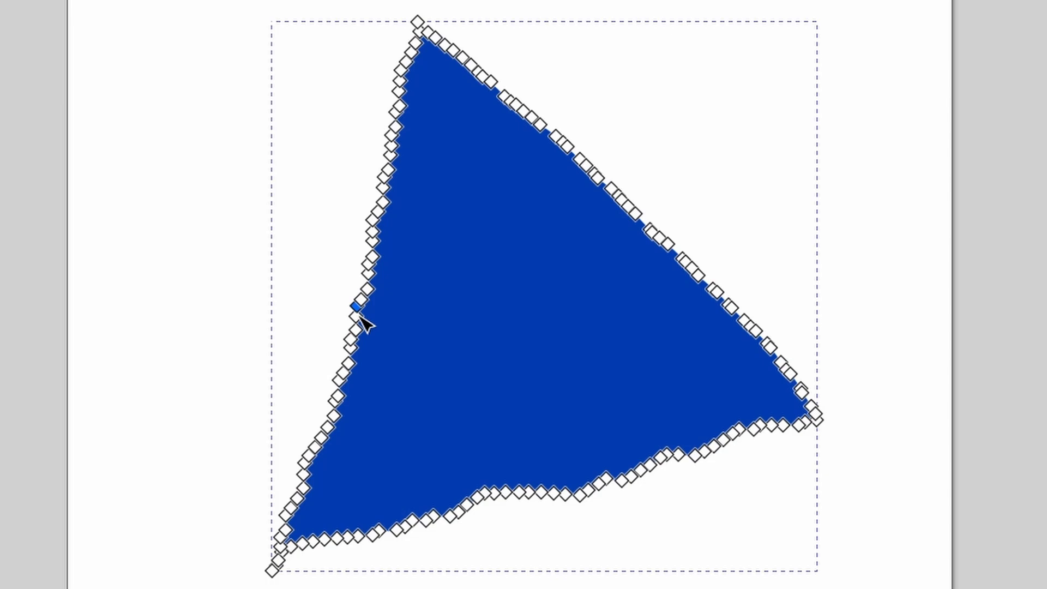
key("ctrl+l")
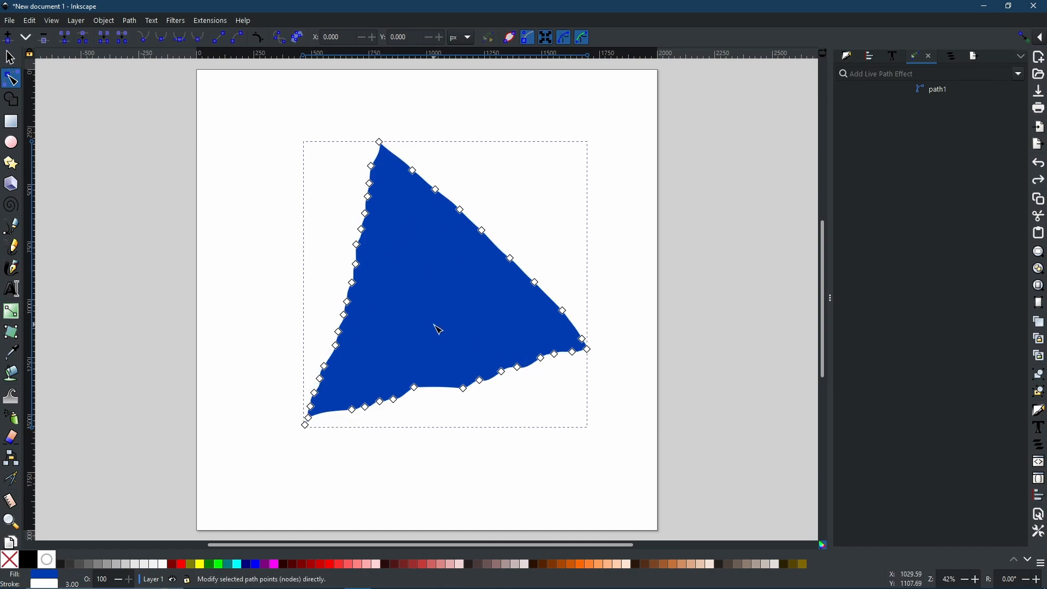
key("ctrl+z")
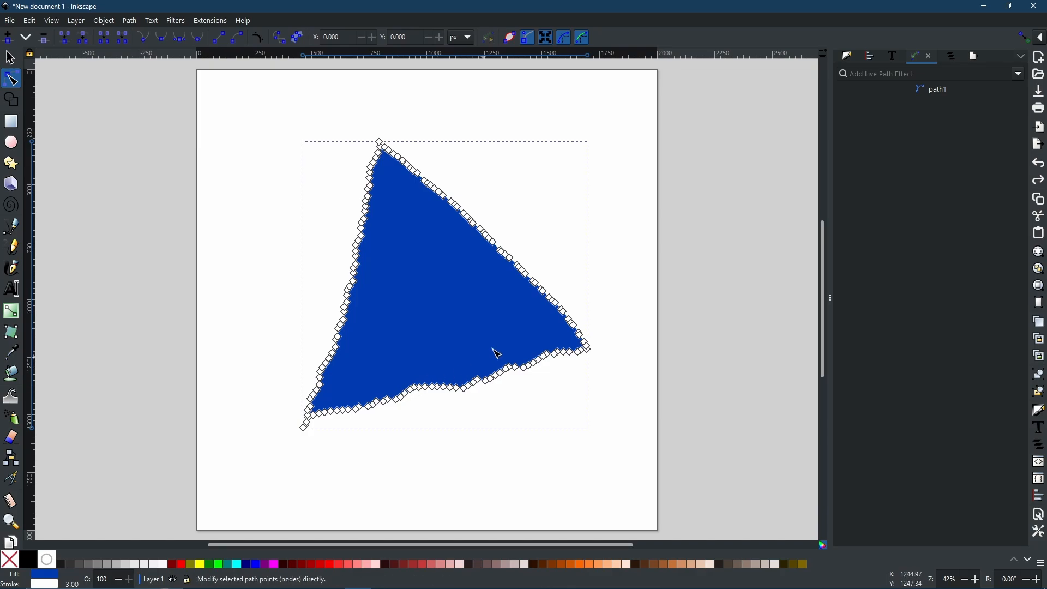
Apply the Simplify path effect to the blue triangle and inspect the nodes near its lower edge
left_click(1018, 75)
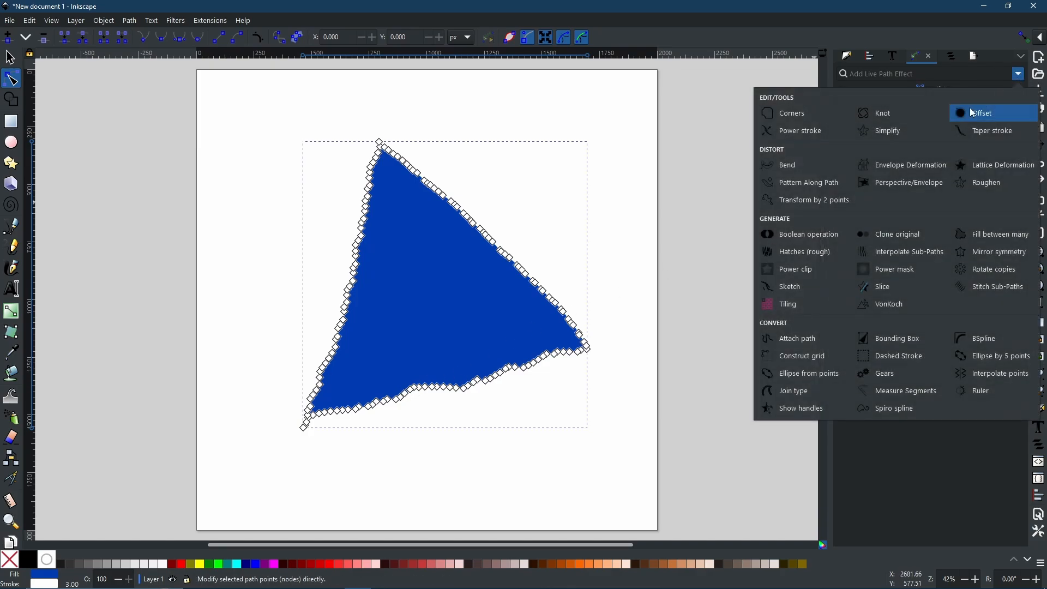
left_click(909, 134)
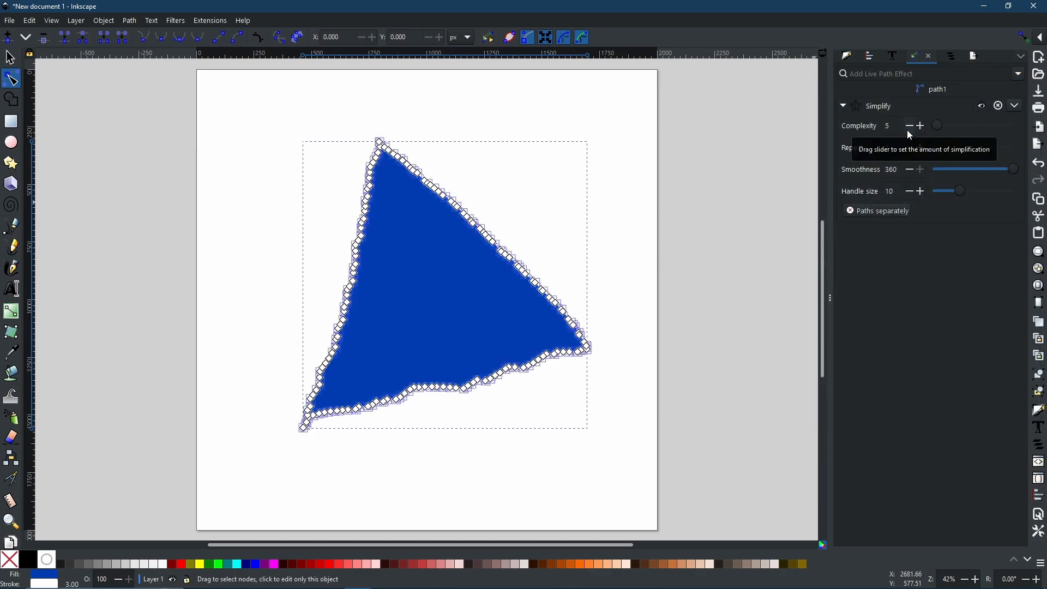
scroll(511, 378, "up", 4)
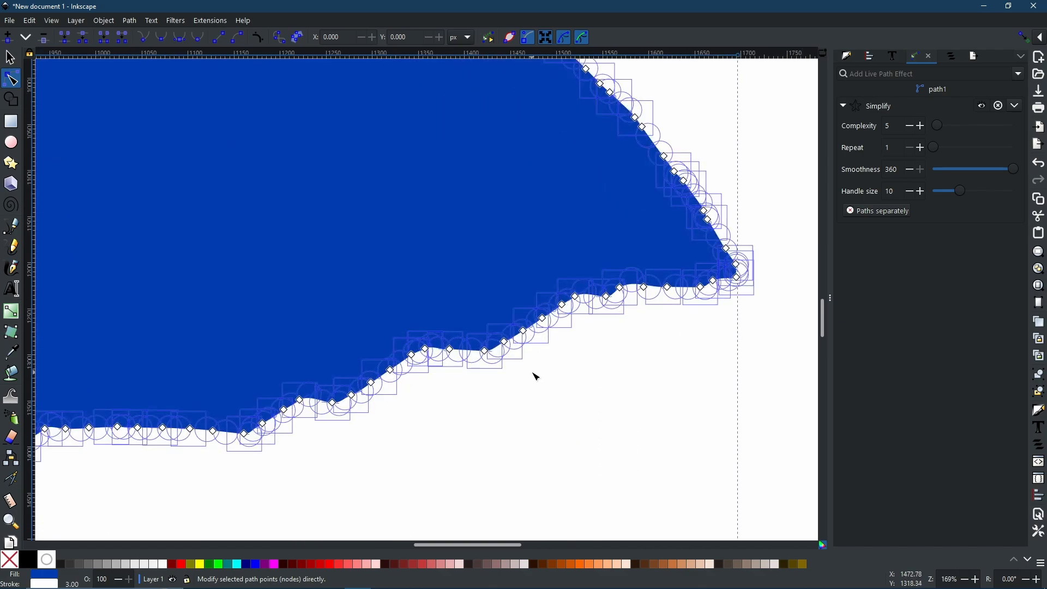
Nudge one node on the blue triangle's lower edge slightly down and to the right
scroll(536, 376, "up", 2)
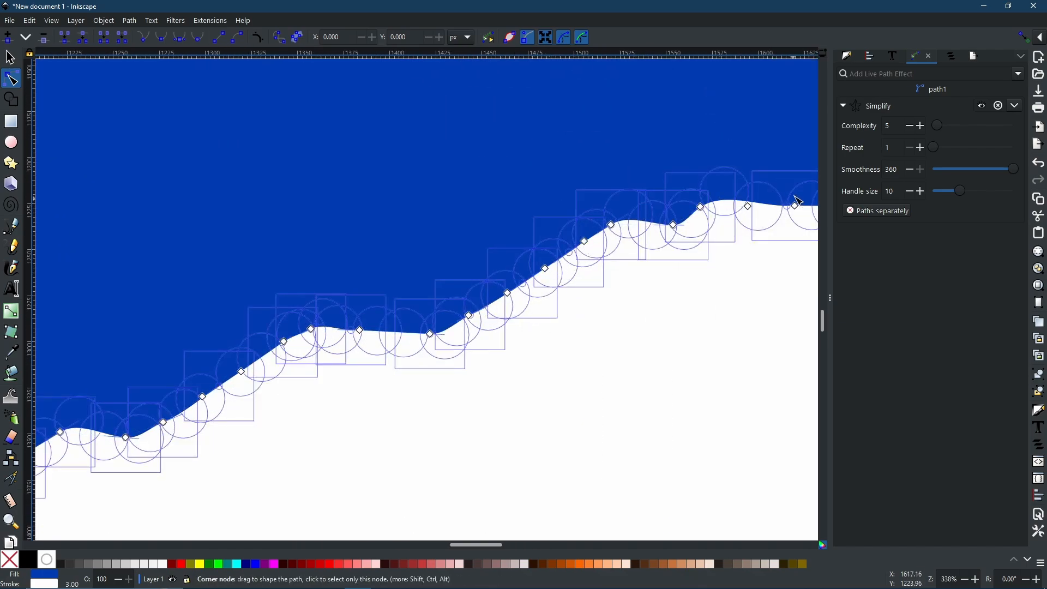
mouse_move(700, 208)
left_mouse_down()
mouse_move(717, 224)
mouse_move(716, 240)
mouse_move(675, 154)
mouse_move(694, 170)
mouse_move(707, 211)
left_mouse_up()
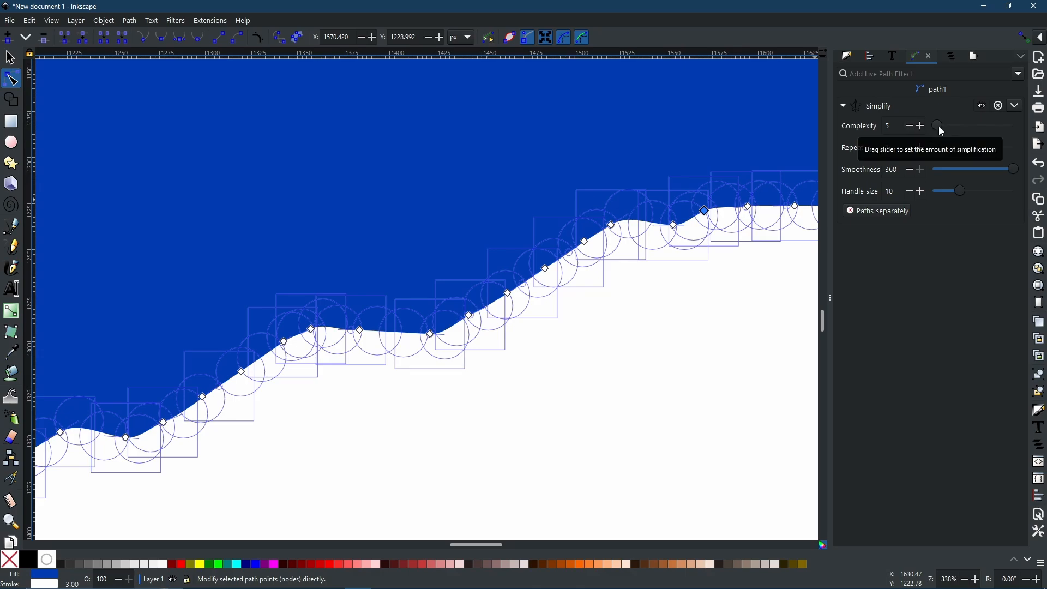
Try Simplify complexities of 33.8 and 58.62 on the triangle and reduce the complexity to 2.08
left_click_drag(941, 129, 965, 132)
scroll(688, 256, "down", 5)
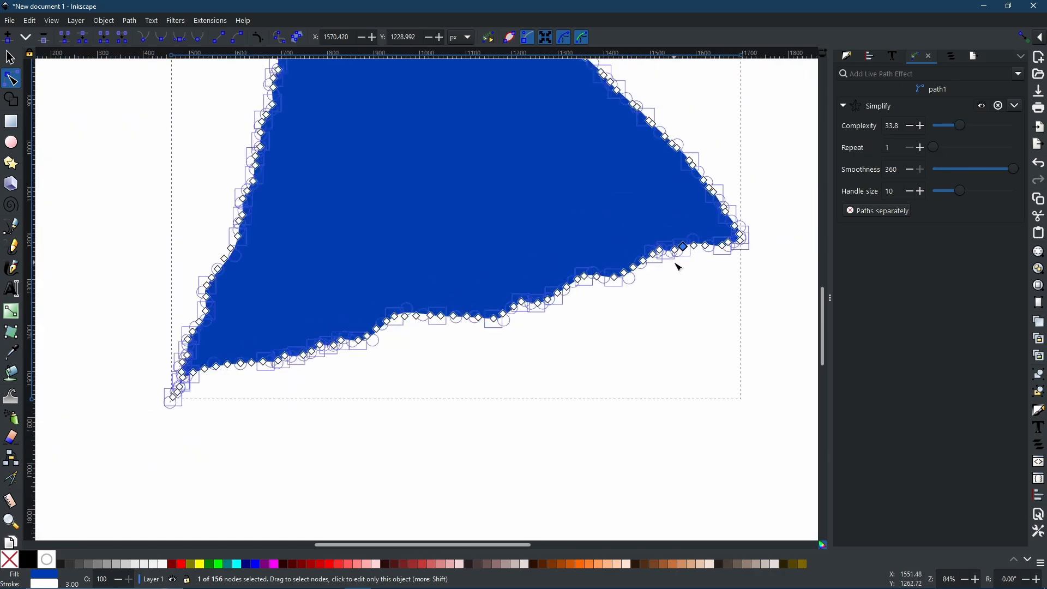
scroll(652, 227, "up", 3)
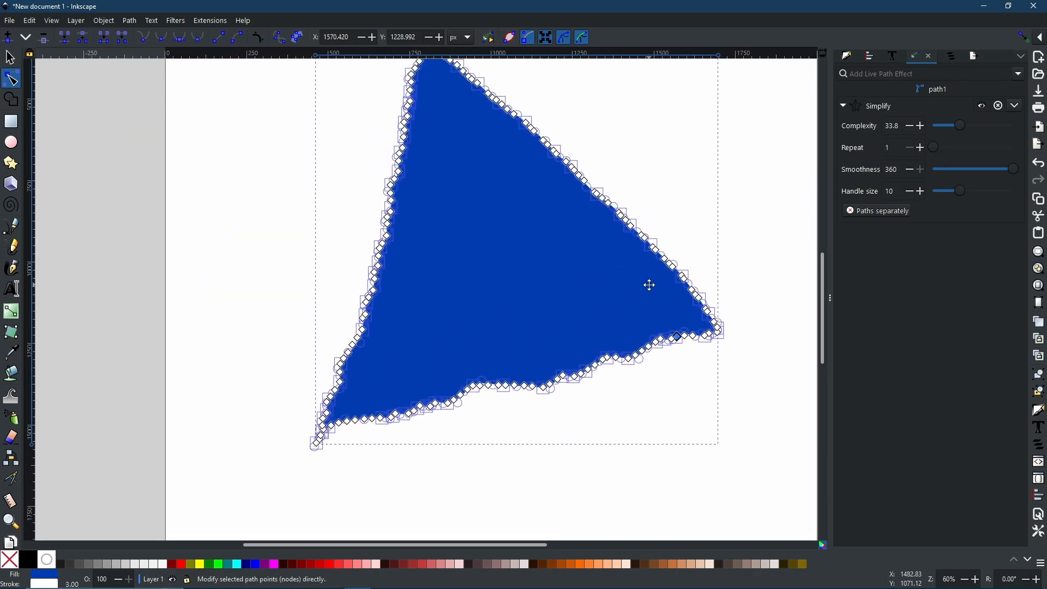
left_click_drag(963, 131, 982, 133)
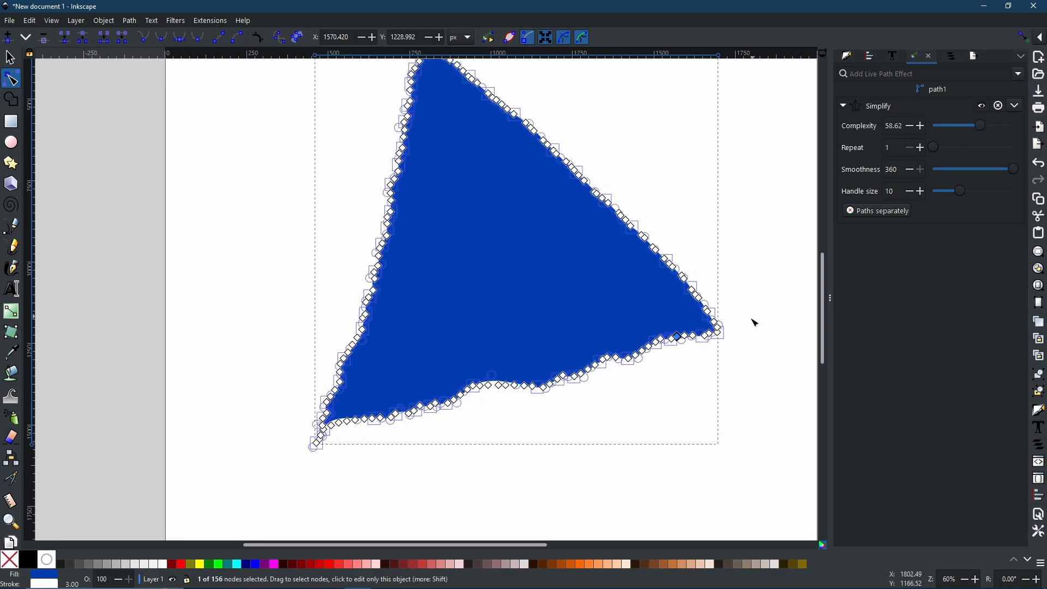
scroll(785, 321, "up", 3)
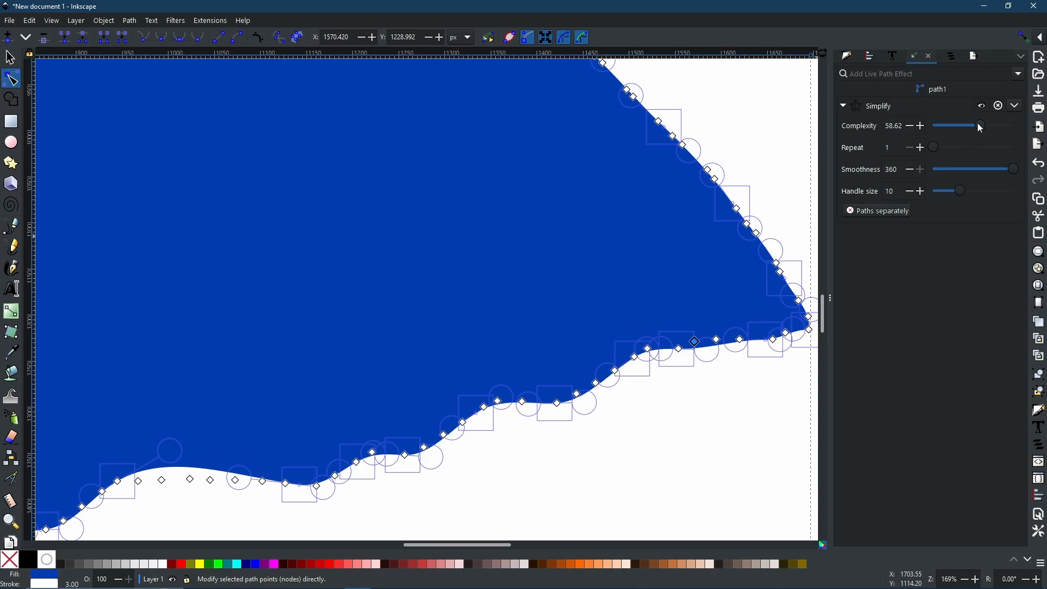
left_click_drag(981, 129, 939, 131)
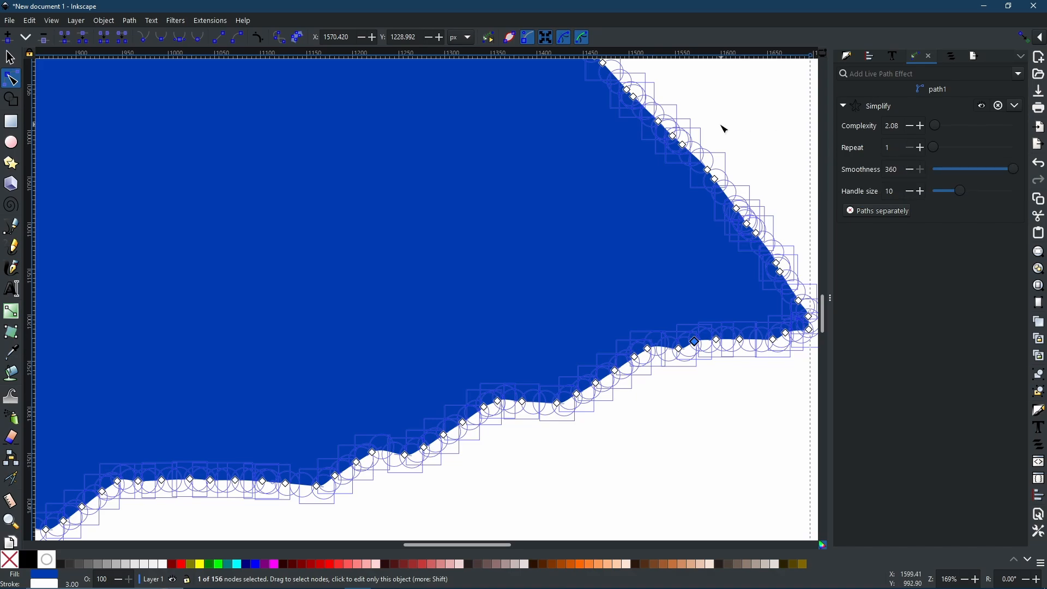
scroll(653, 172, "down", 1)
scroll(660, 190, "down", 1)
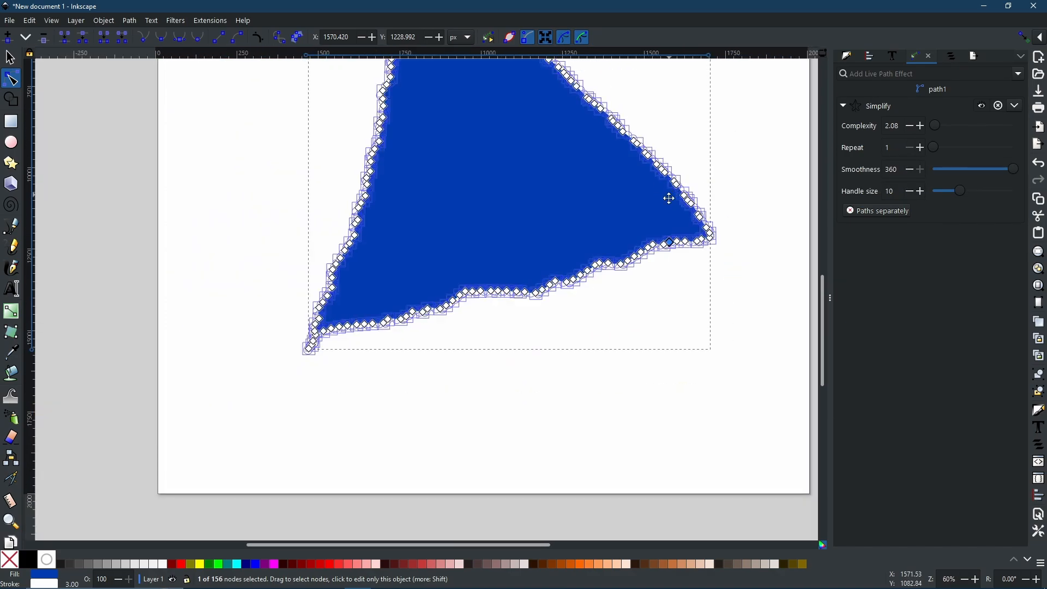
scroll(665, 310, "down", 1)
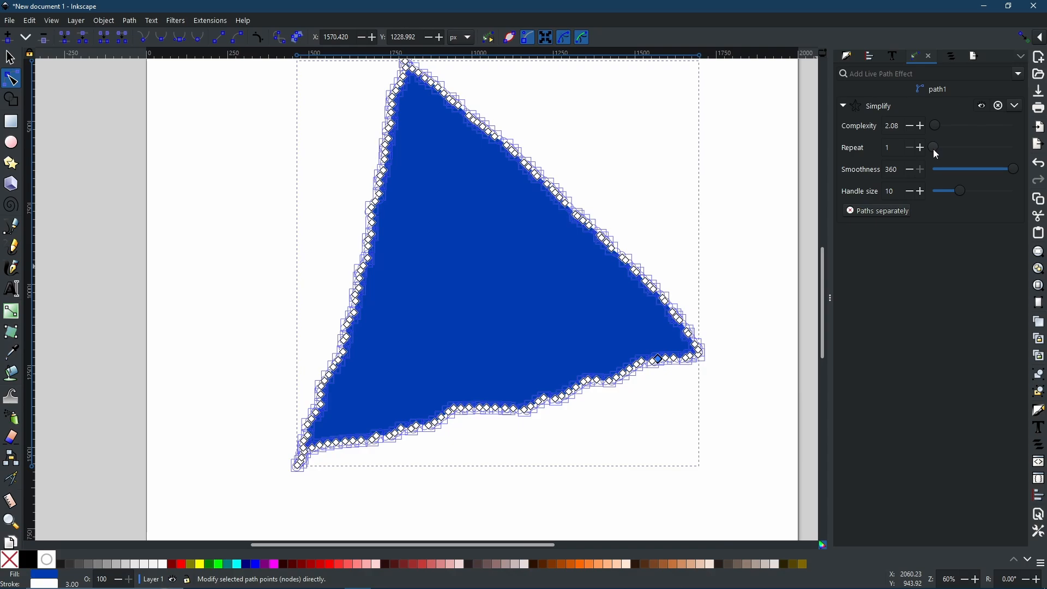
Try a Simplify repeat of 13, adding three nodes on the triangle's lower edge to the selection, and return the repeat to 1
left_click_drag(937, 154, 954, 153)
left_click(636, 364, "shift")
left_click(630, 368, "shift")
left_click(623, 373, "shift")
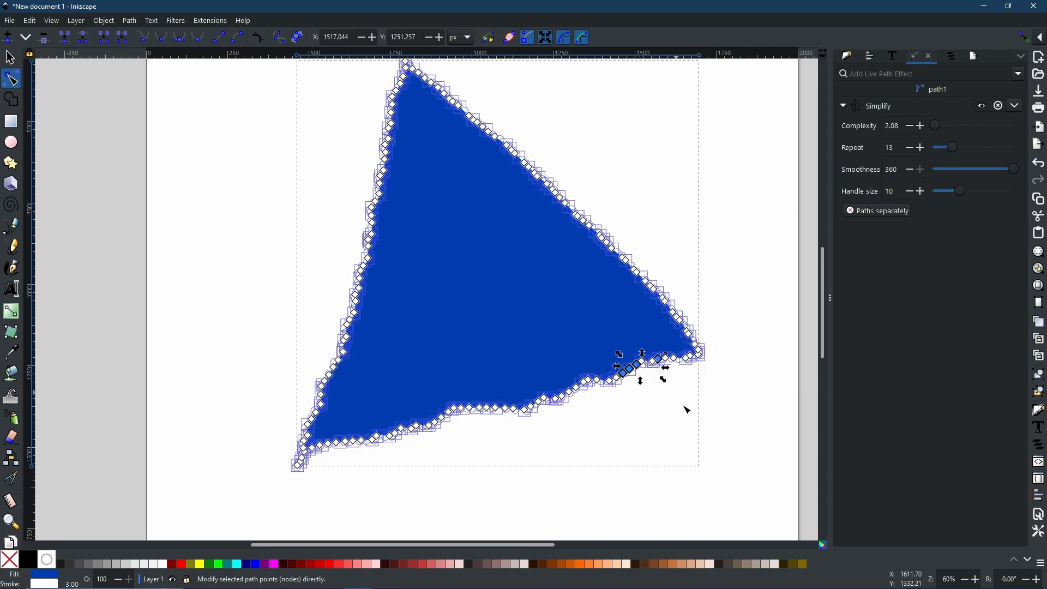
scroll(688, 410, "up", 4)
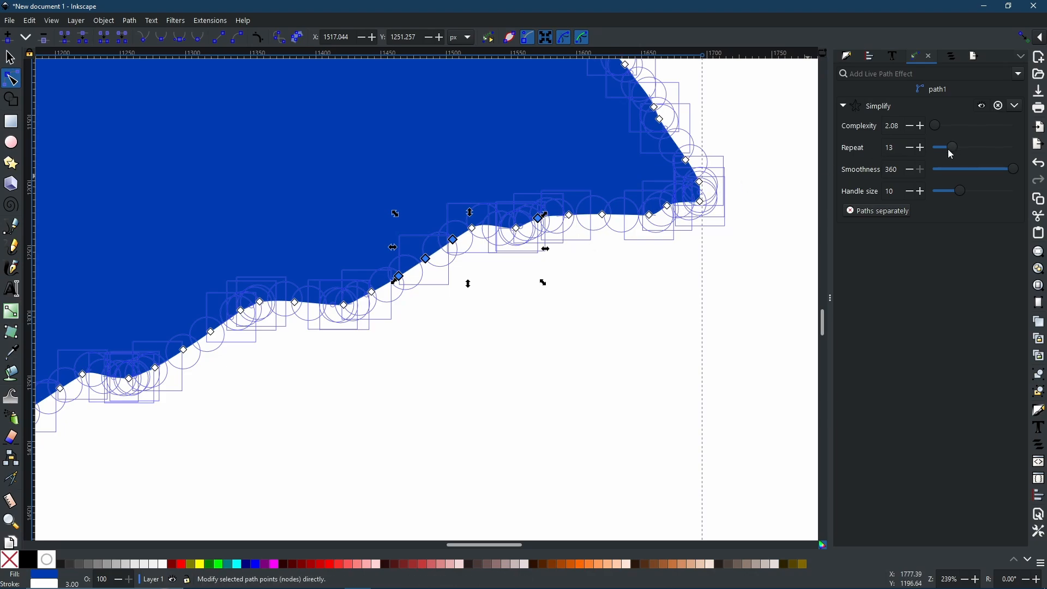
left_click_drag(956, 153, 933, 153)
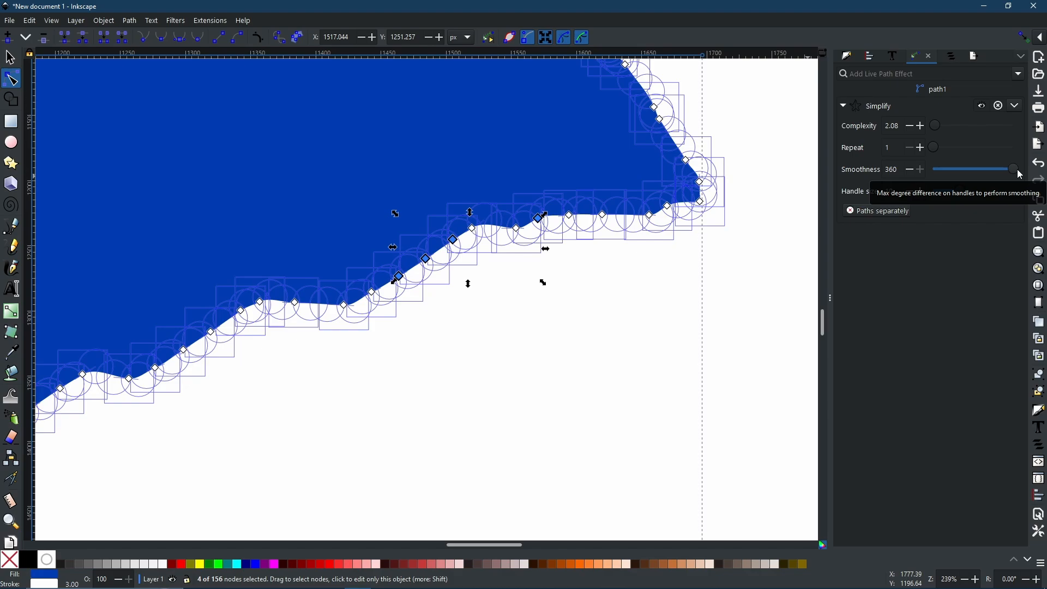
Set the triangle's Simplify smoothness to 256 and its complexity to 22.08
left_click_drag(1006, 171, 979, 169)
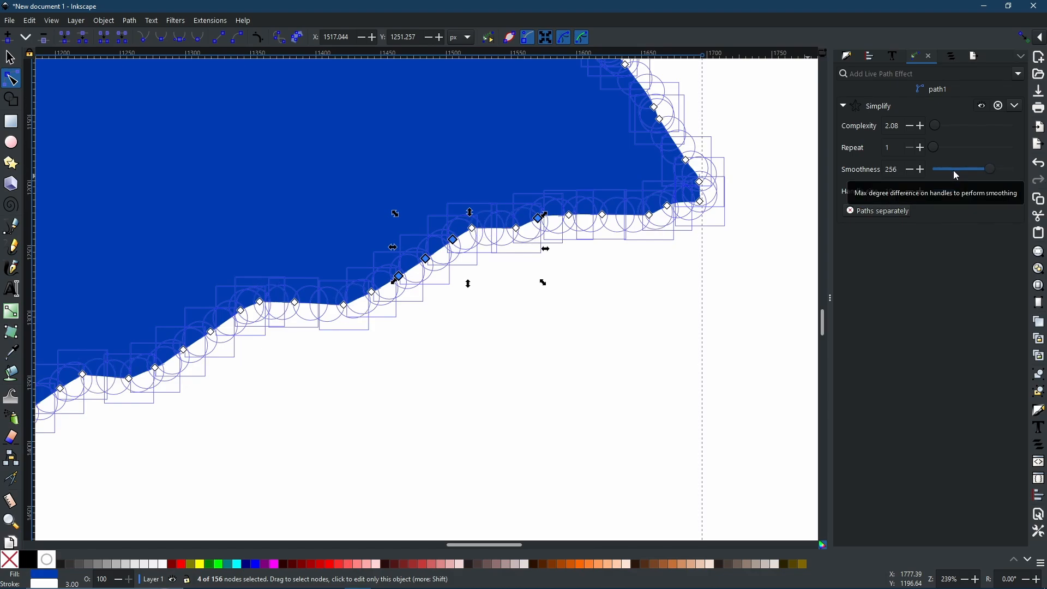
scroll(648, 227, "up", 2)
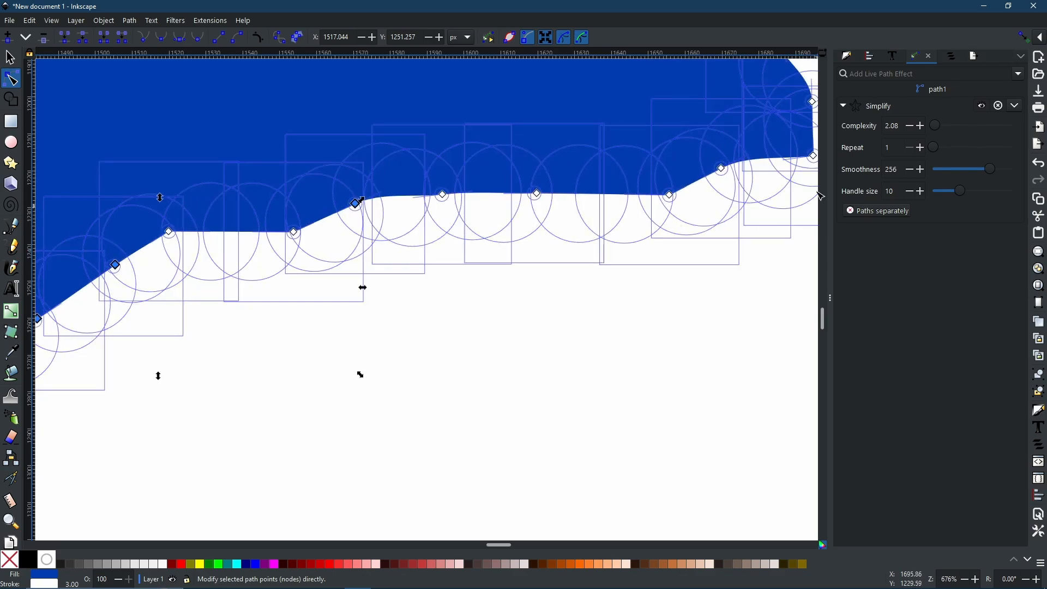
left_click_drag(806, 164, 657, 222)
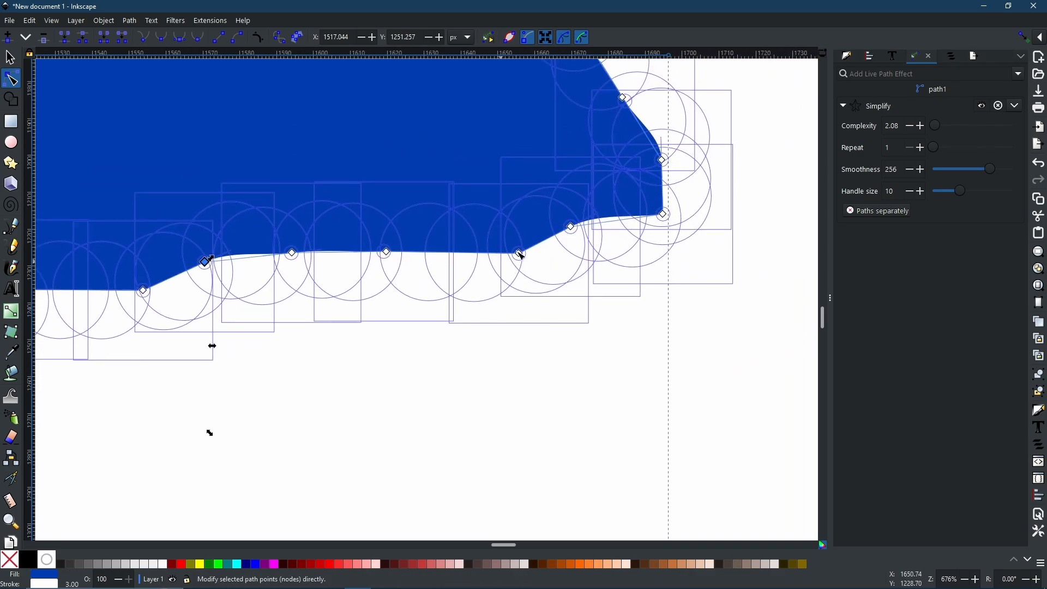
left_click_drag(938, 125, 951, 126)
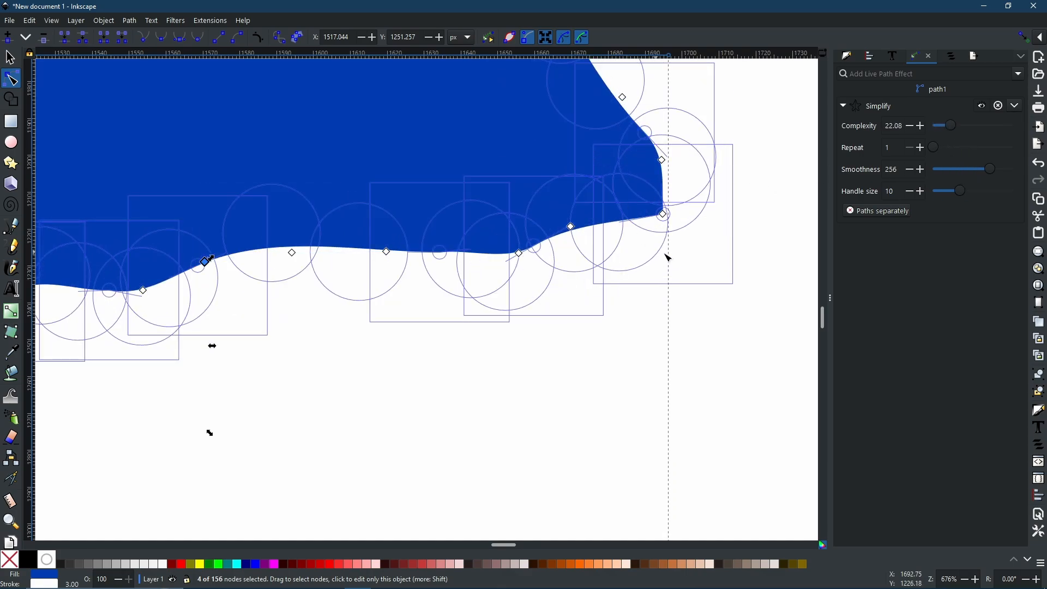
scroll(659, 229, "down", 1)
scroll(738, 159, "down", 3)
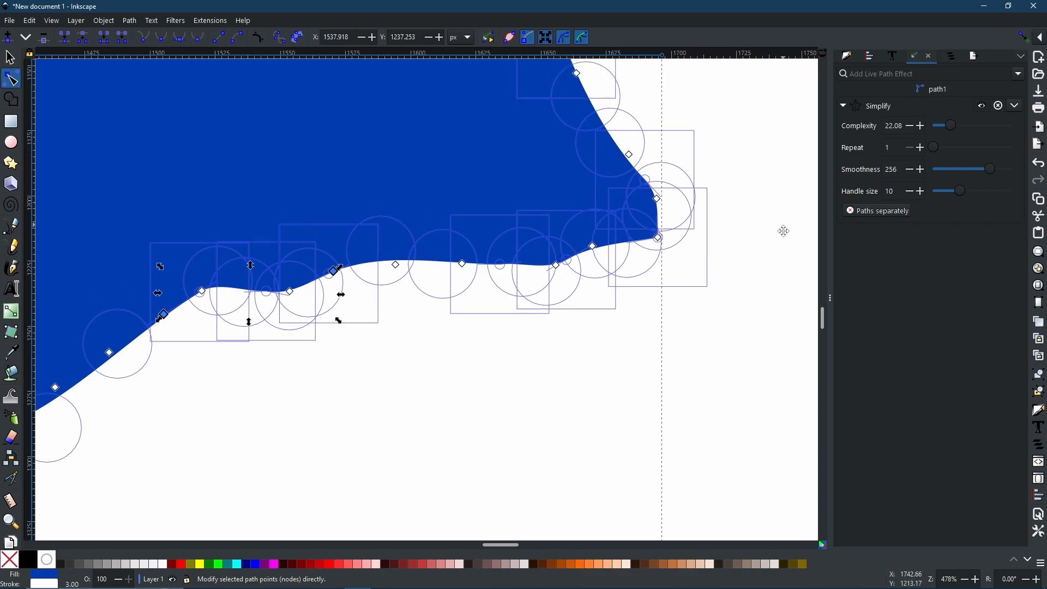
scroll(745, 239, "down", 2)
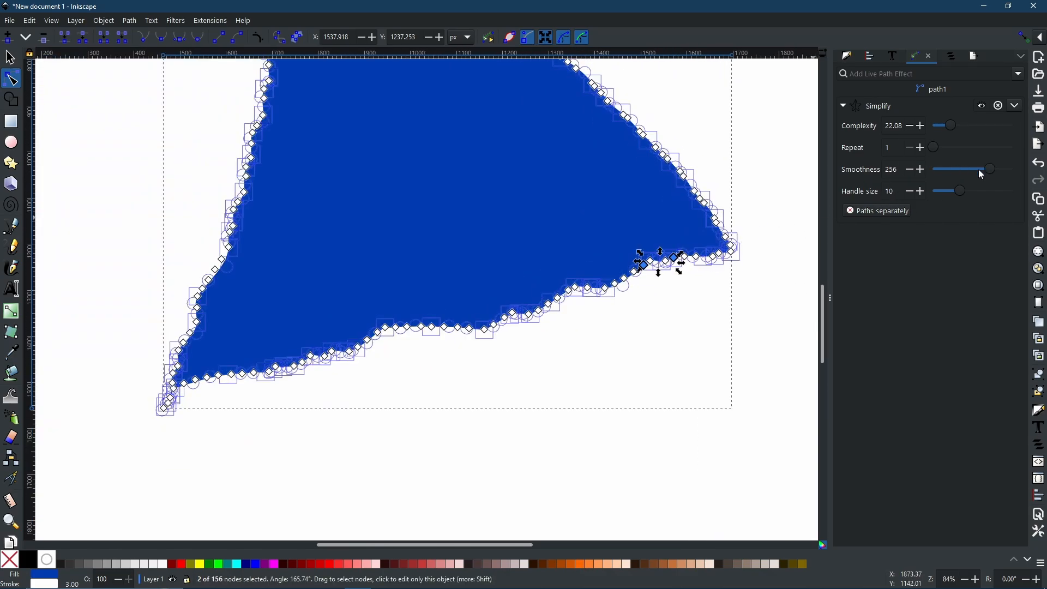
Set the Simplify handle size to 16.76 and move the node at the triangle's lower-right corner inward
mouse_move(961, 192)
left_mouse_down()
mouse_move(1015, 192)
mouse_move(974, 191)
left_mouse_up()
scroll(744, 251, "up", 6)
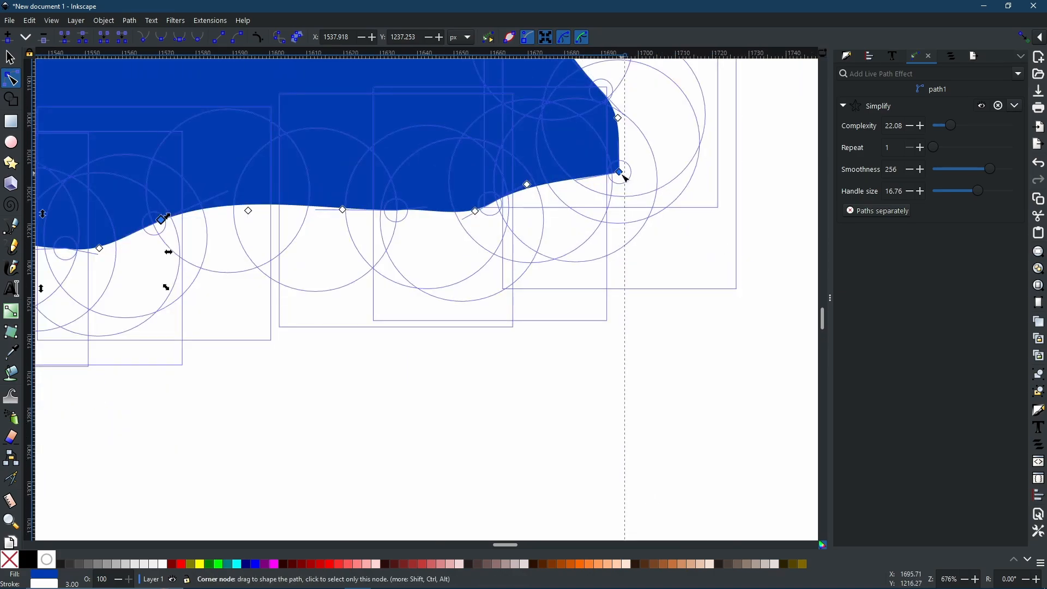
left_click(622, 174)
left_click_drag(622, 174, 618, 196)
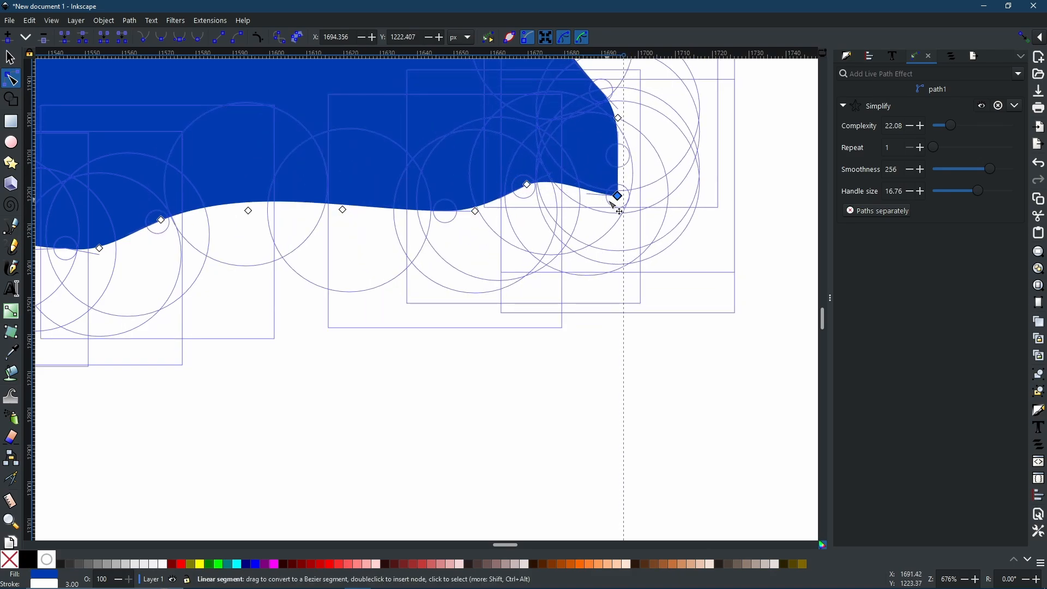
left_click_drag(618, 196, 586, 154)
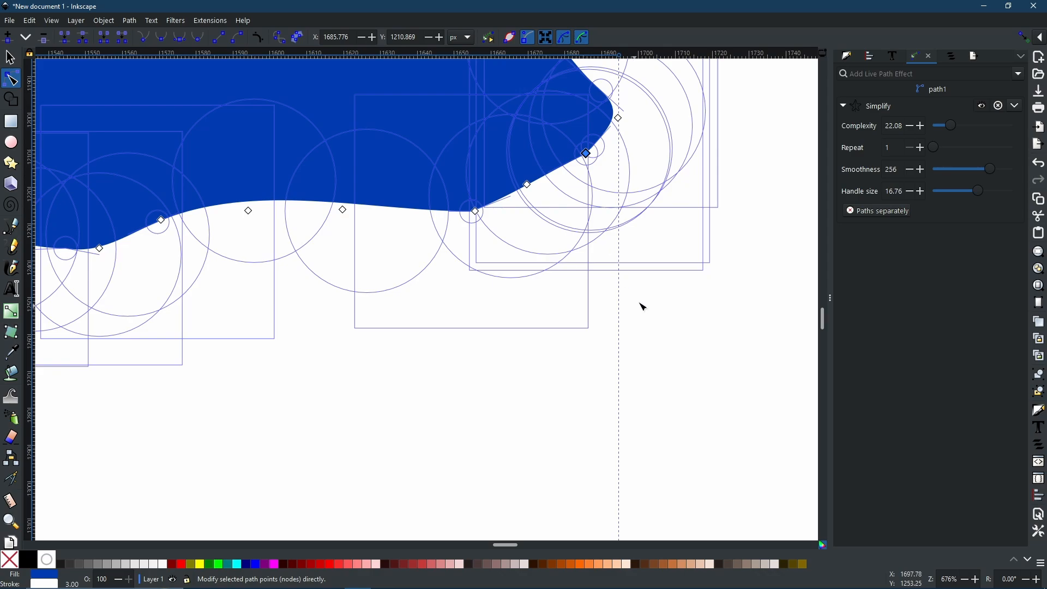
Apply the Simplify effect permanently by converting the blue triangle with Object to Path
scroll(600, 92, "down", 9)
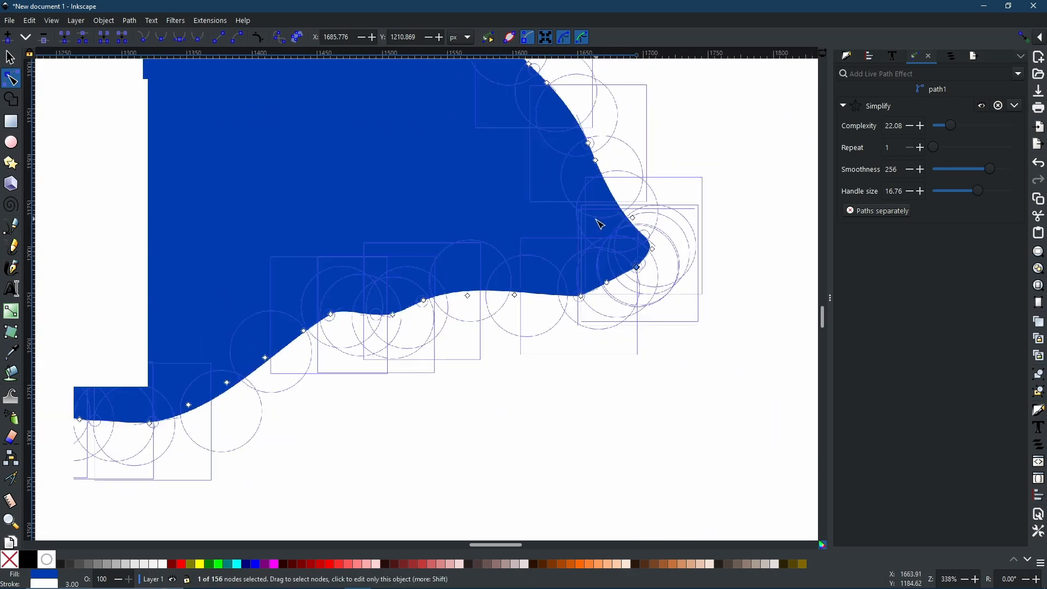
scroll(472, 234, "up", 3)
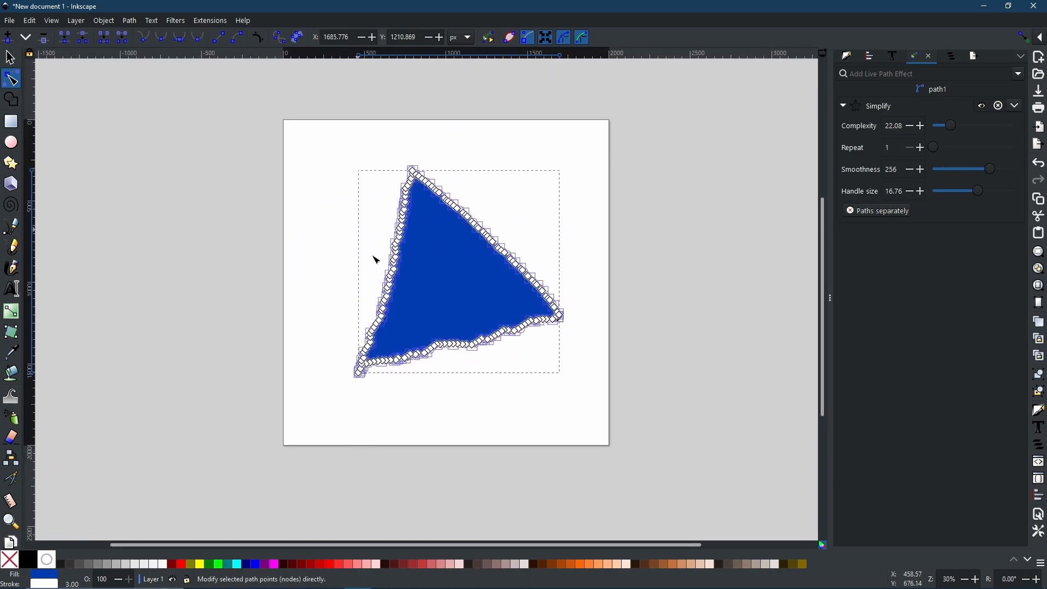
left_click(123, 20)
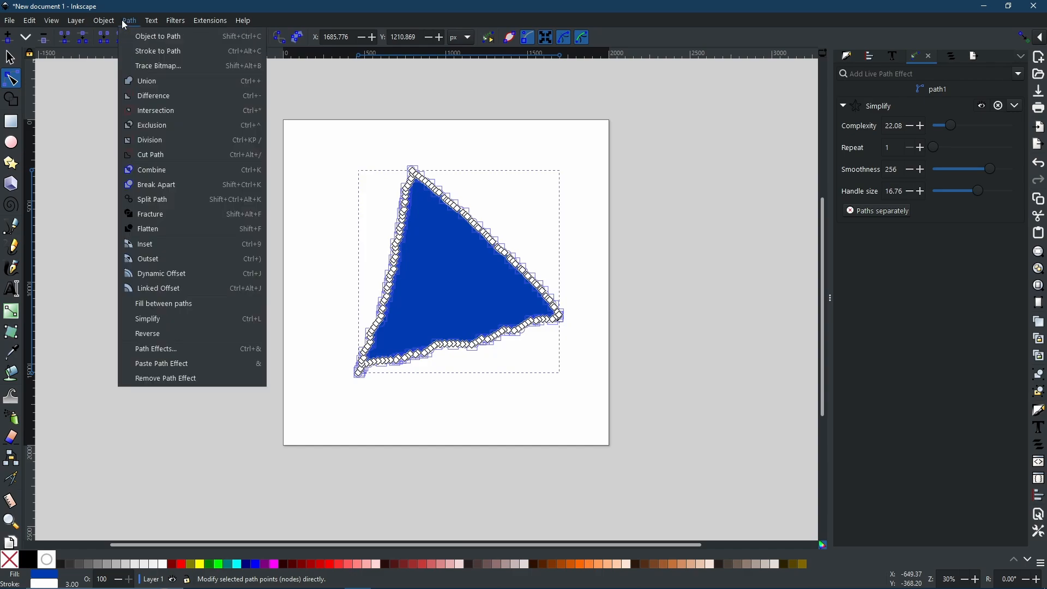
left_click(141, 37)
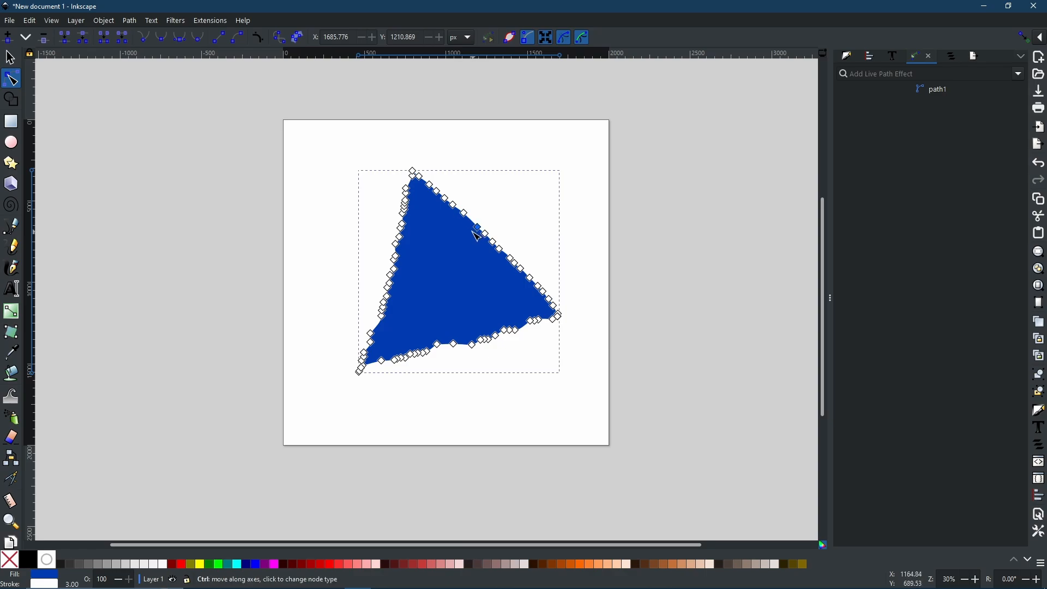
scroll(472, 229, "up", 4)
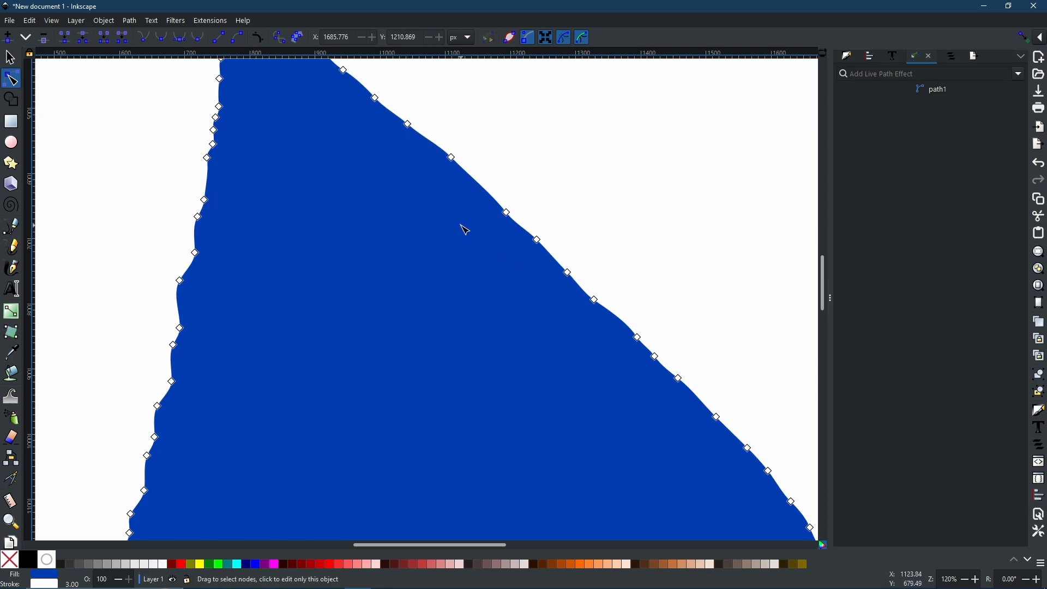
left_click(126, 20)
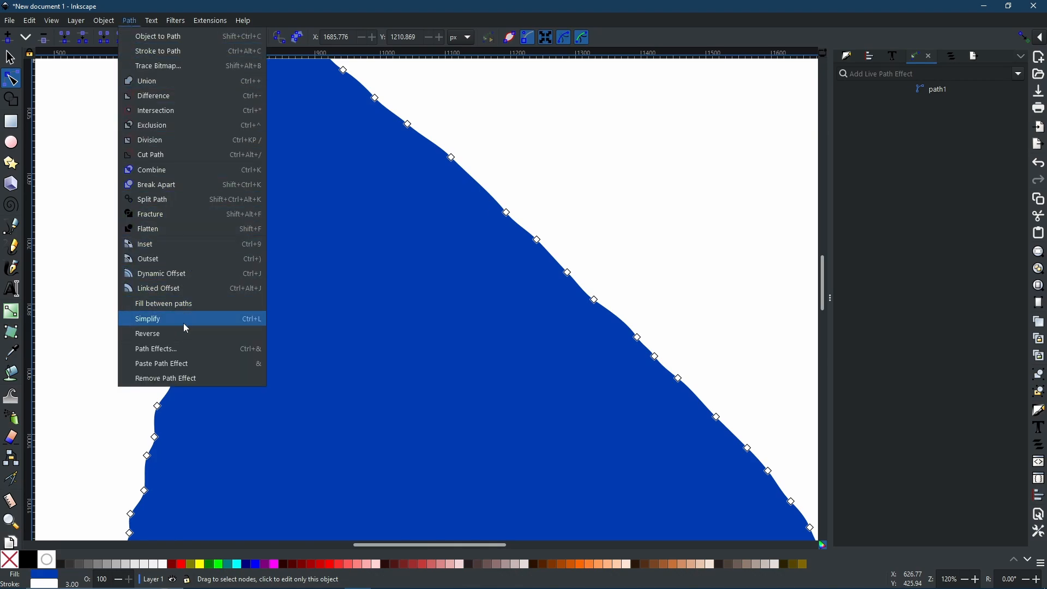
left_click(530, 187)
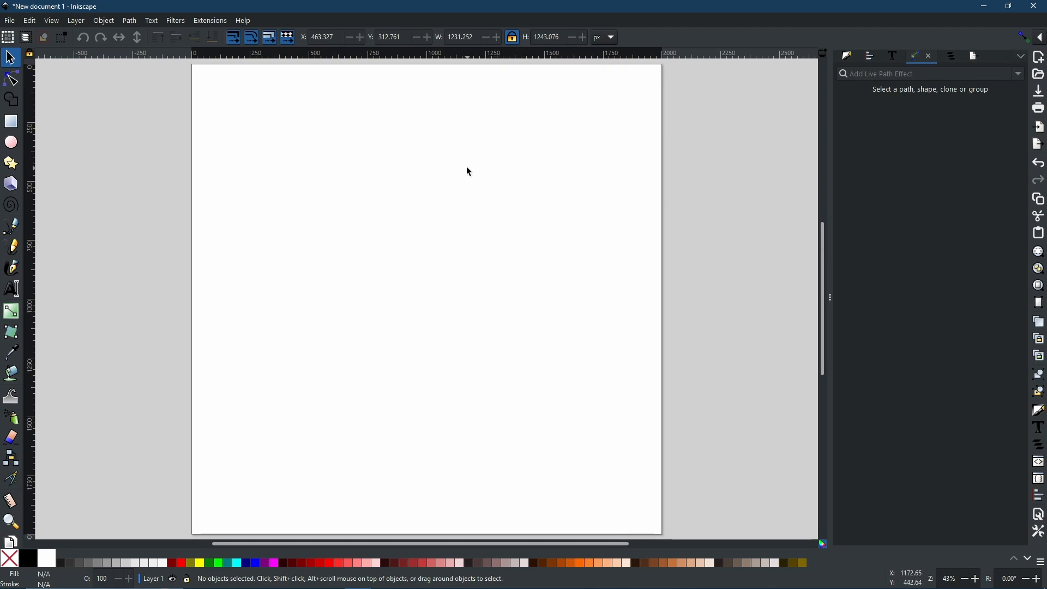
Draw an open, winding Bezier curve with four nodes across the empty page using the Pen tool
left_click(12, 227)
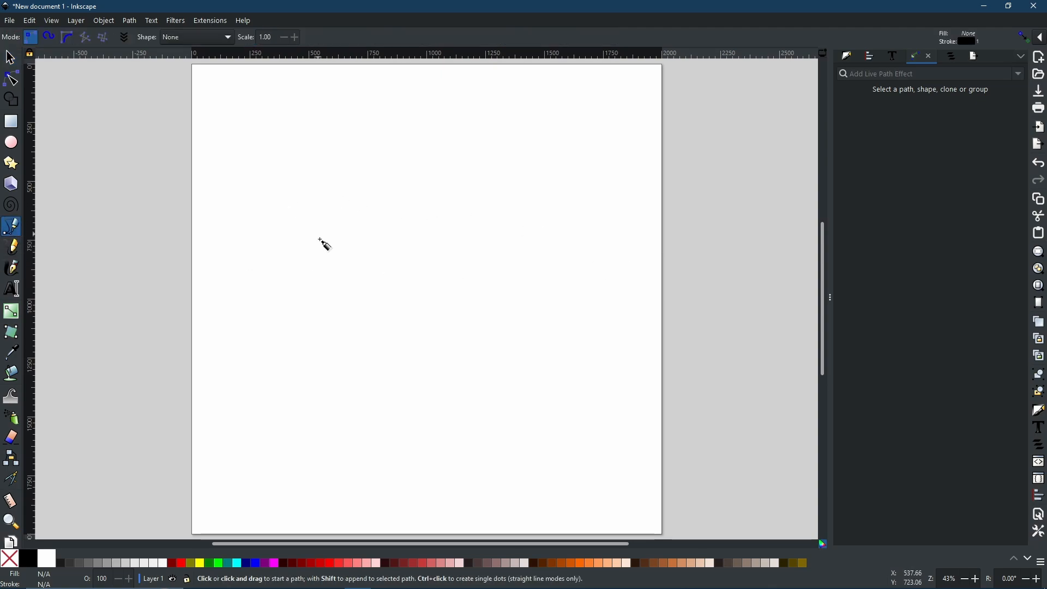
left_click(310, 193)
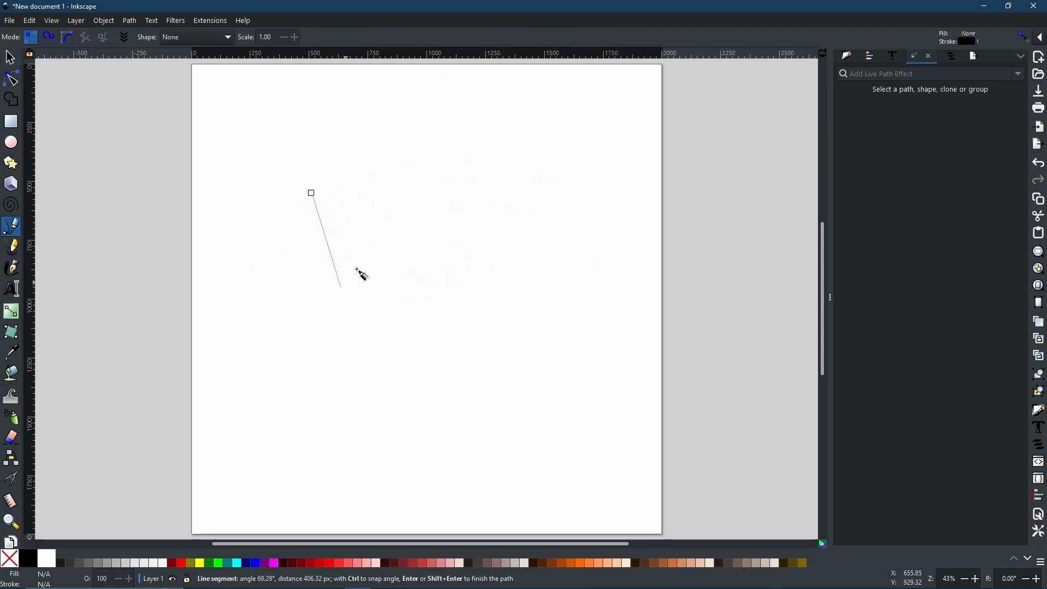
left_click_drag(436, 320, 273, 478)
left_click_drag(594, 344, 635, 174)
left_click_drag(583, 124, 523, 257)
key("Return")
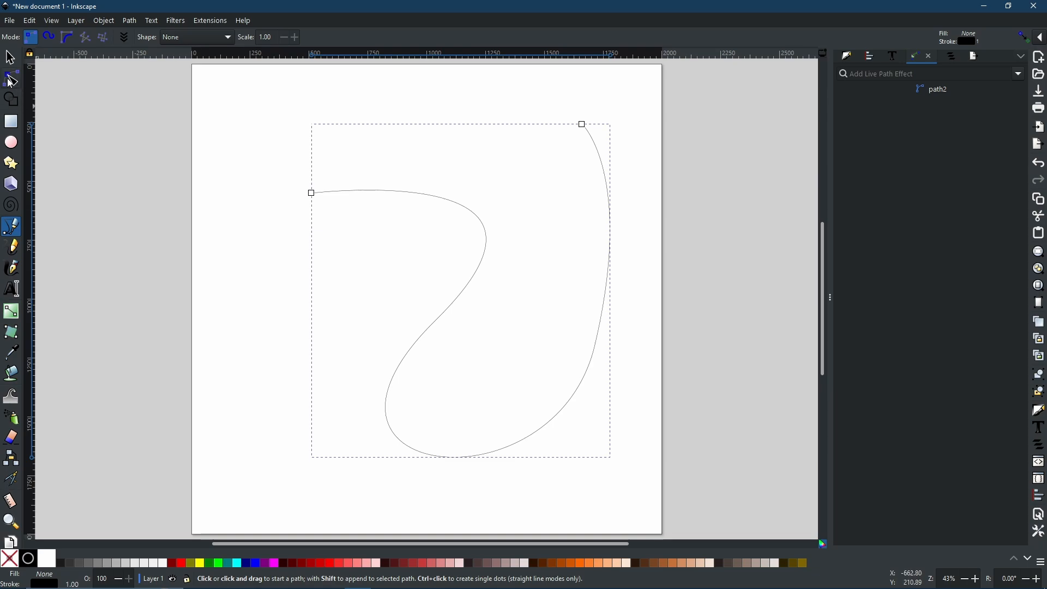
Show the new curve's nodes and set its stroke width to 10 px
left_click(11, 80)
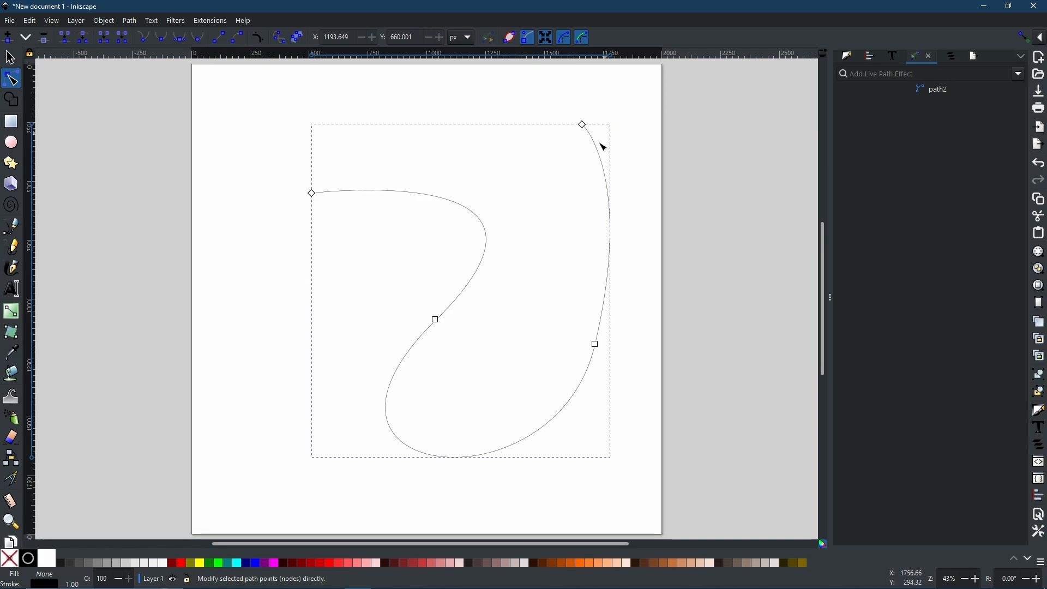
left_click(846, 57)
left_click(955, 76)
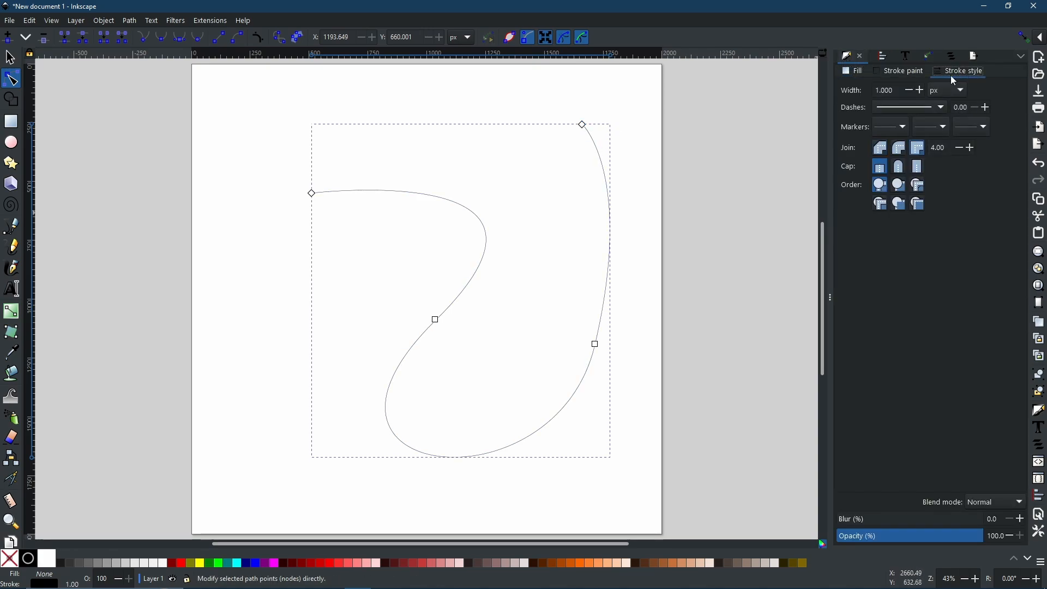
left_click_drag(903, 91, 846, 88)
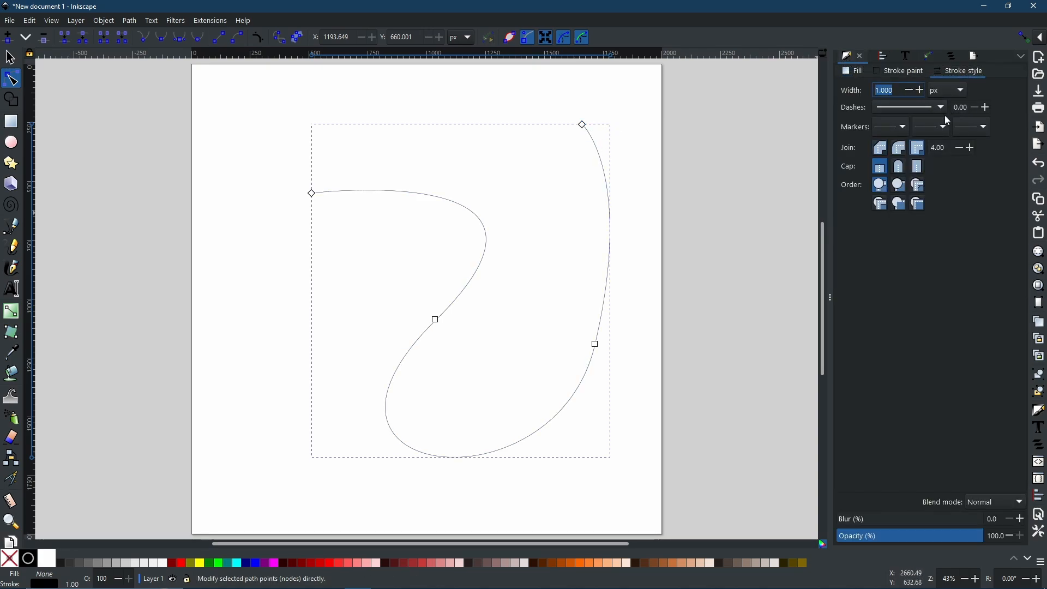
type("10")
key("Return")
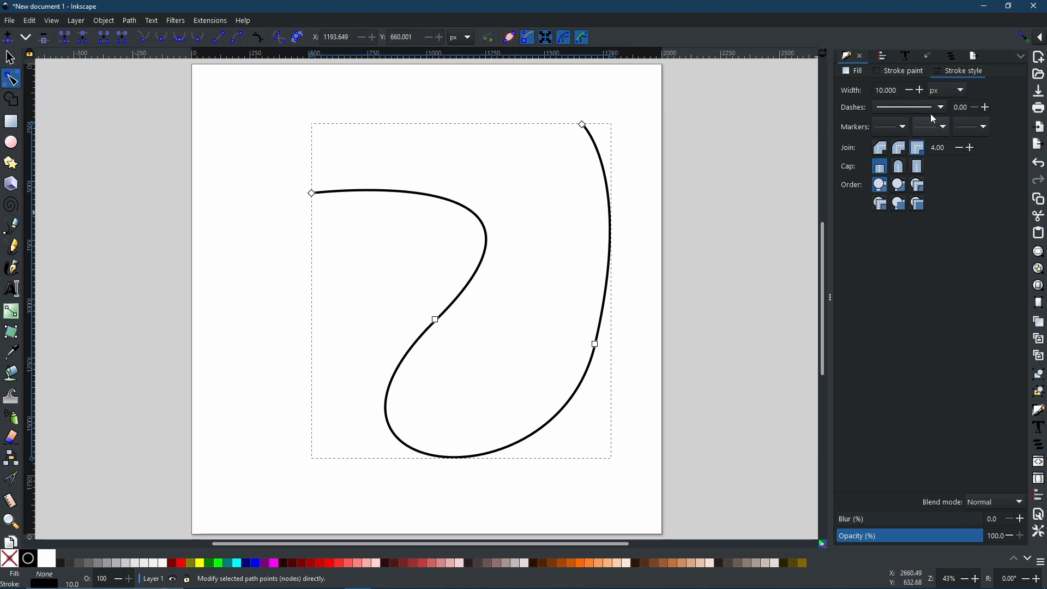
Thicken the curve's stroke, trying a width of 20 px before settling on 50 px
left_click_drag(900, 96, 836, 89)
type("20")
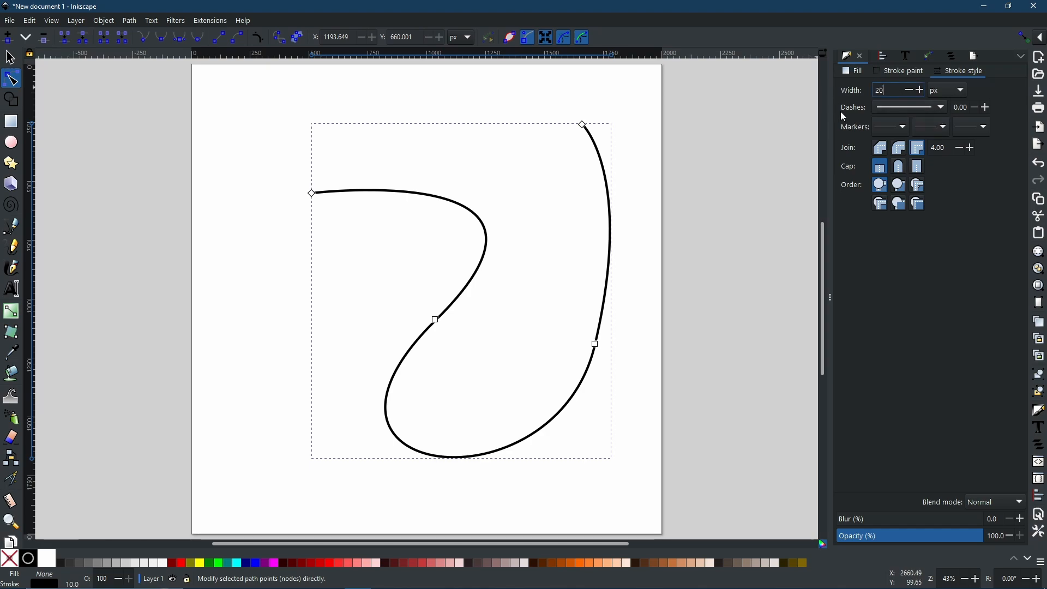
key("Return")
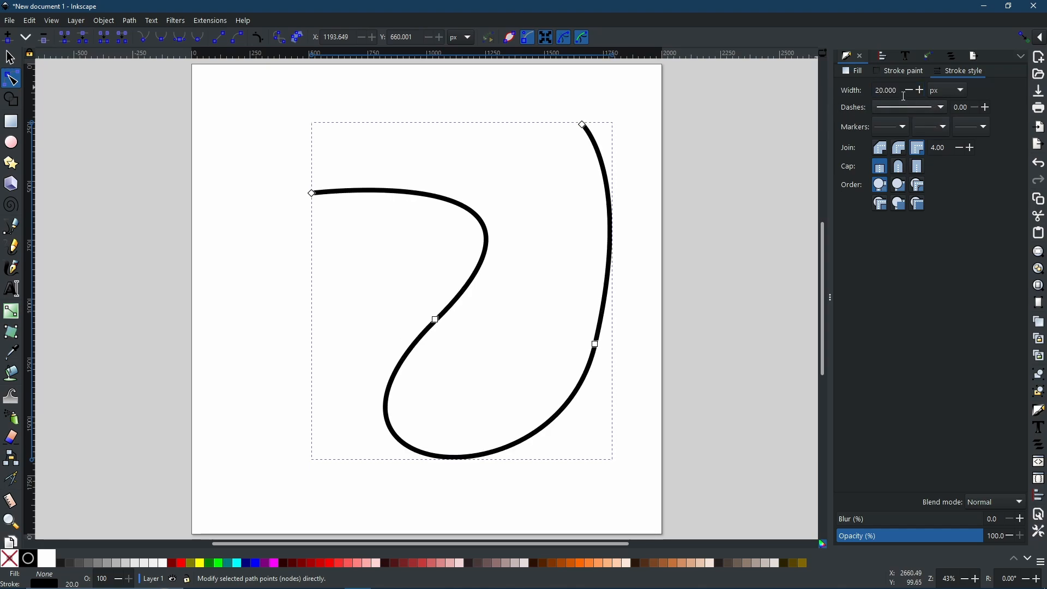
left_click_drag(903, 90, 848, 85)
type("50")
key("Return")
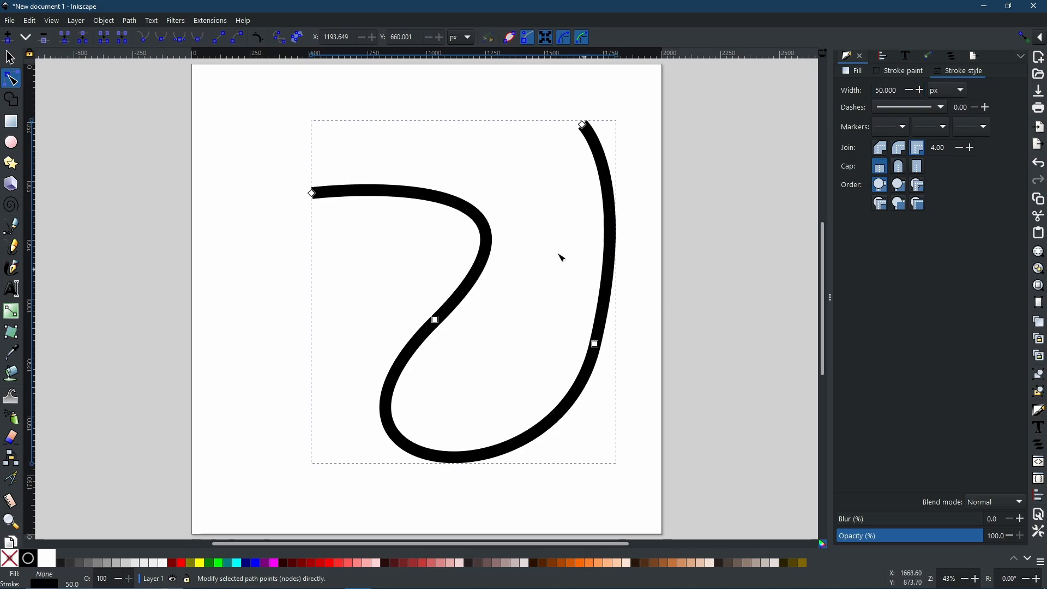
Try the round cap and the square cap on the curve's upper-right end, and restore the butt cap
scroll(573, 122, "up", 5)
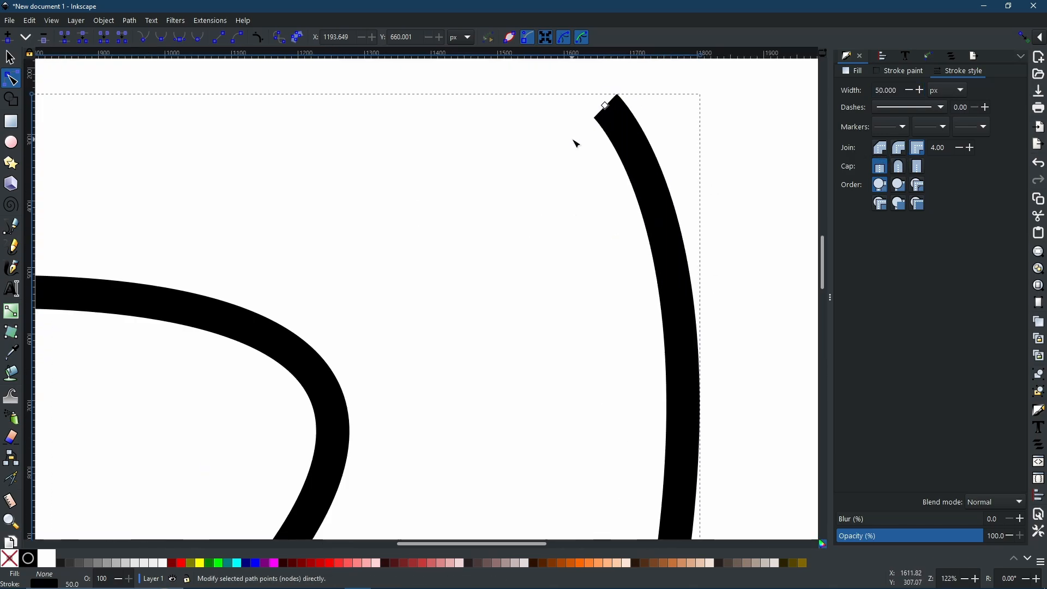
scroll(582, 141, "up", 3)
scroll(583, 141, "right", 2)
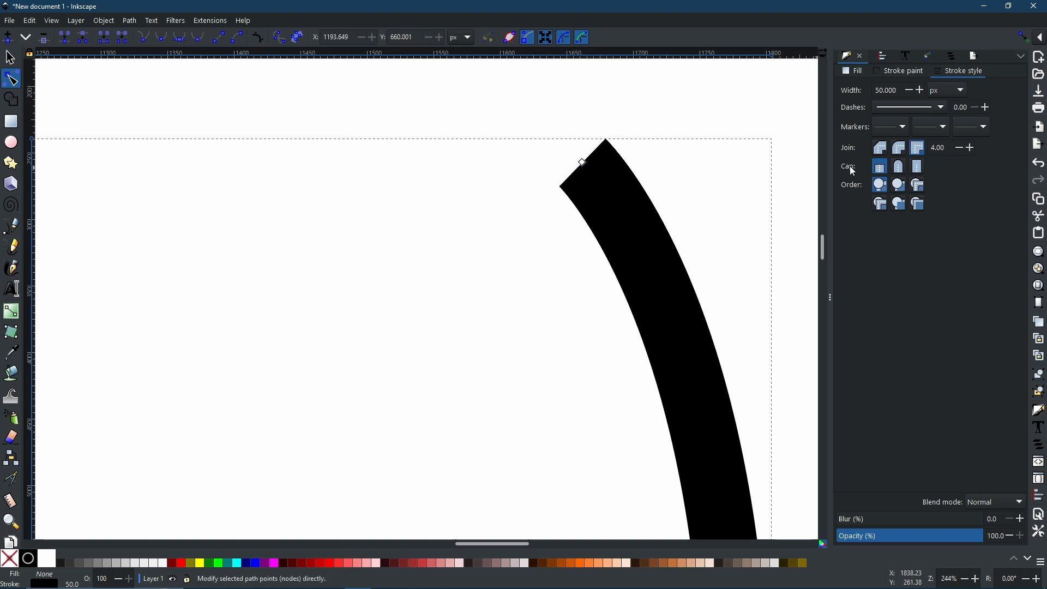
left_click(903, 173)
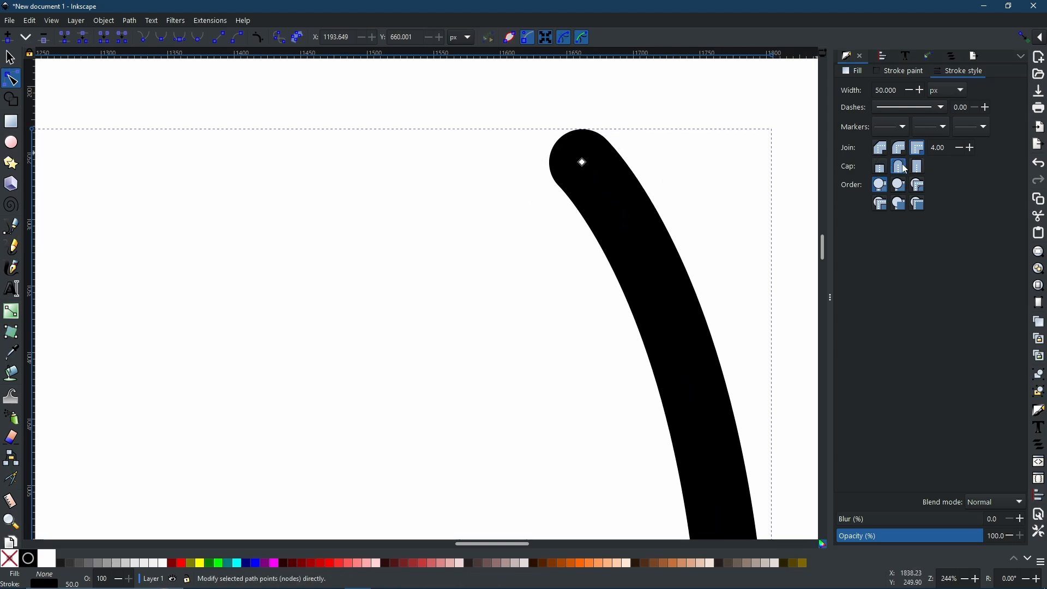
left_click(918, 167)
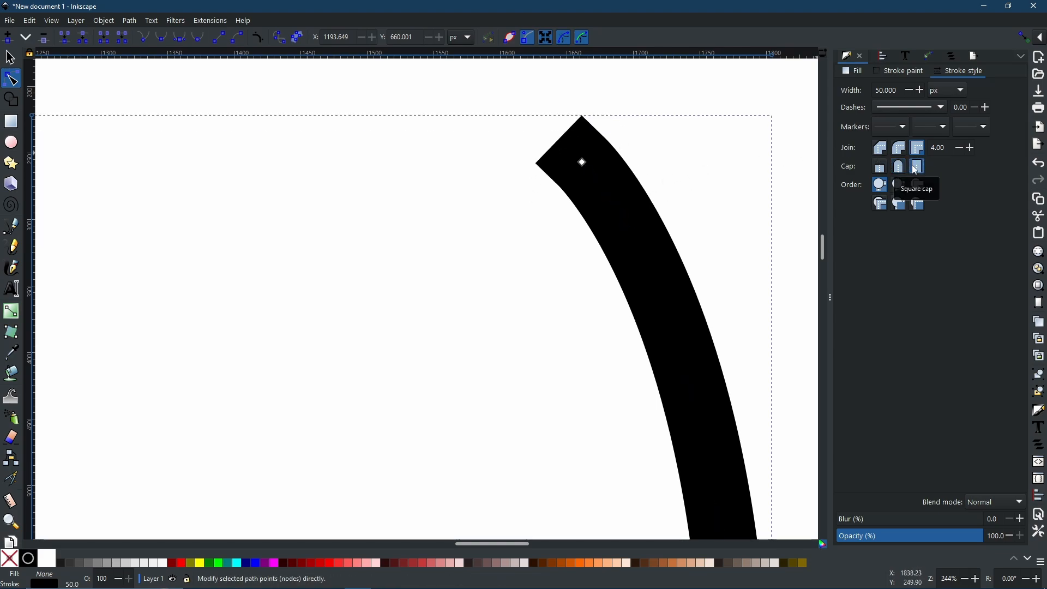
left_click(887, 171)
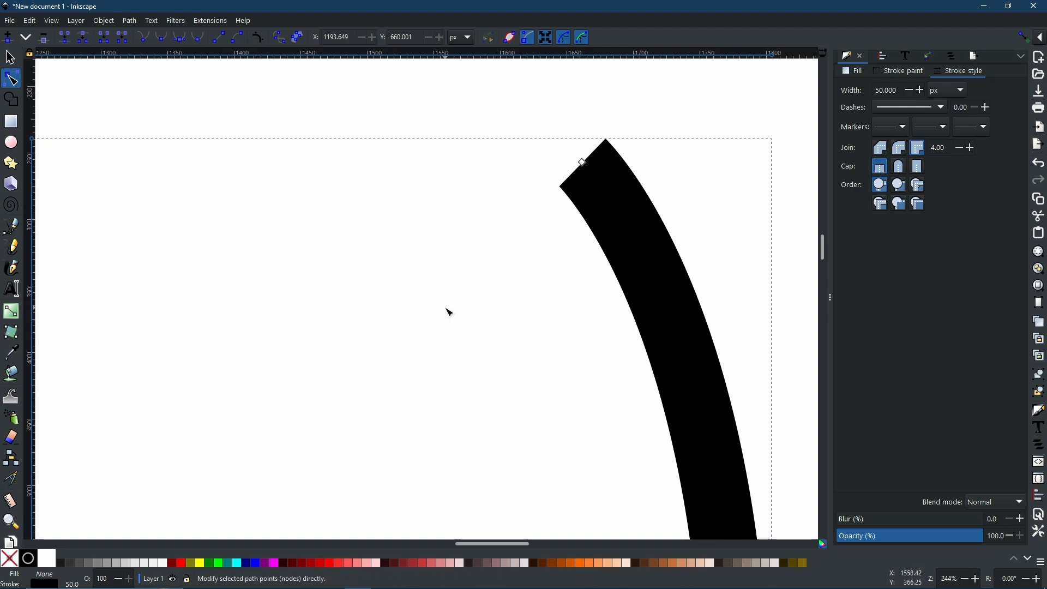
Apply the Taper stroke live path effect to the curve
scroll(445, 308, "down", 4)
left_click_drag(452, 301, 602, 143)
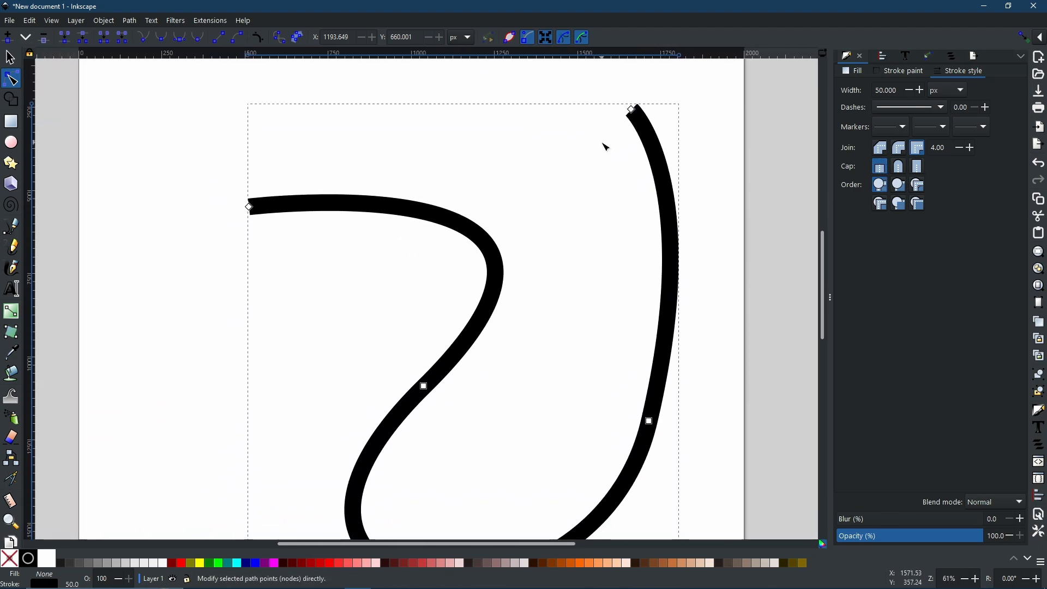
left_click(924, 55)
left_click(1021, 74)
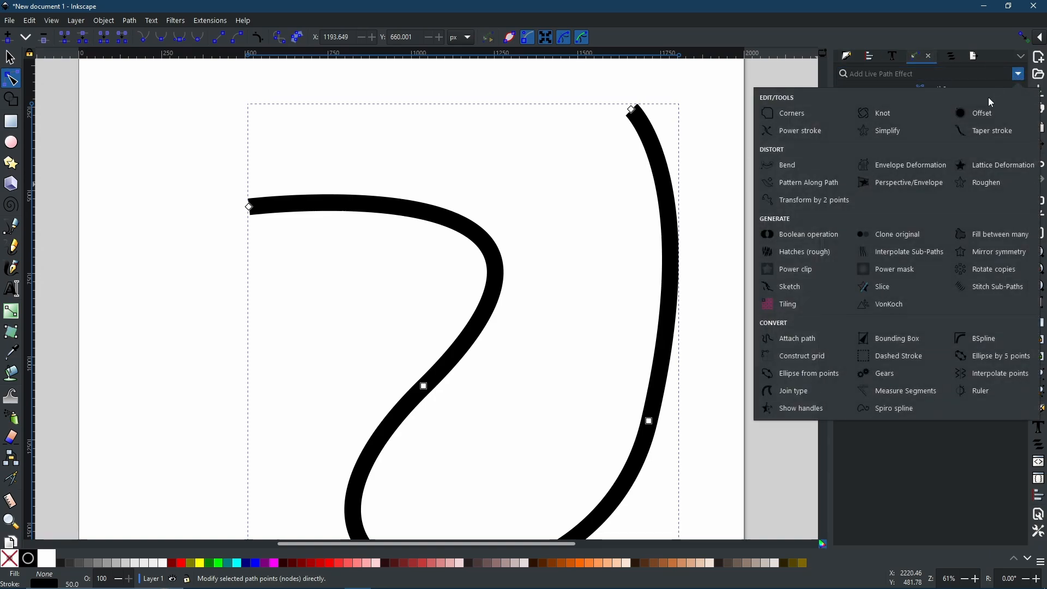
left_click(993, 133)
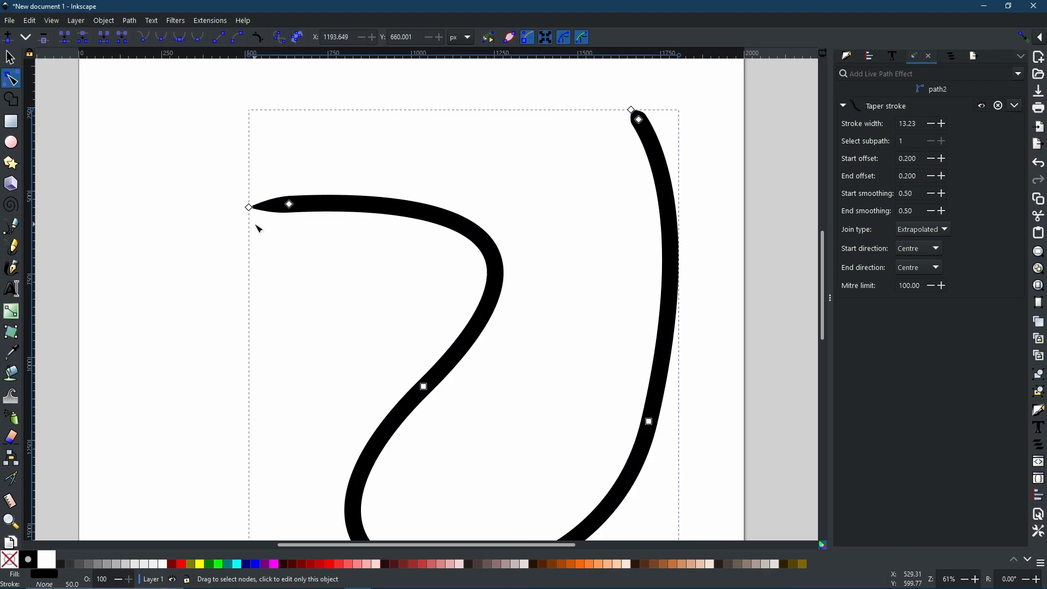
Lengthen the taper at the curve's upper-right end to an end offset of about 0.61
scroll(259, 223, "up", 4)
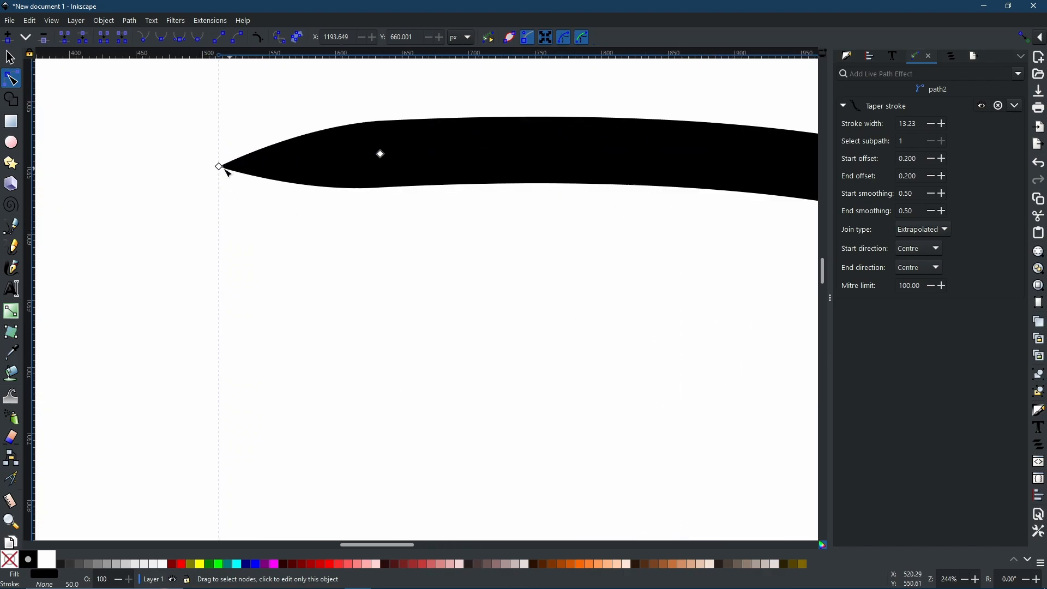
scroll(329, 194, "down", 1)
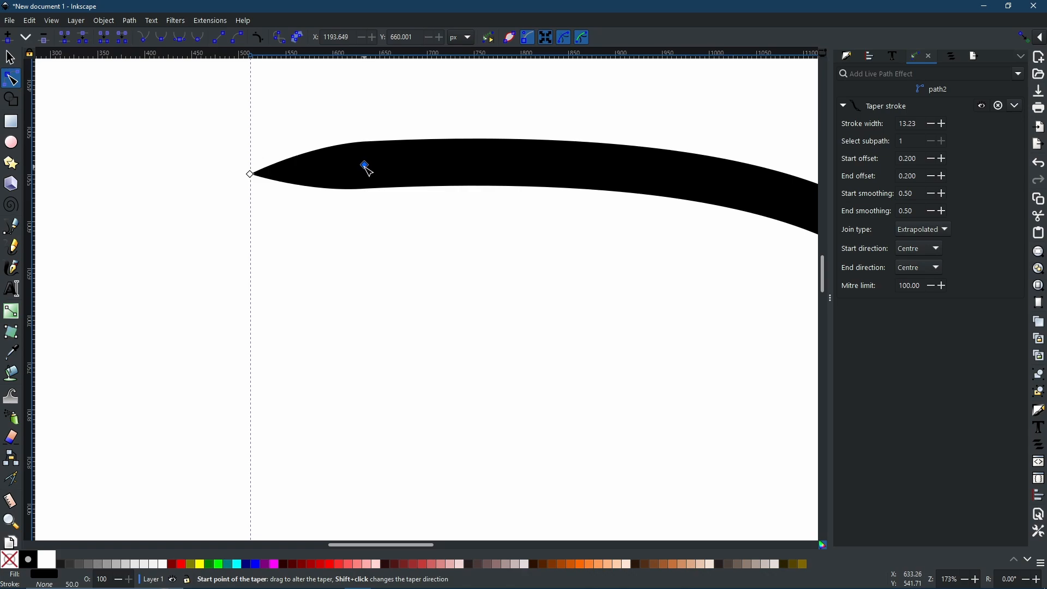
scroll(645, 136, "down", 4)
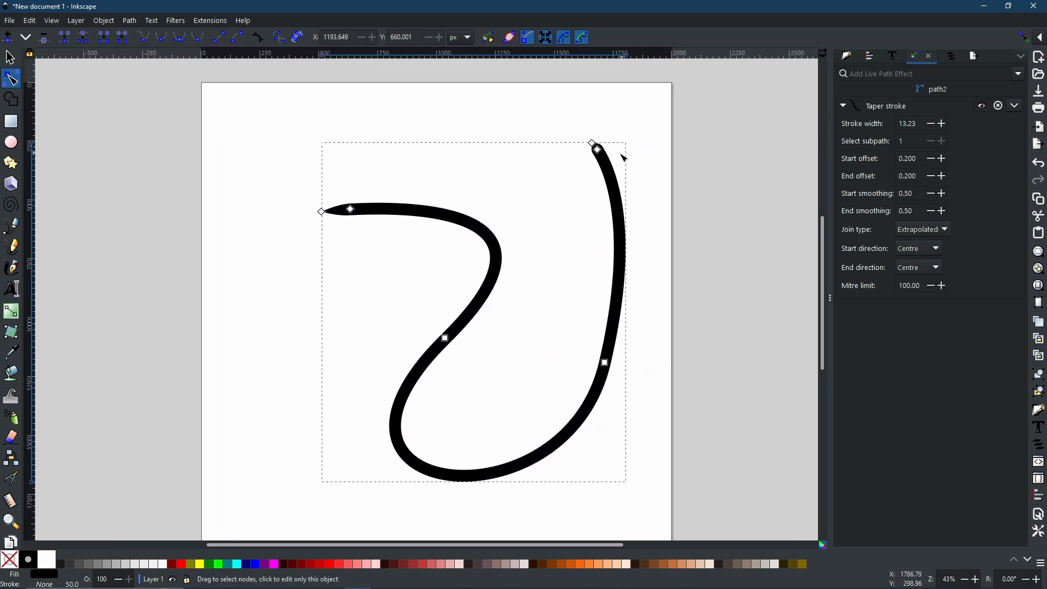
scroll(591, 157, "up", 5)
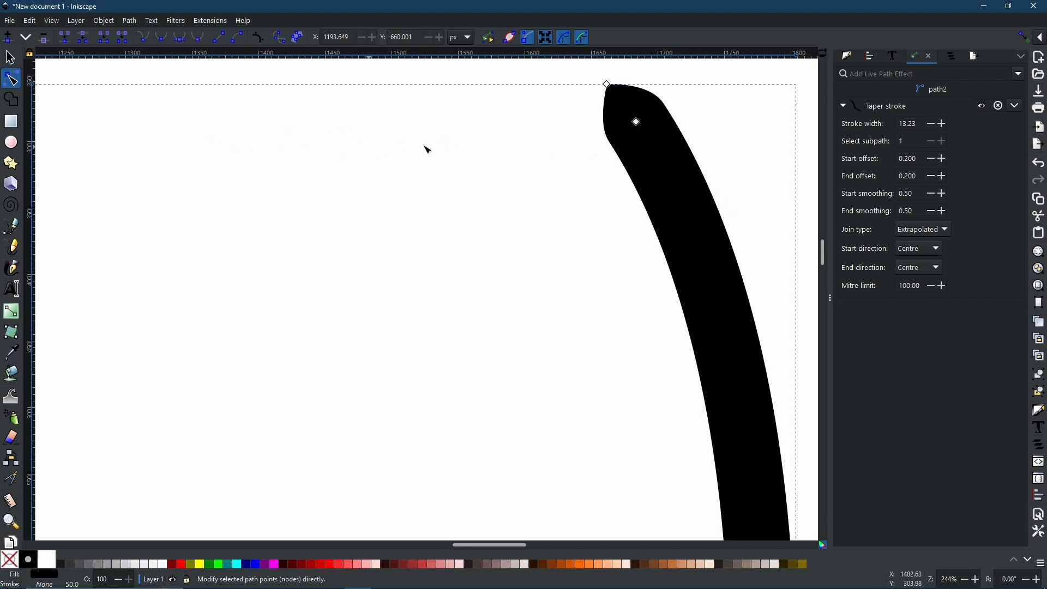
left_click_drag(651, 133, 777, 499)
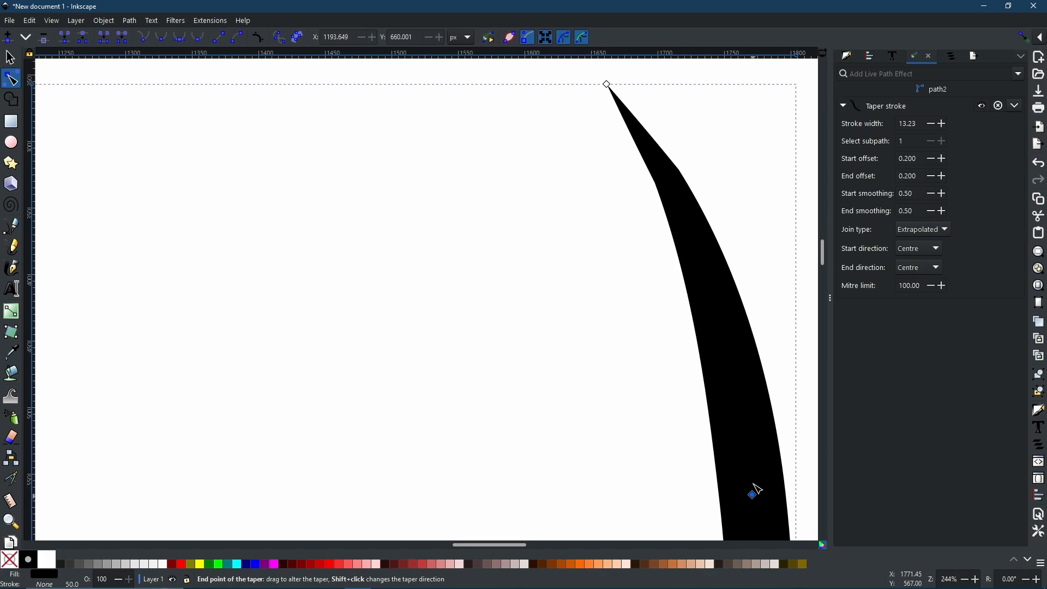
left_click_drag(756, 485, 752, 472)
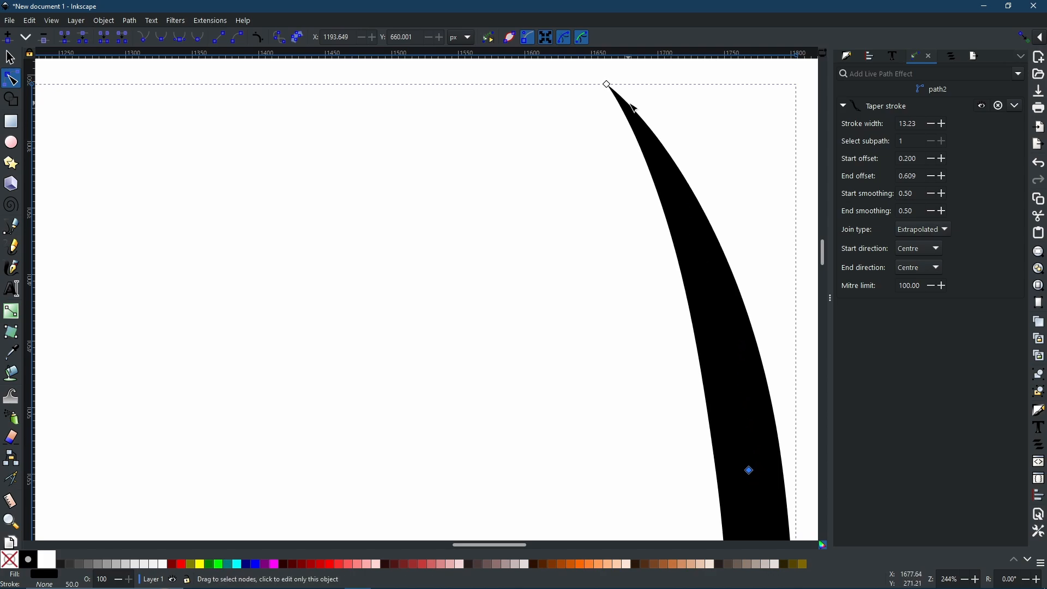
Lengthen the start taper to an offset of about 1.02, and extend the end taper down to just above the lower-right node
scroll(743, 376, "down", 3)
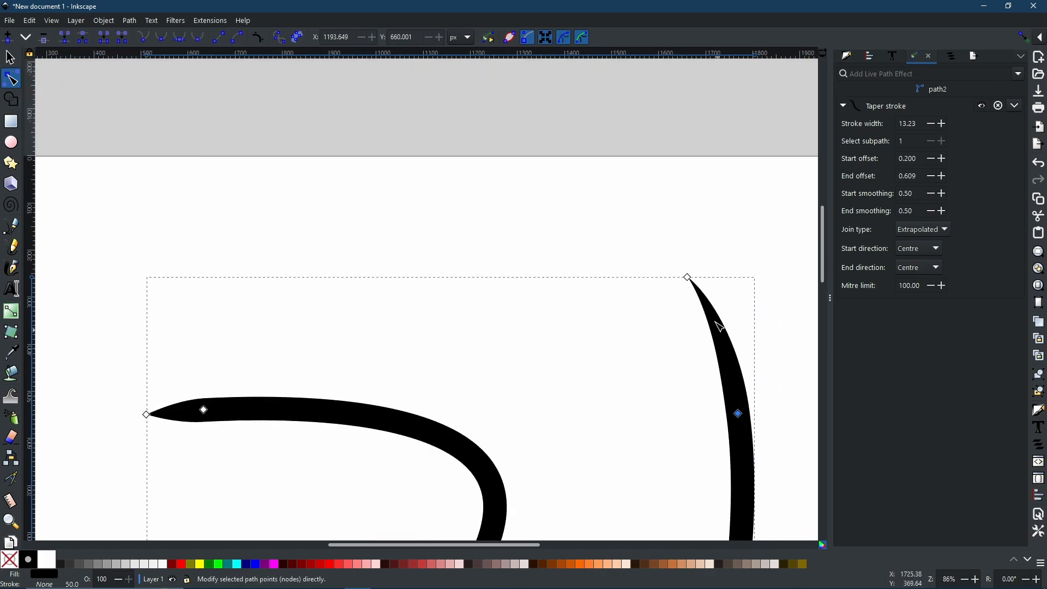
scroll(720, 326, "down", 6)
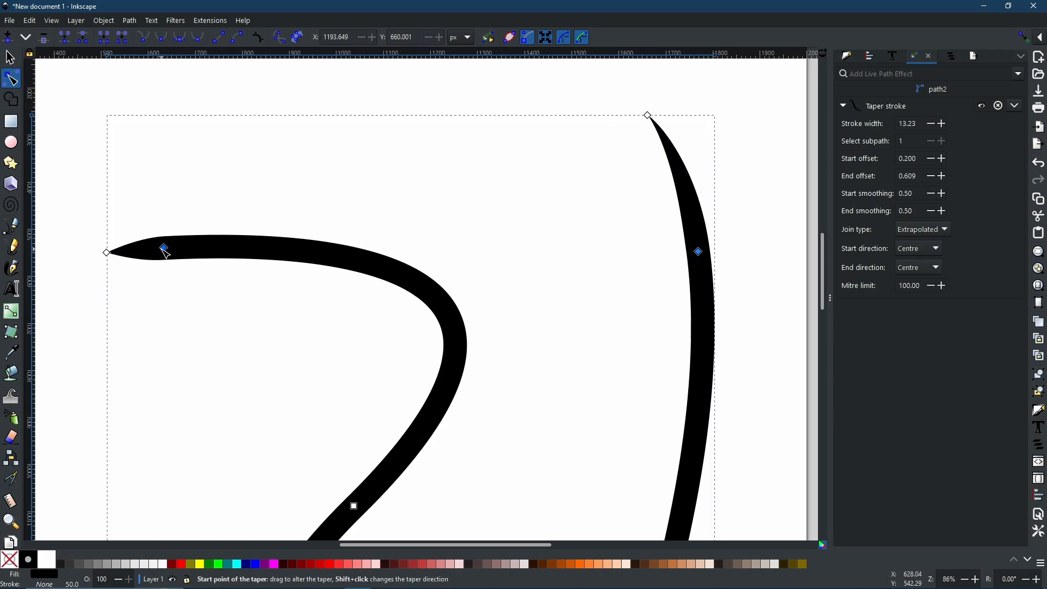
left_click_drag(163, 248, 332, 537)
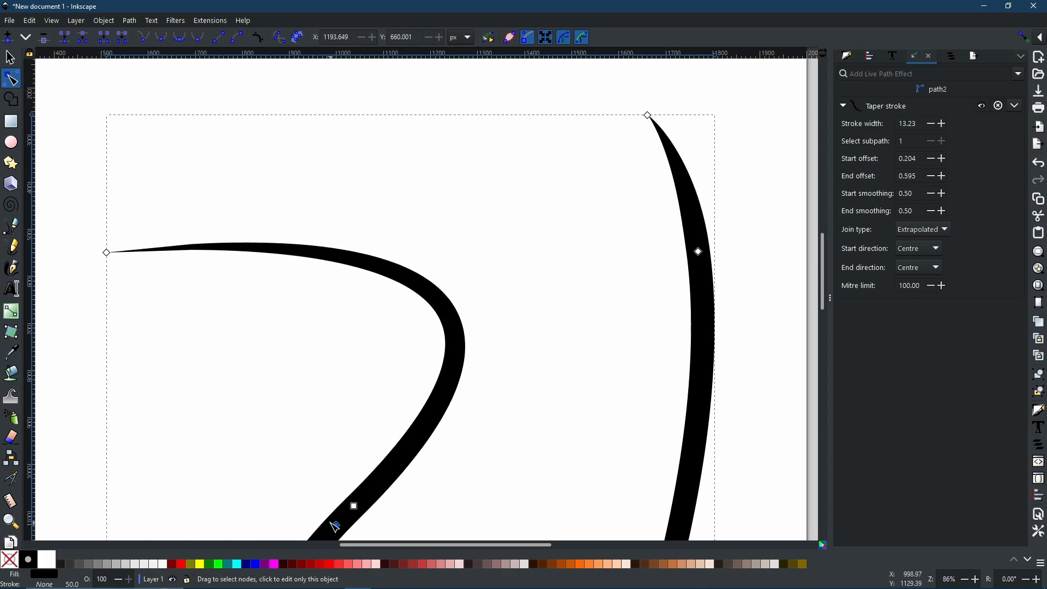
left_click_drag(376, 344, 348, 184)
scroll(430, 218, "down", 3)
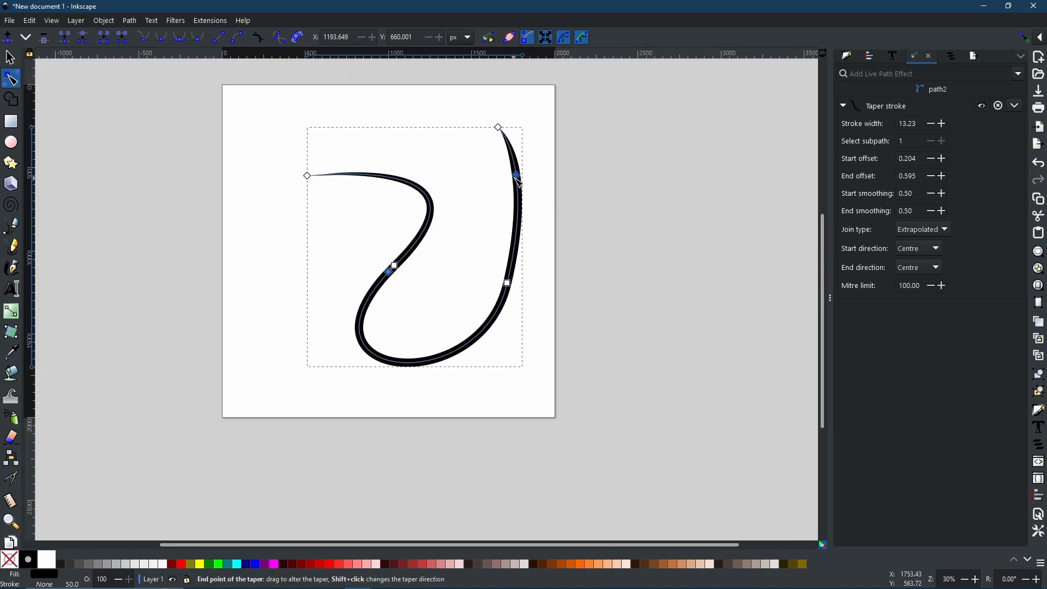
mouse_move(517, 177)
left_mouse_down()
mouse_move(517, 276)
mouse_move(518, 258)
left_mouse_up()
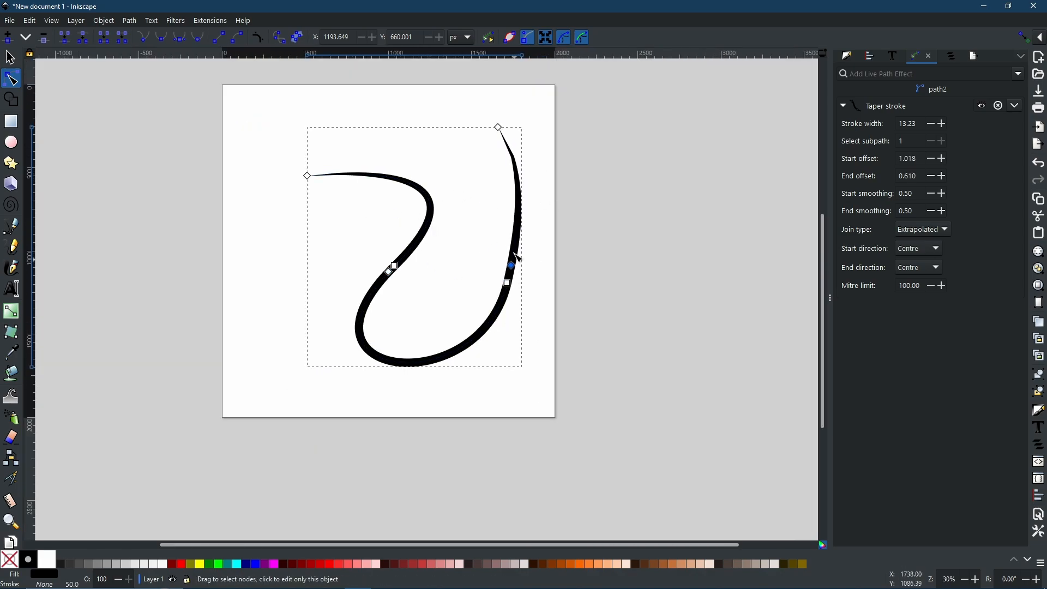